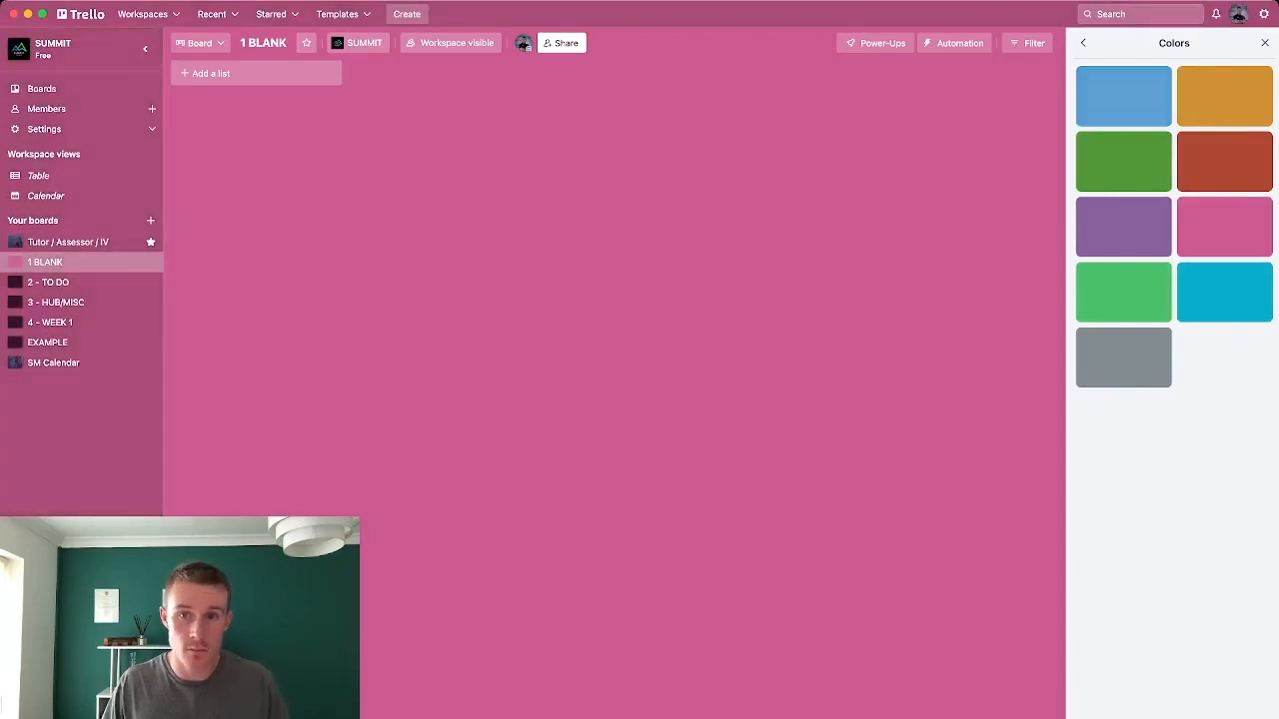
Change the 1 BLANK board's background to the custom plain black image and close the board menu
{"action": "left_click", "coordinate": [1123, 95]}
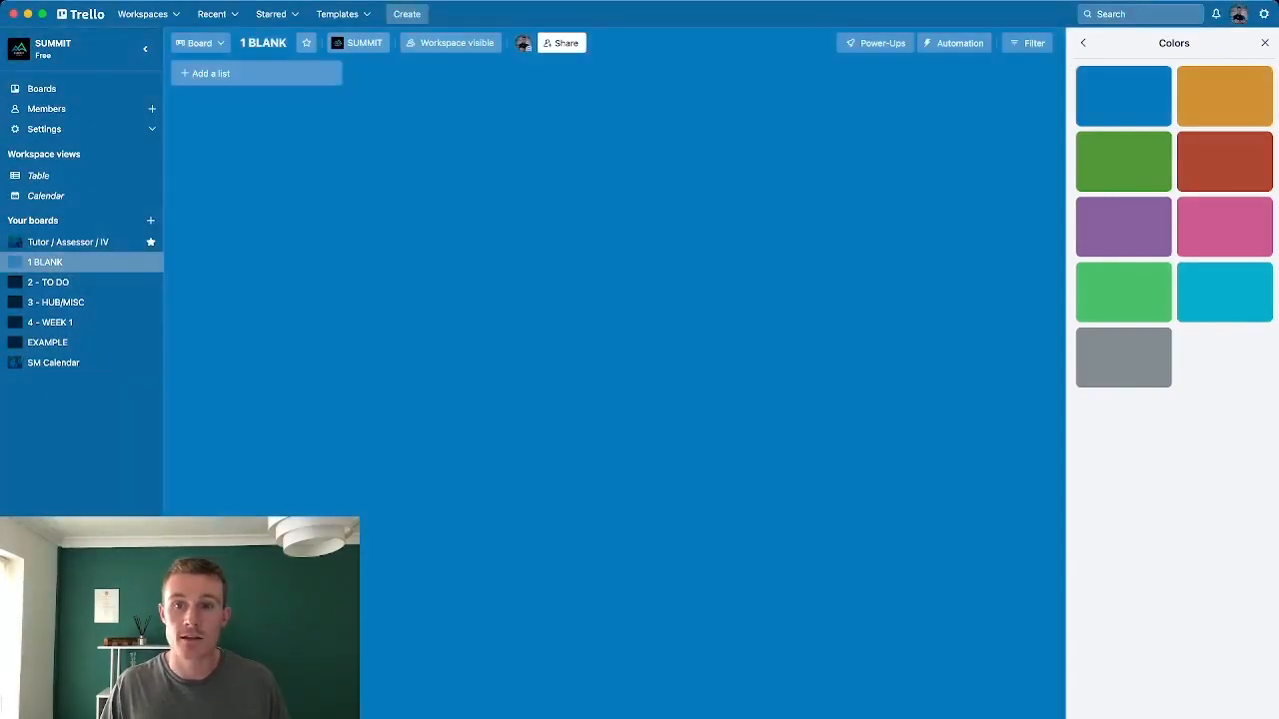
{"action": "left_click", "coordinate": [1083, 43]}
{"action": "left_click", "coordinate": [1224, 211]}
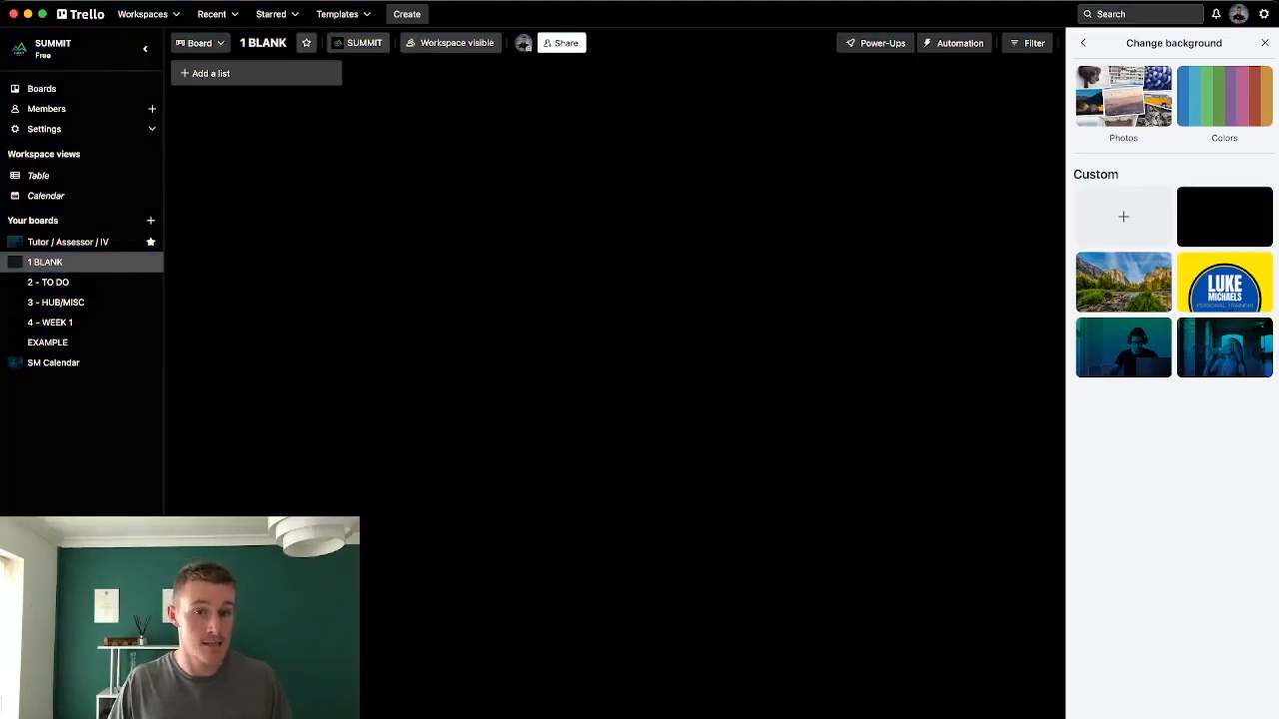
{"action": "left_click", "coordinate": [1265, 43]}
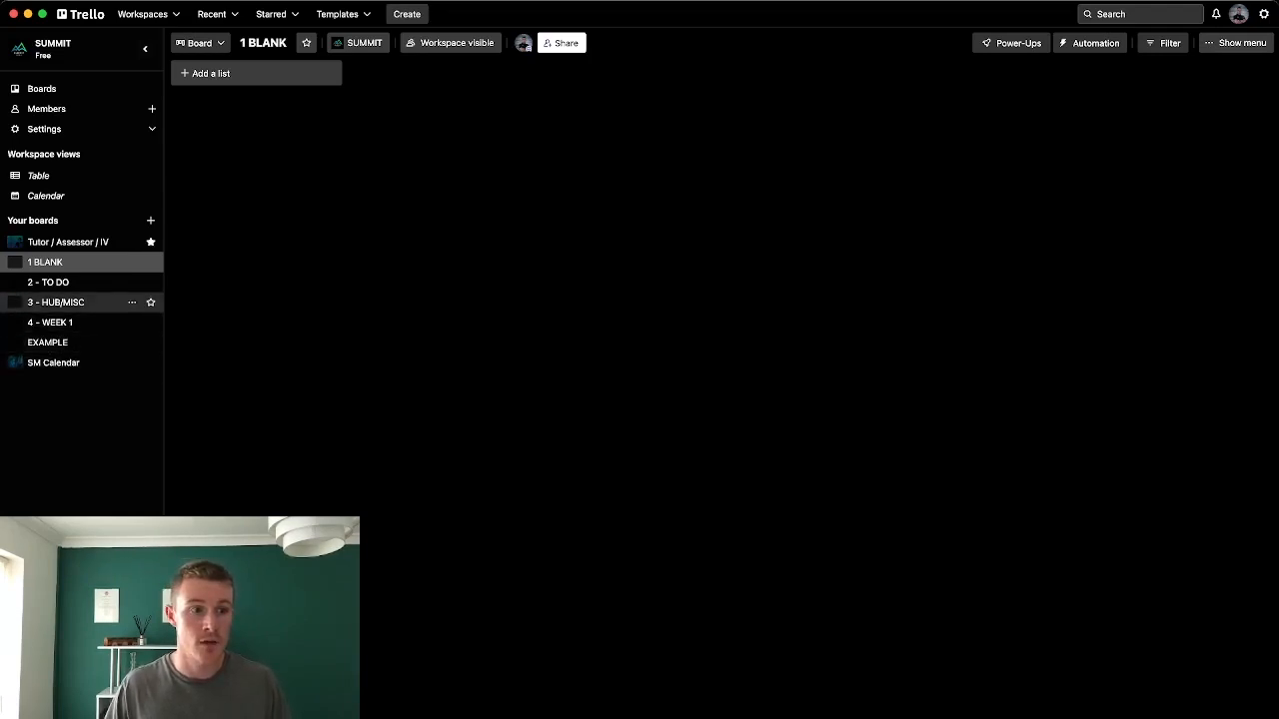
Open the TO DO LIST card on the 2 - TO DO board and review its Daily, Weekly and Monthly checklists
{"action": "left_click", "coordinate": [150, 242]}
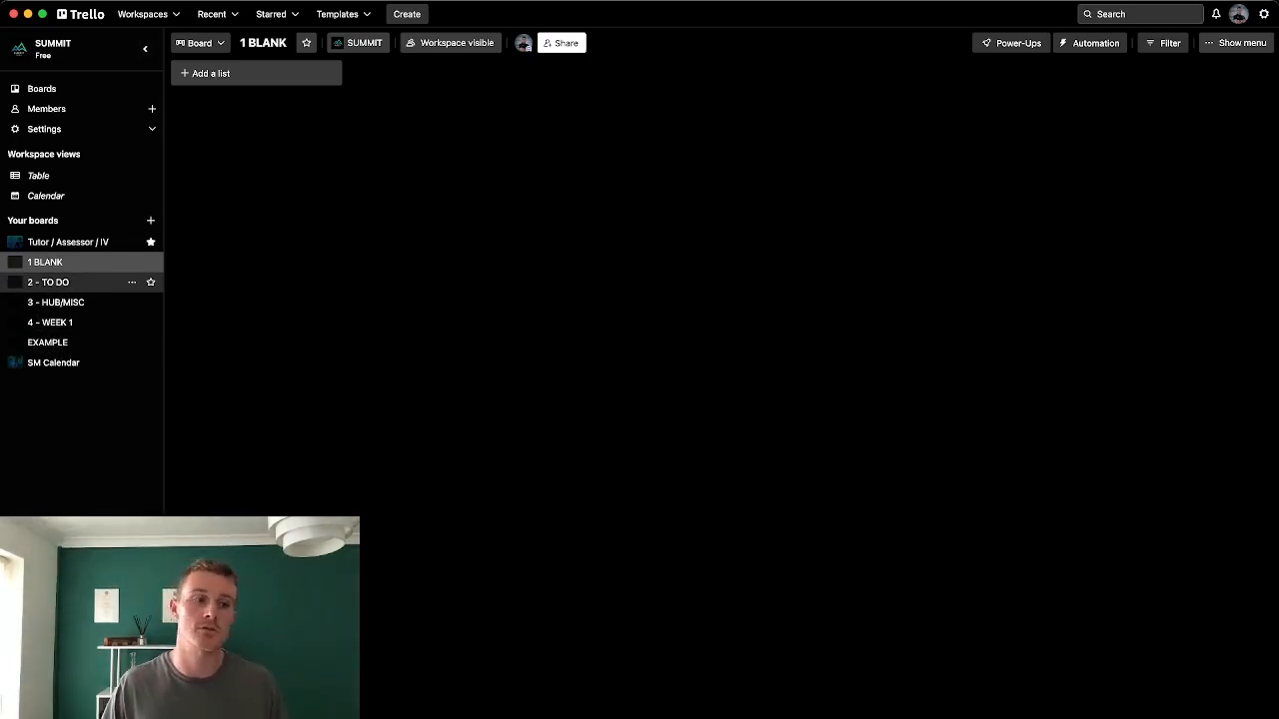
{"action": "left_click", "coordinate": [48, 282]}
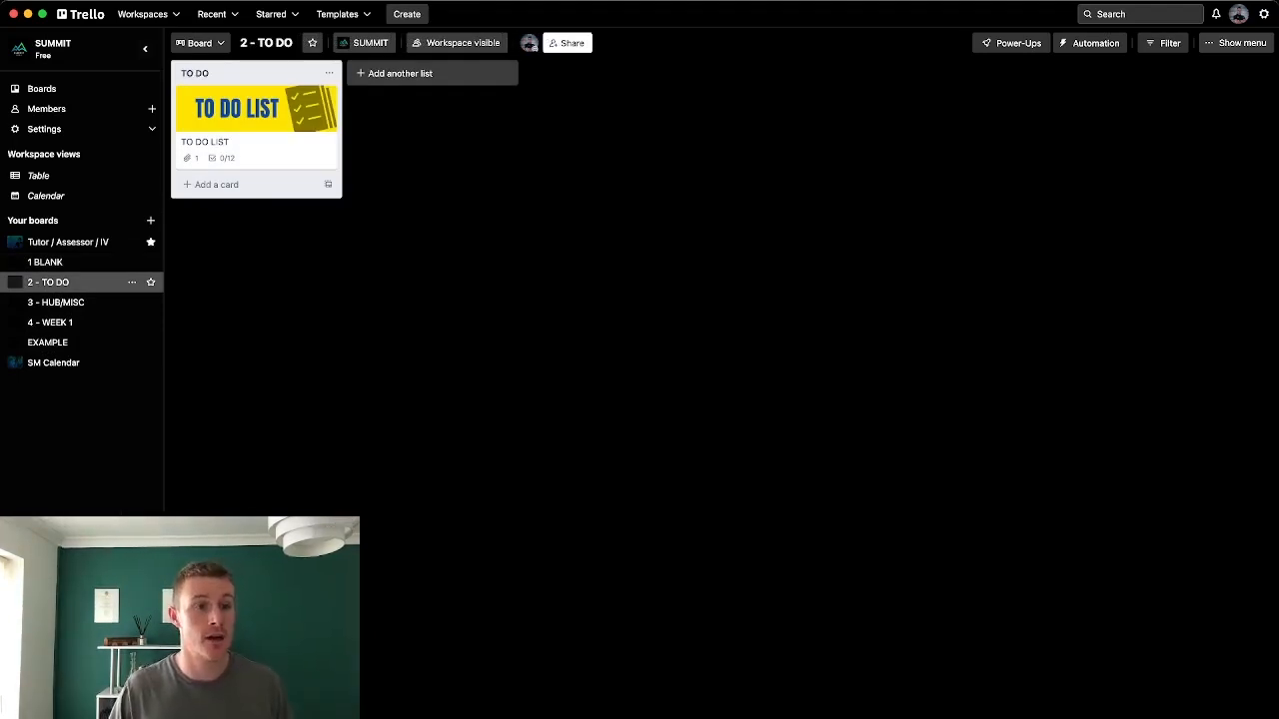
{"action": "left_click", "coordinate": [230, 73]}
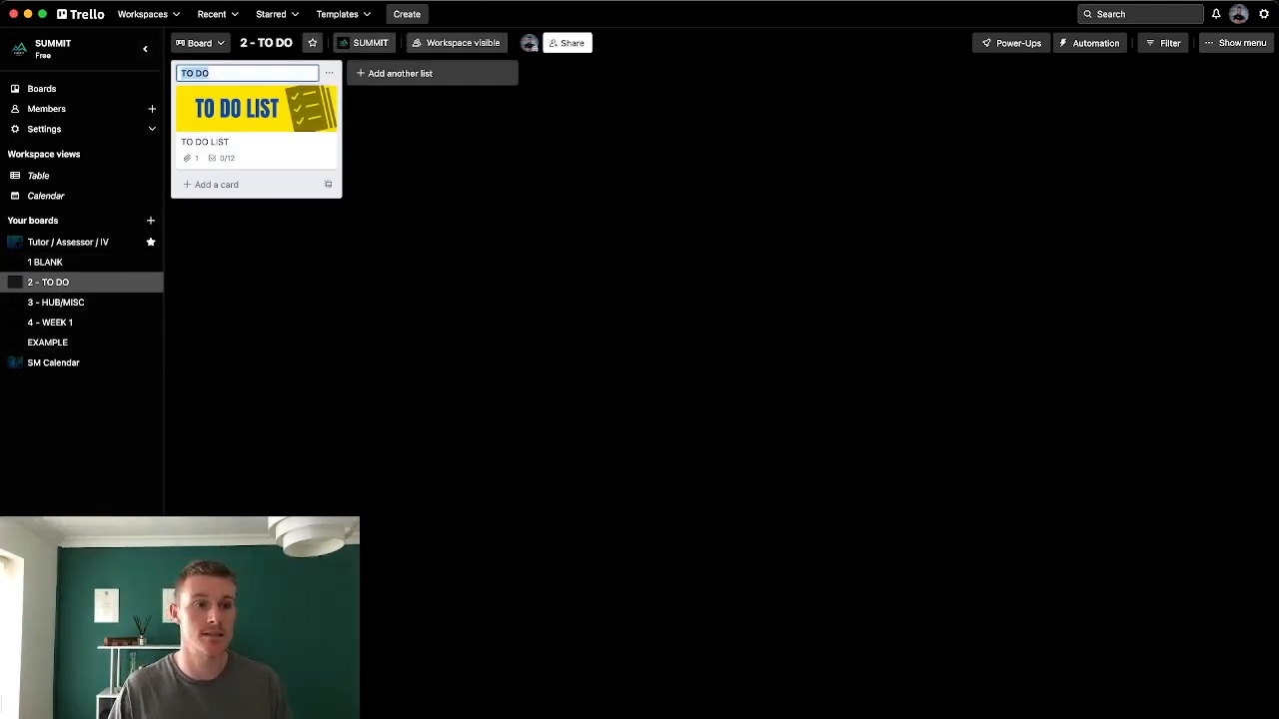
{"action": "left_click", "coordinate": [256, 125]}
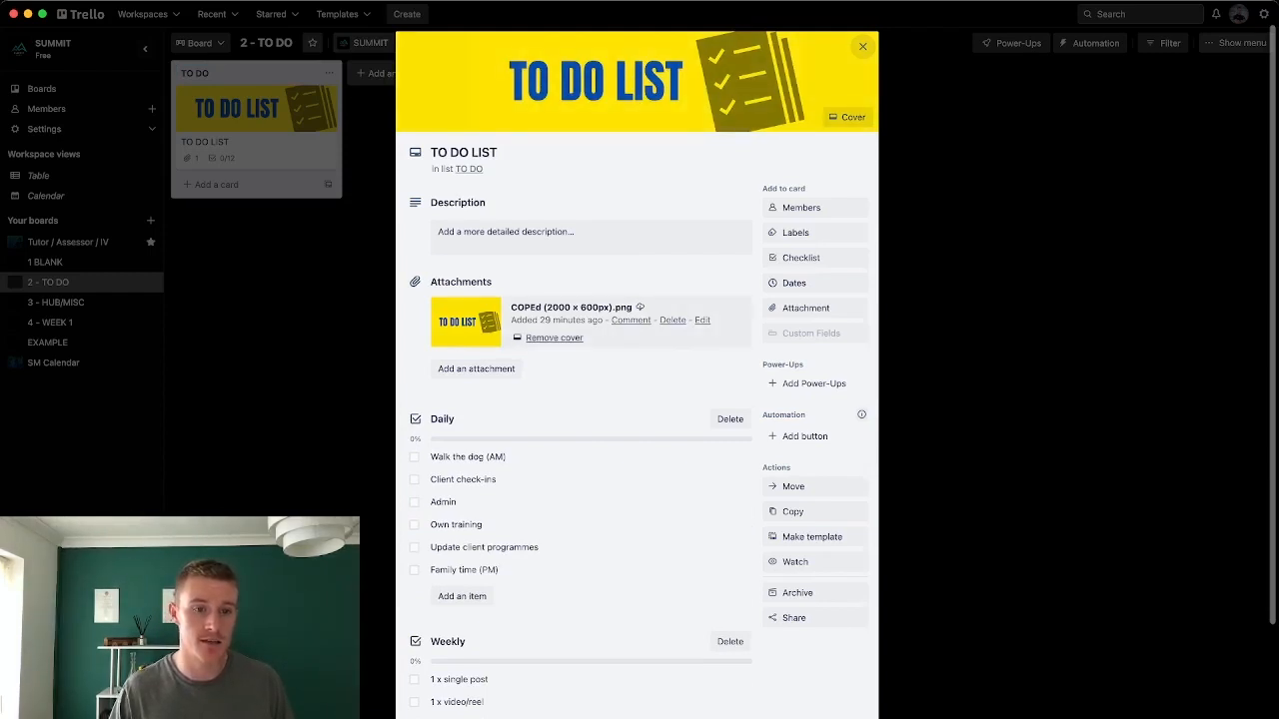
{"action": "scroll", "coordinate": [600, 480], "scroll_direction": "down", "scroll_amount": 5}
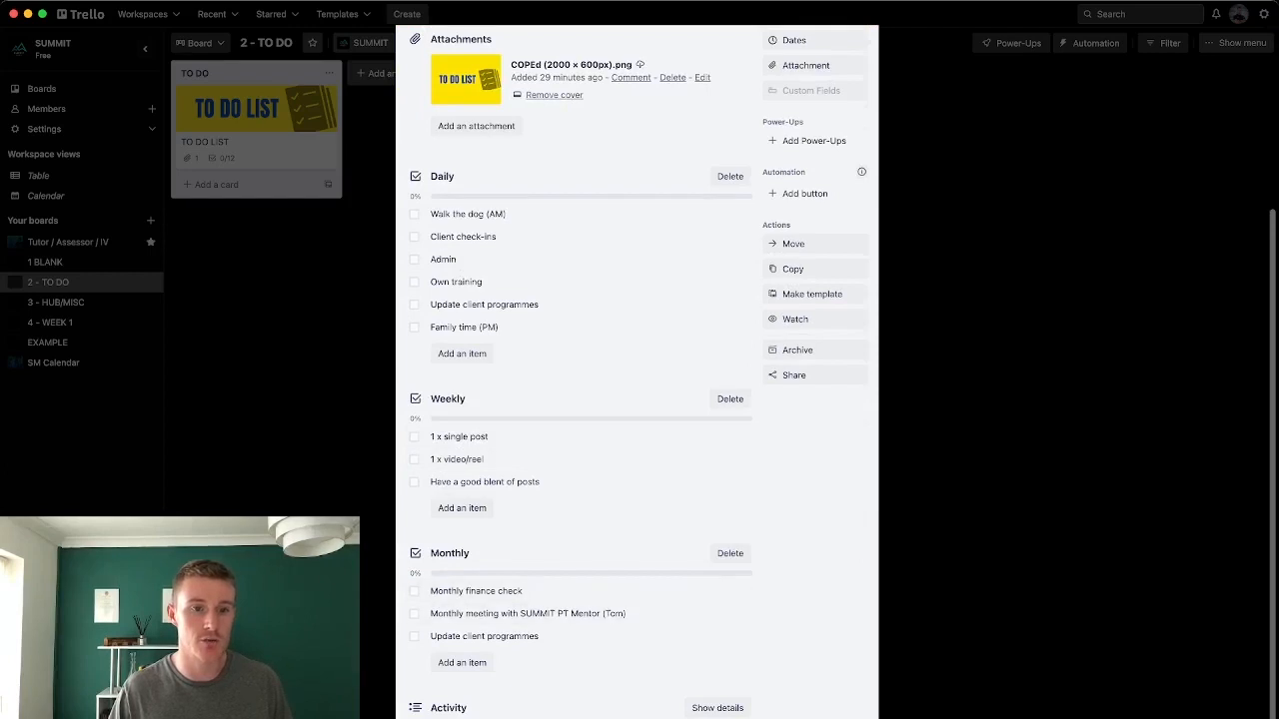
Add another checklist titled Weekly to the TO DO LIST card, with the items x and y
{"action": "scroll", "coordinate": [636, 370], "scroll_direction": "up", "scroll_amount": 3}
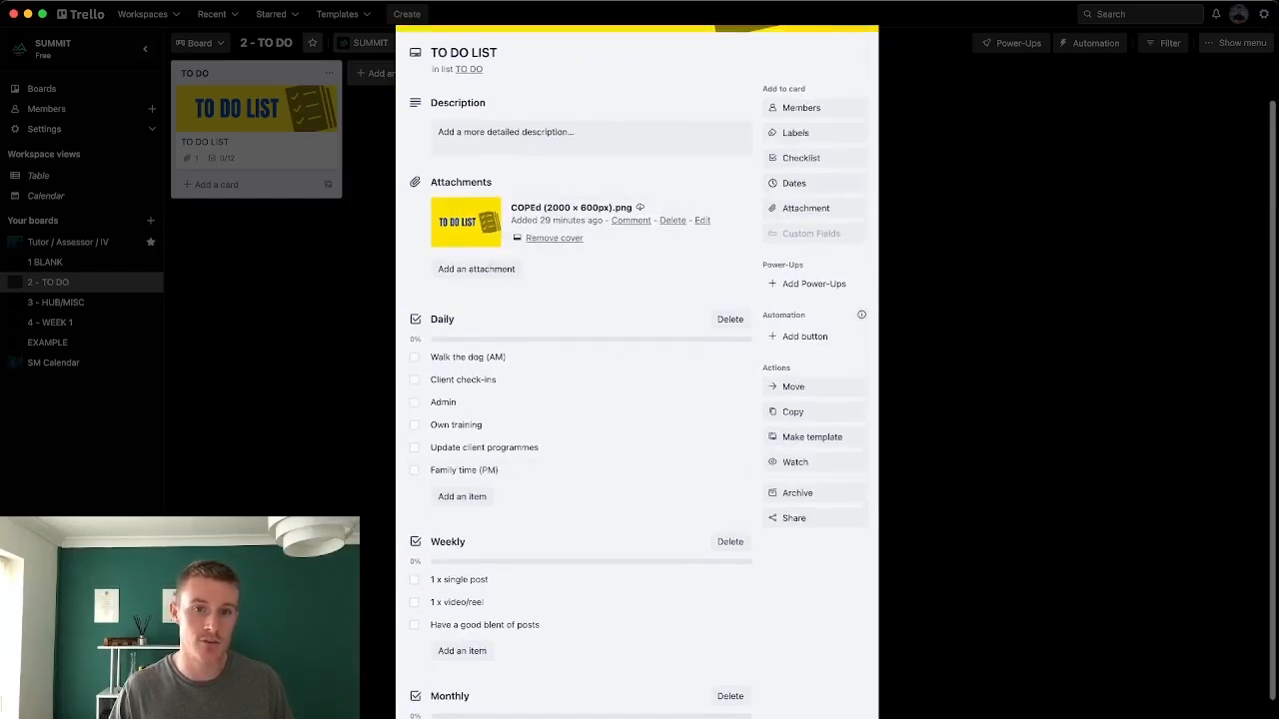
{"action": "left_click", "coordinate": [837, 160]}
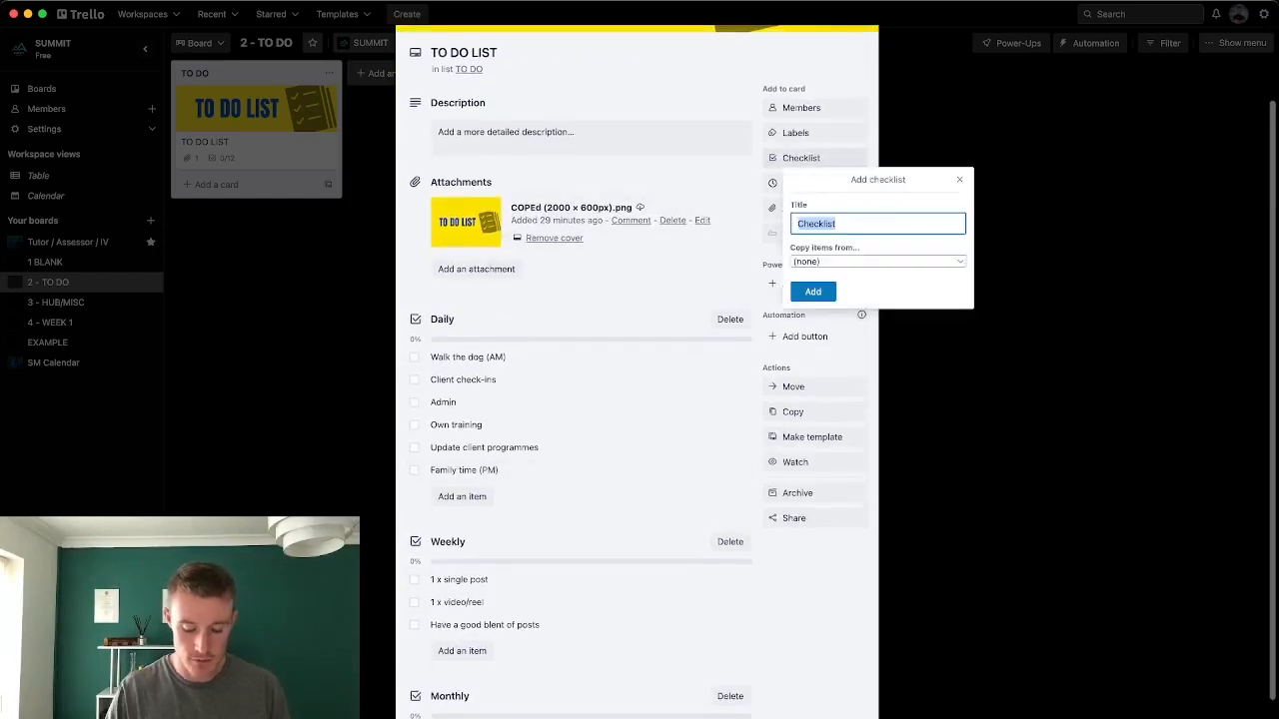
{"action": "type", "text": "Weekly"}
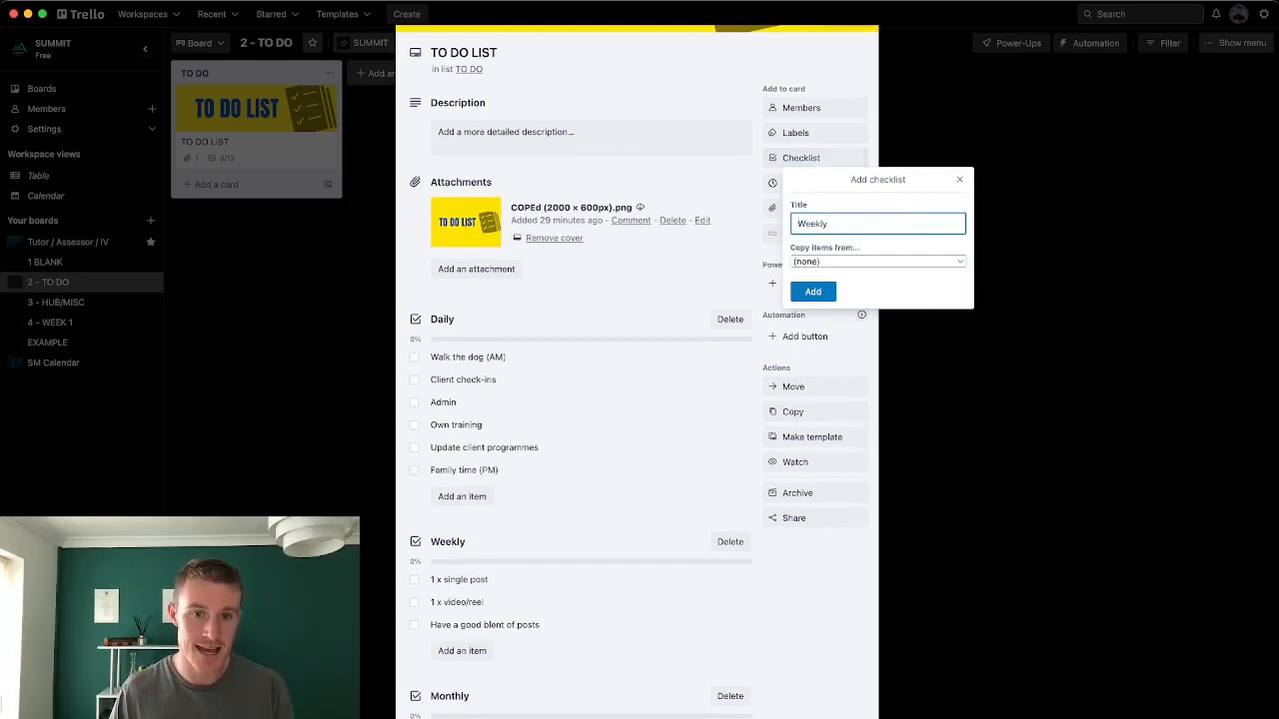
{"action": "left_click", "coordinate": [812, 291]}
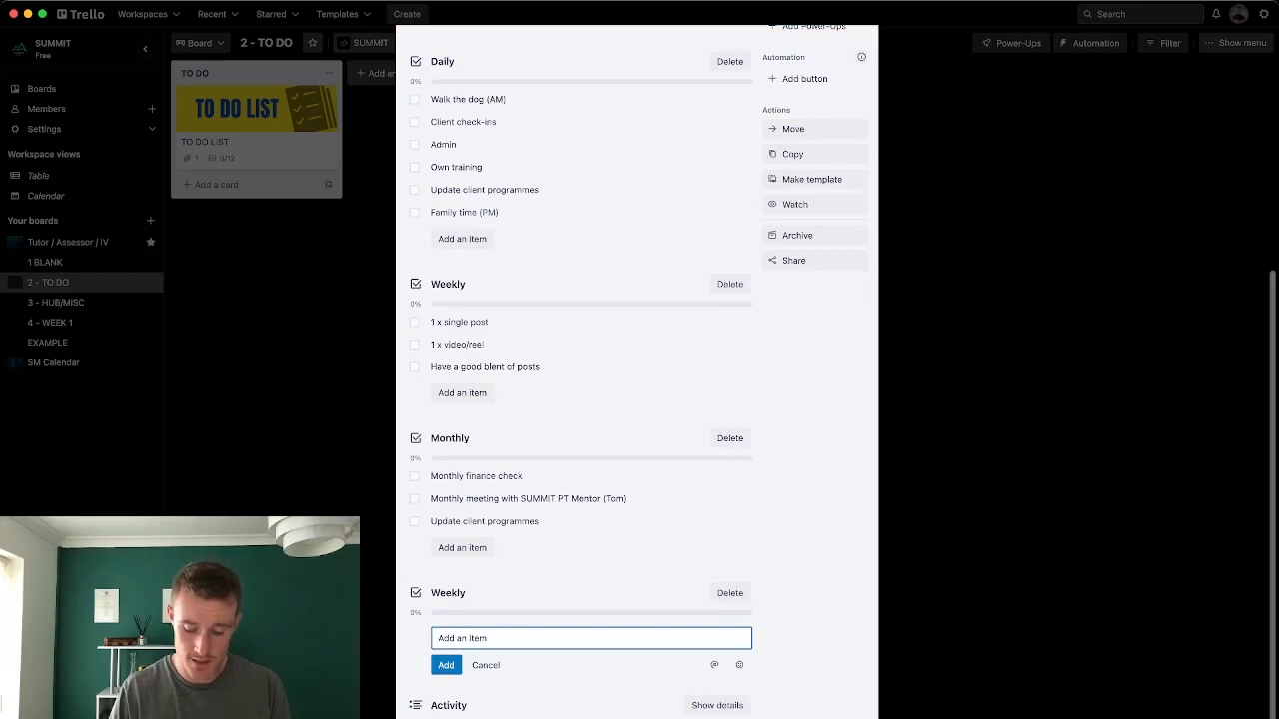
{"action": "type", "text": "x"}
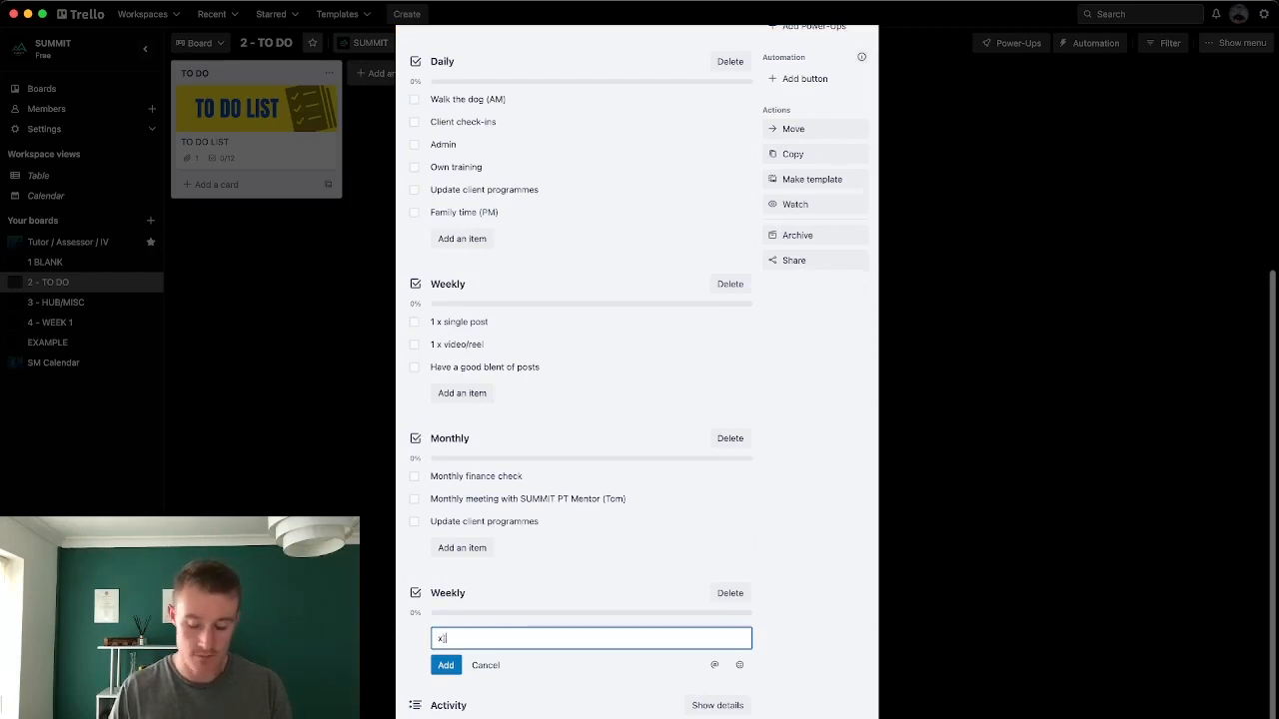
{"action": "key", "text": "Return"}
{"action": "type", "text": "y"}
{"action": "key", "text": "Return"}
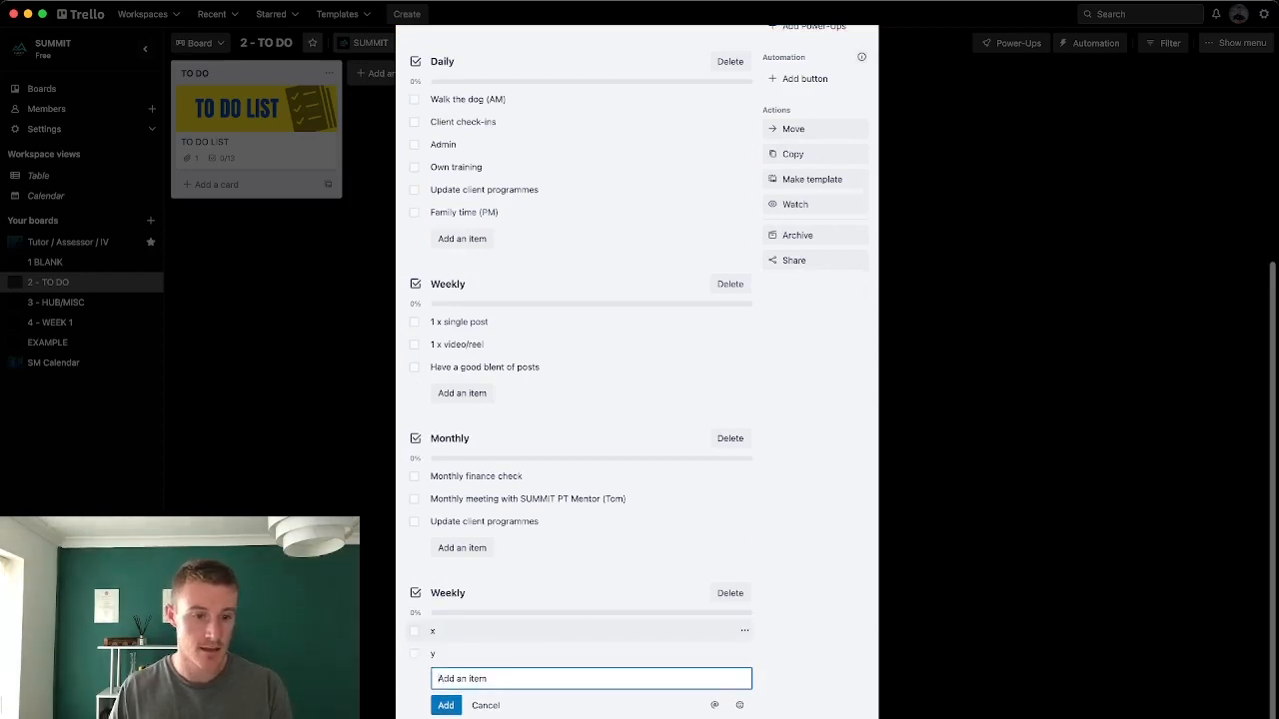
Finish adding items and mark both x and y as complete in the new Weekly checklist
{"action": "left_click", "coordinate": [414, 654]}
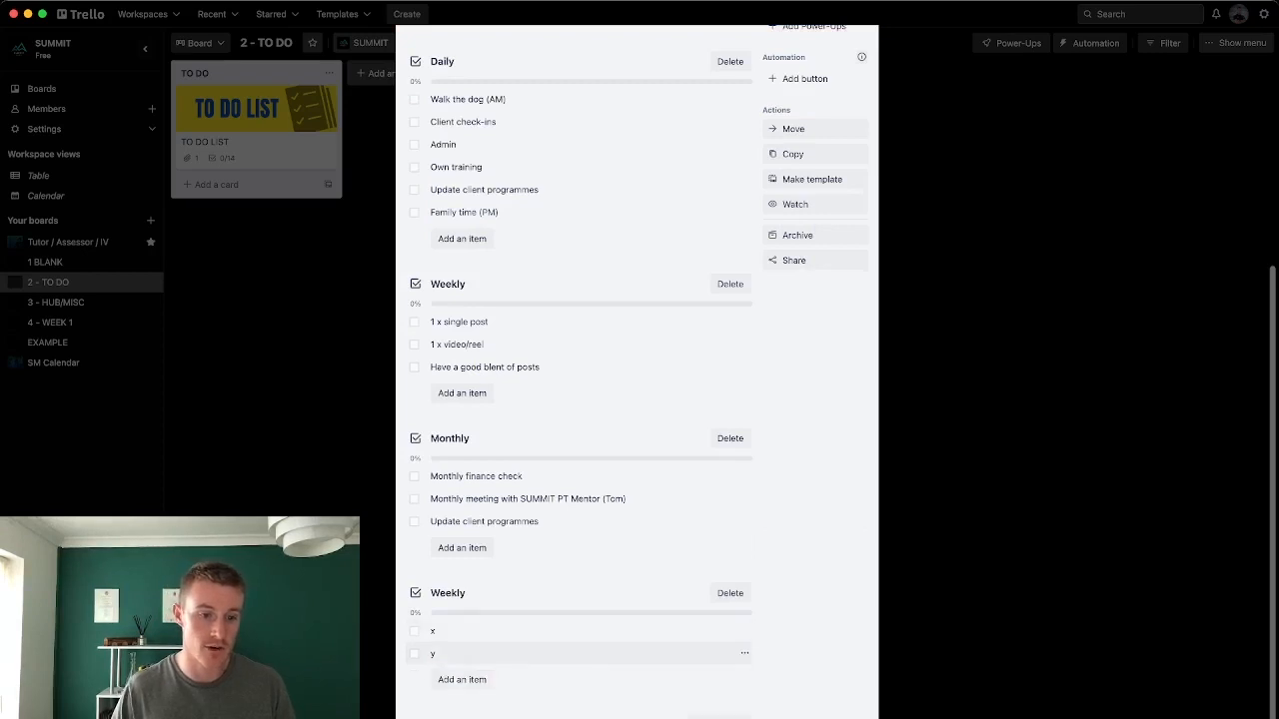
{"action": "left_click", "coordinate": [413, 655]}
{"action": "left_click", "coordinate": [414, 630]}
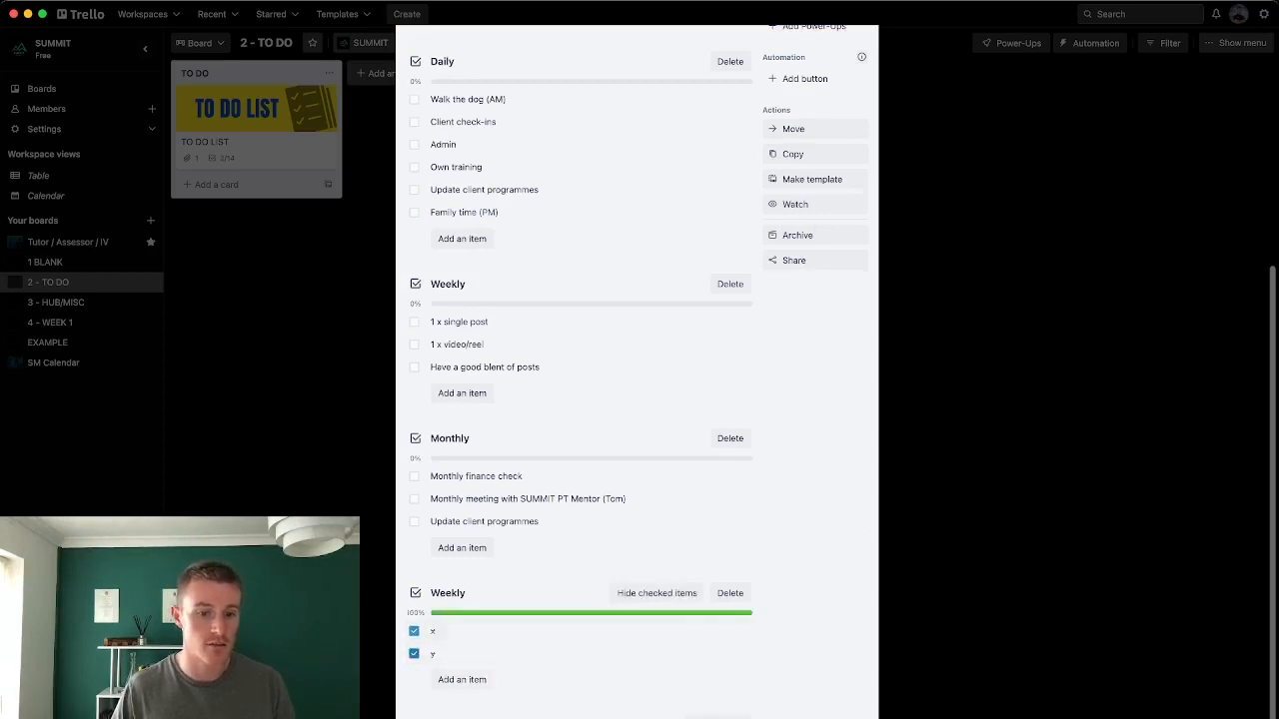
Delete the Weekly checklist containing items x and y from the TO DO LIST card
{"action": "left_click", "coordinate": [730, 592]}
{"action": "left_click", "coordinate": [804, 681]}
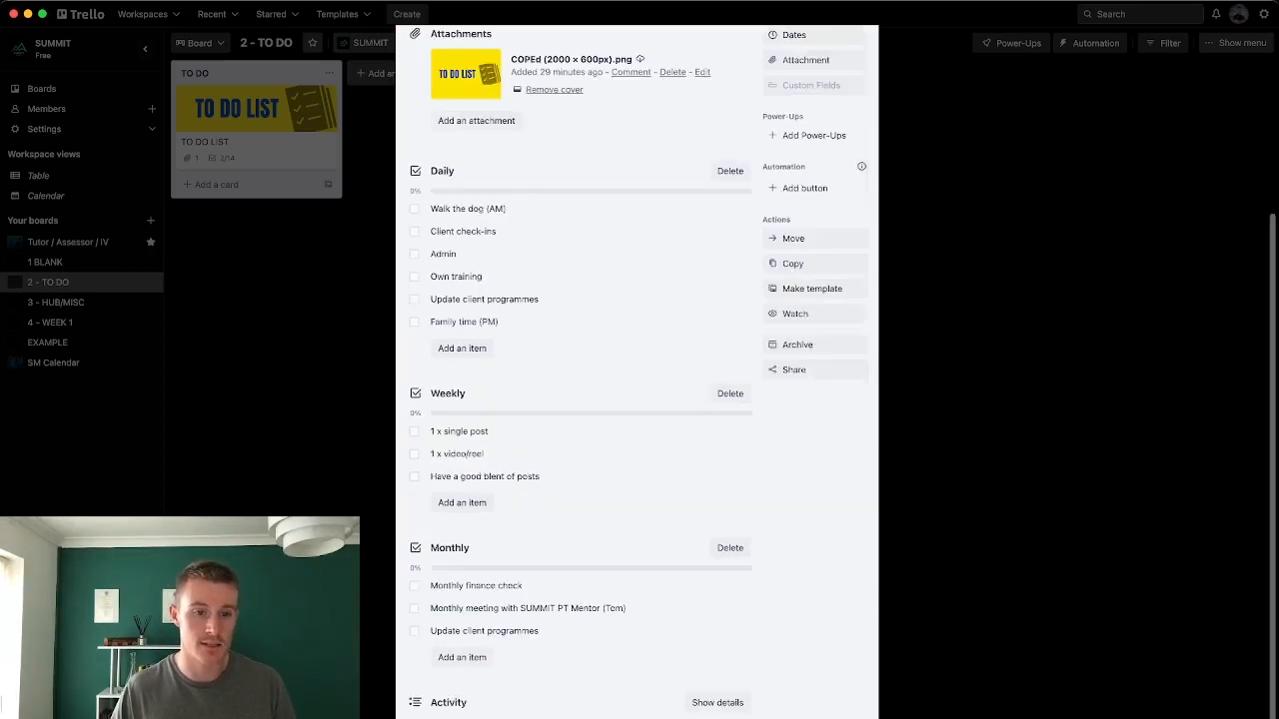
{"action": "scroll", "coordinate": [637, 400], "scroll_direction": "up", "scroll_amount": 5}
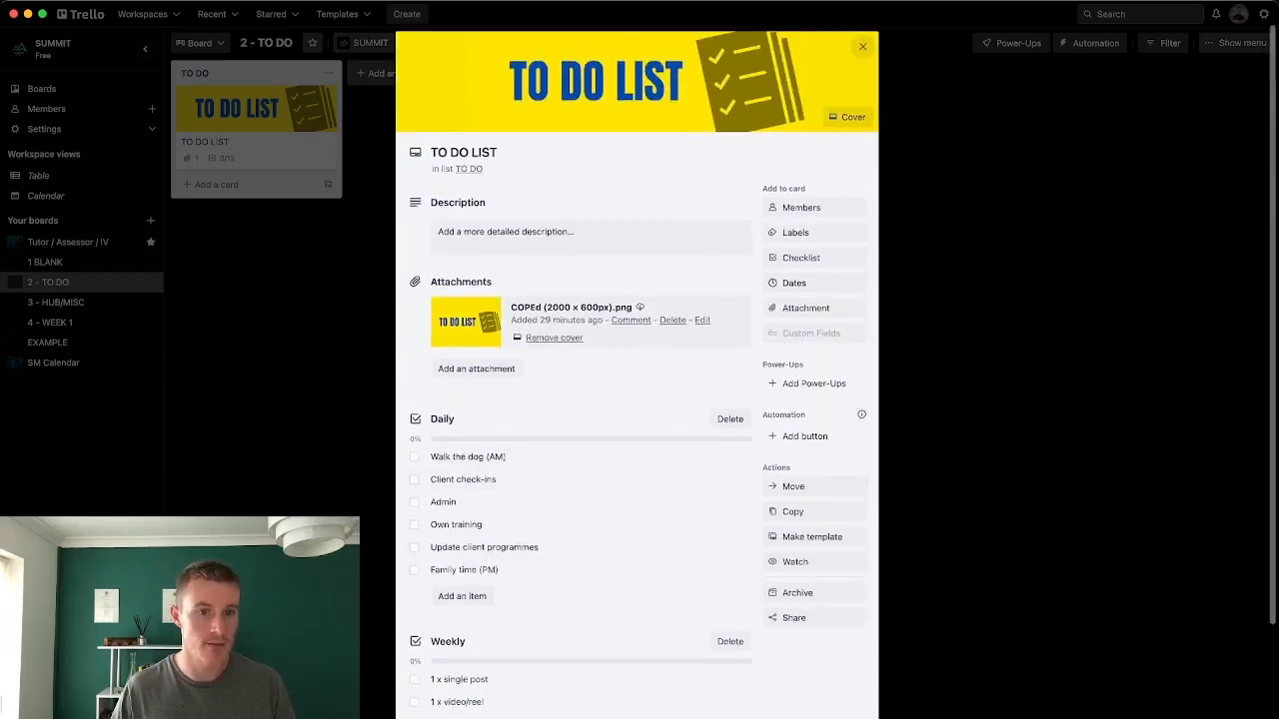
{"action": "scroll", "coordinate": [599, 576], "scroll_direction": "down", "scroll_amount": 3}
{"action": "scroll", "coordinate": [600, 577], "scroll_direction": "down", "scroll_amount": 3}
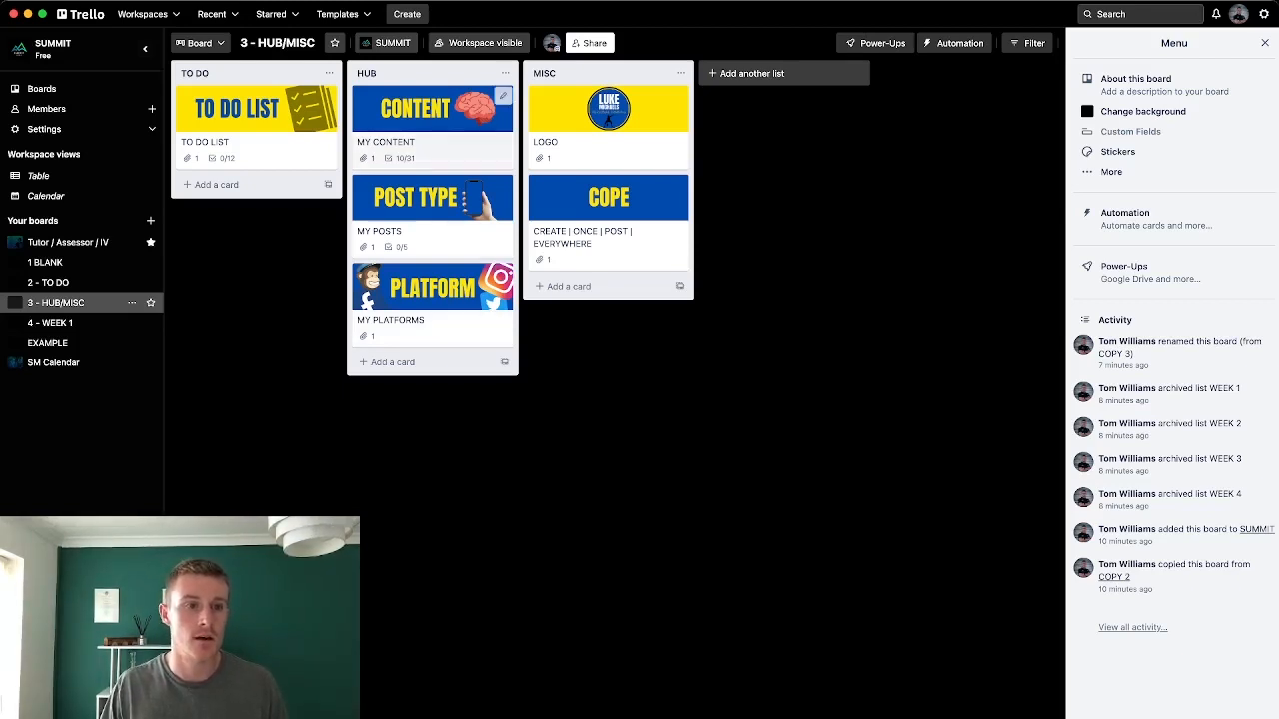
Open the MY CONTENT card in the HUB list and look through its content idea checklists
{"action": "left_click", "coordinate": [432, 125]}
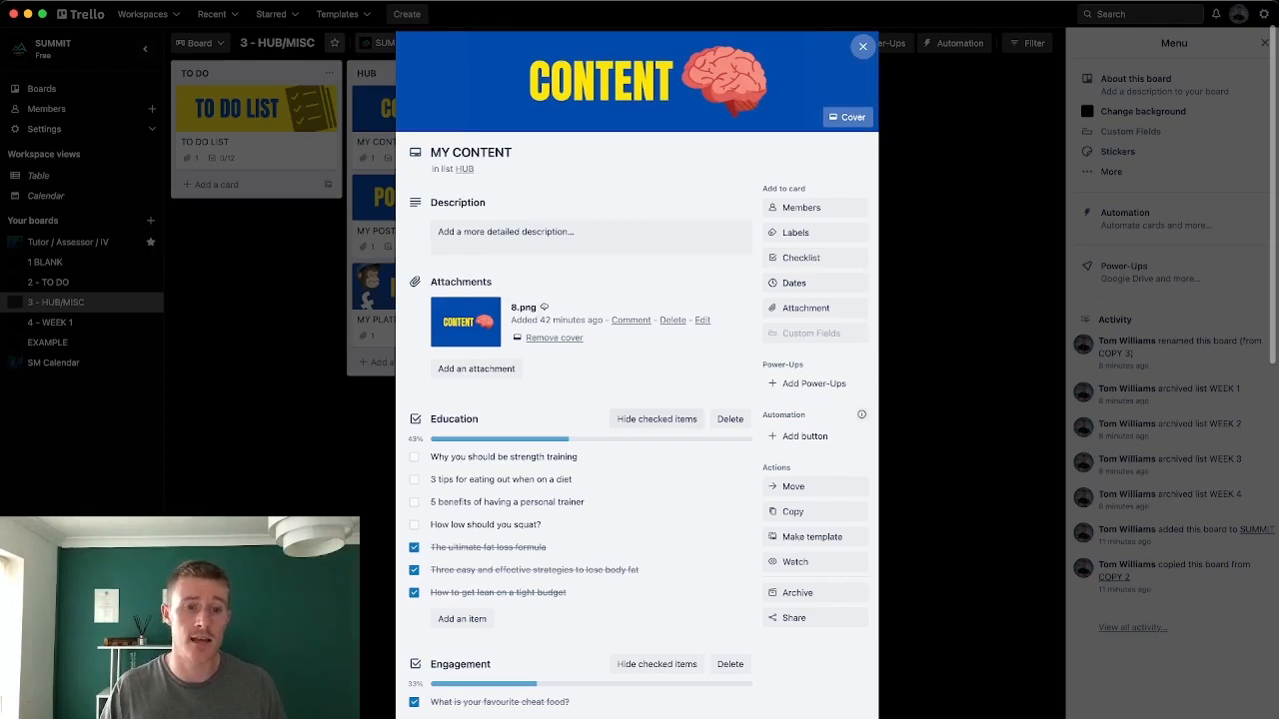
{"action": "scroll", "coordinate": [636, 400], "scroll_direction": "down", "scroll_amount": 10}
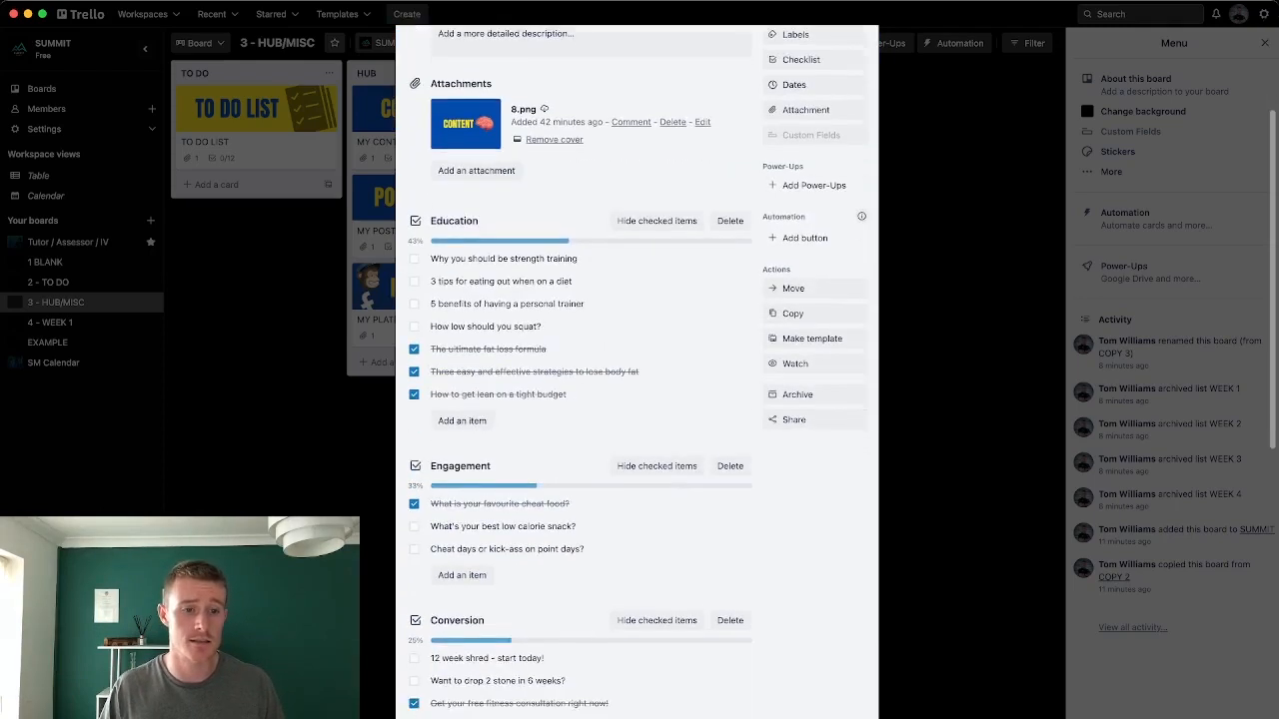
{"action": "scroll", "coordinate": [637, 399], "scroll_direction": "down", "scroll_amount": 5}
{"action": "scroll", "coordinate": [636, 400], "scroll_direction": "up", "scroll_amount": 15}
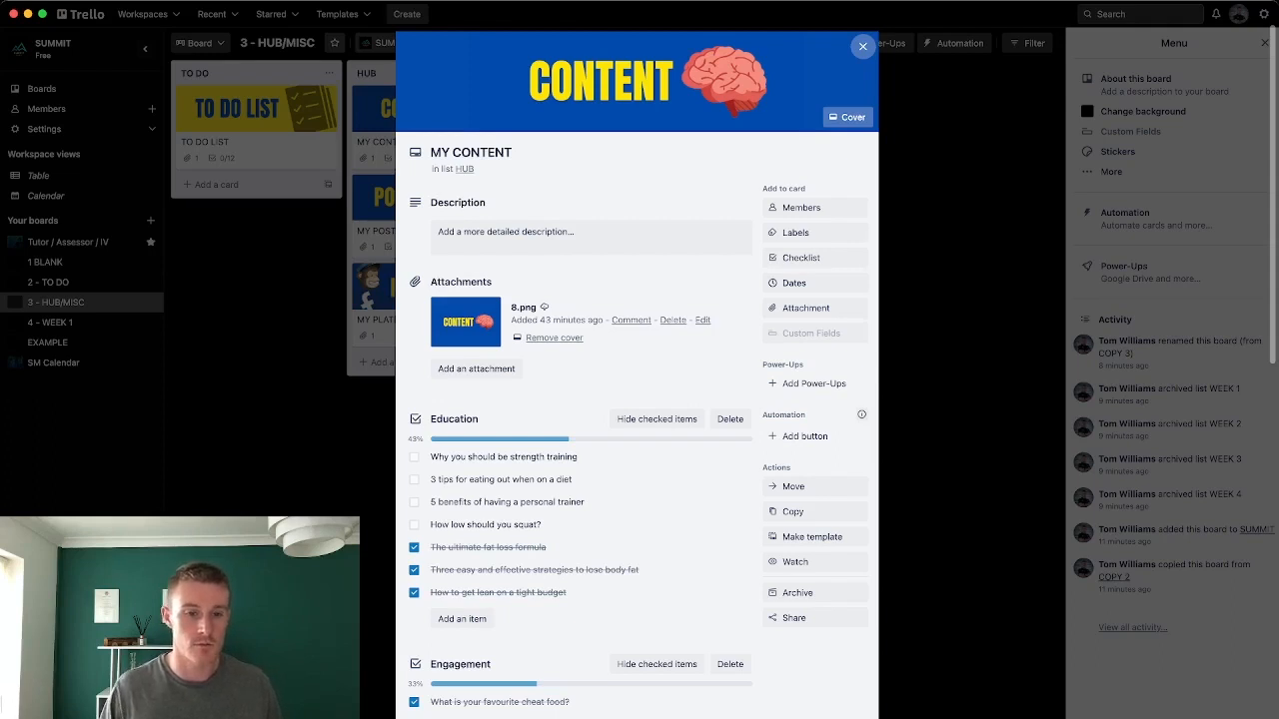
Mark the three completed items in the Education checklist of MY CONTENT as incomplete
{"action": "scroll", "coordinate": [600, 482], "scroll_direction": "down", "scroll_amount": 2}
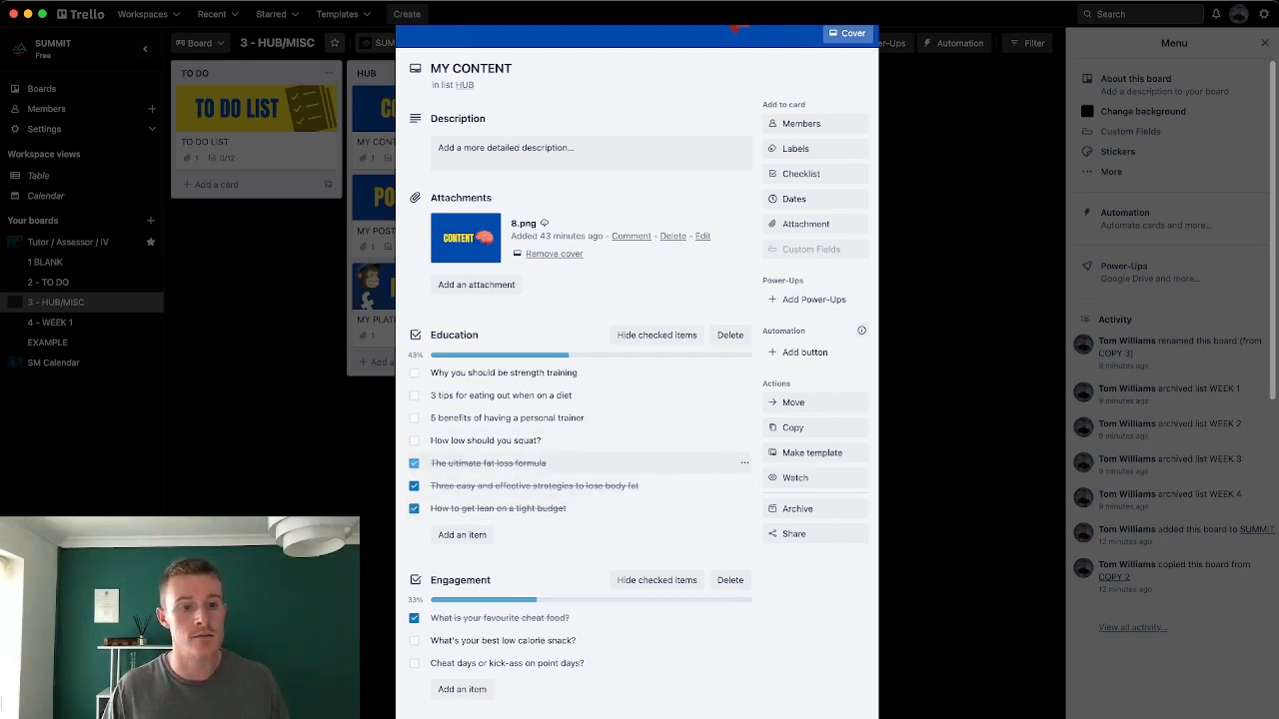
{"action": "left_click", "coordinate": [414, 509]}
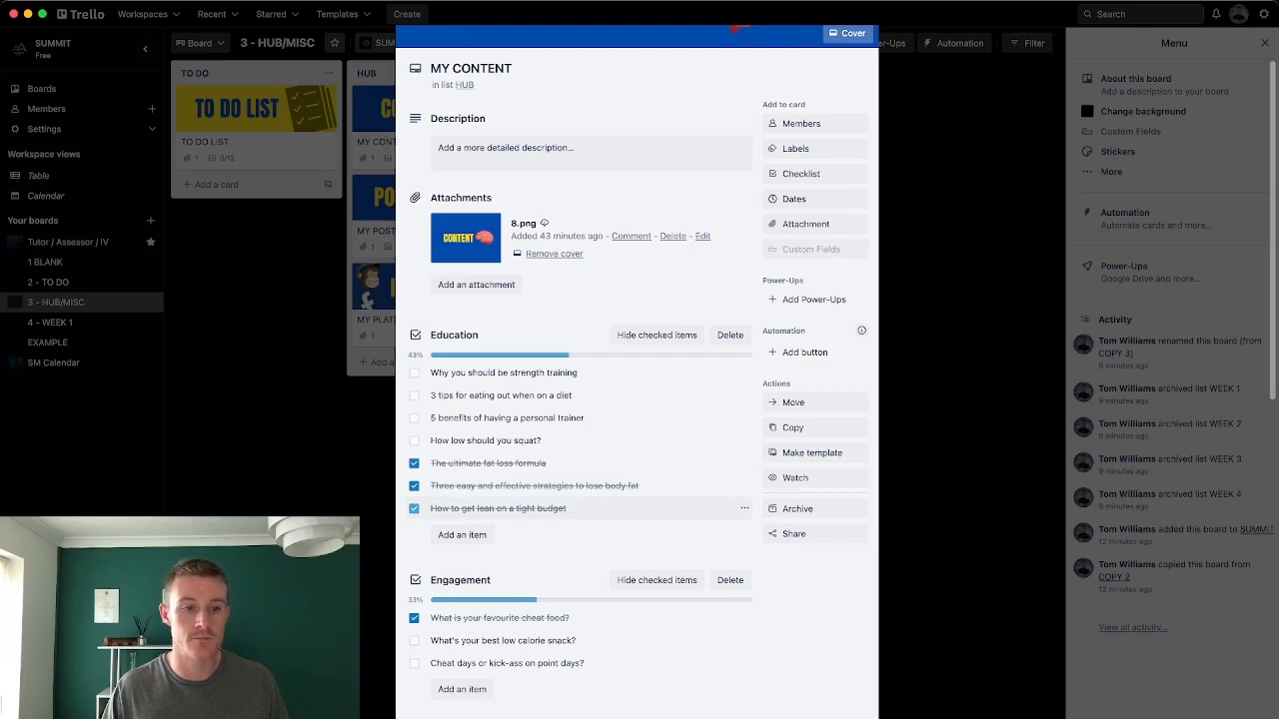
{"action": "left_click", "coordinate": [414, 485]}
{"action": "left_click", "coordinate": [414, 463]}
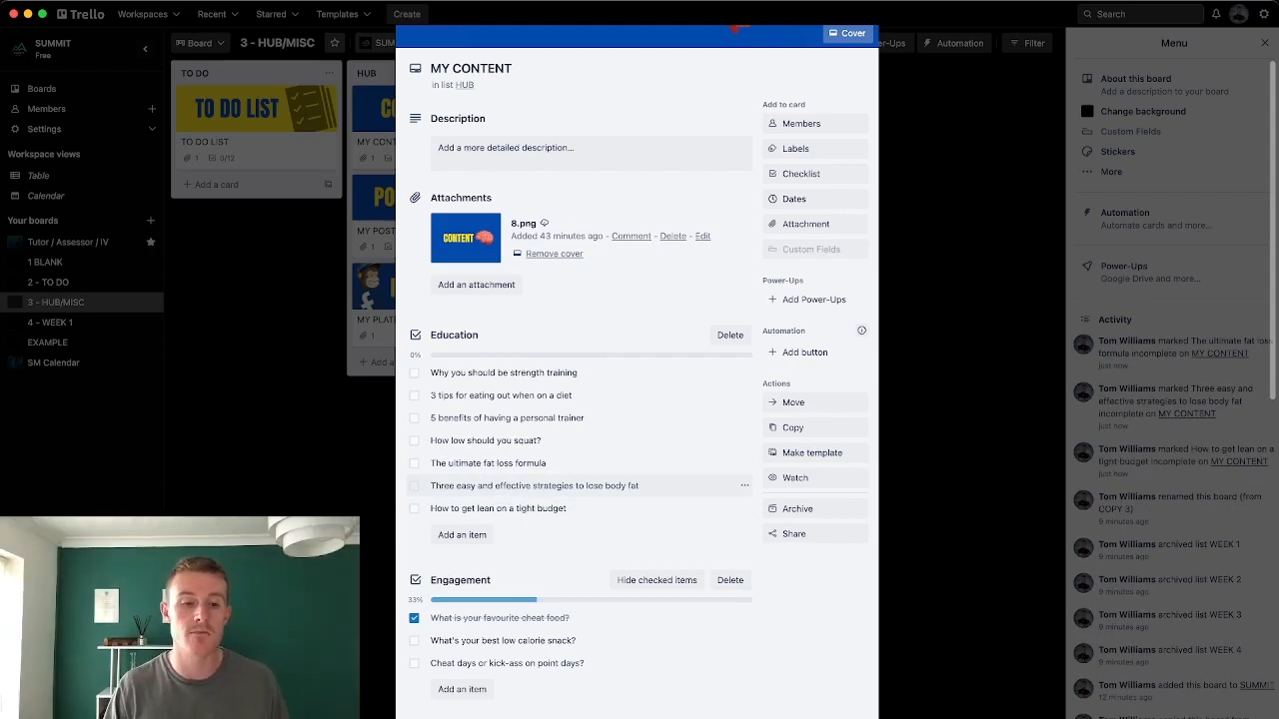
Mark the fat loss formula, body fat strategies and tight budget items in the Education checklist as complete again
{"action": "left_click", "coordinate": [414, 486]}
{"action": "left_click", "coordinate": [414, 508]}
{"action": "left_click", "coordinate": [414, 463]}
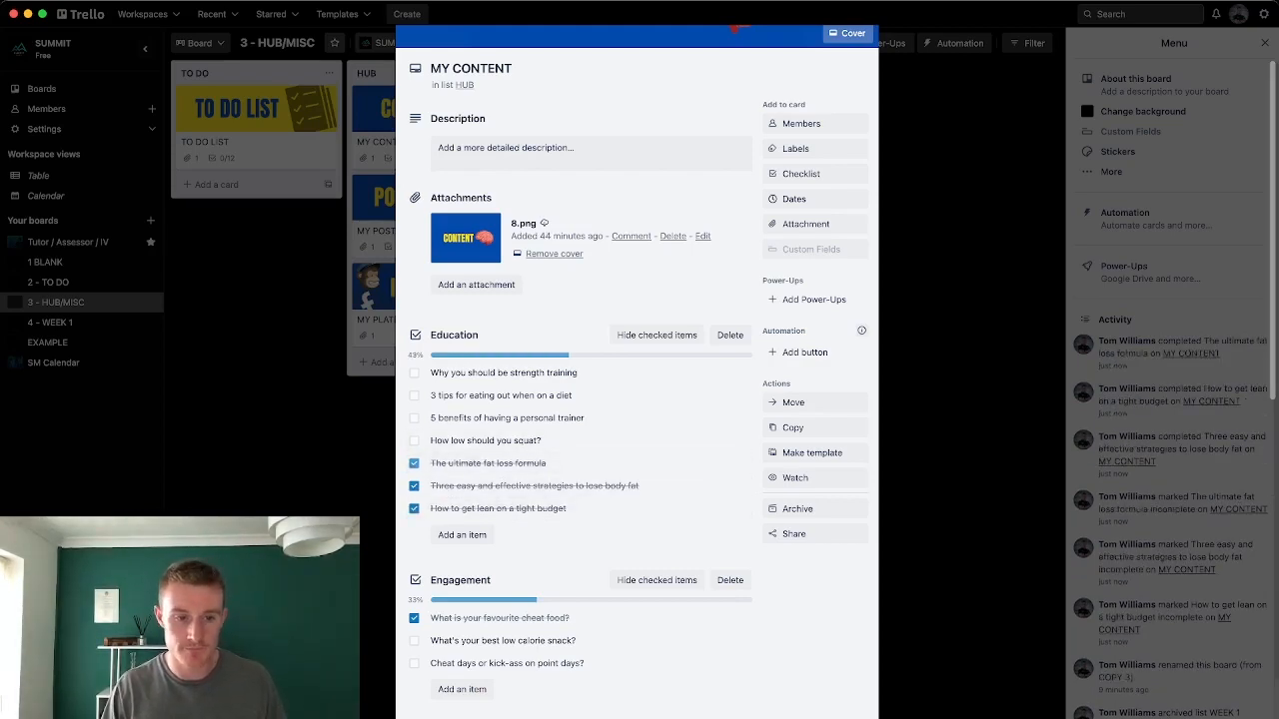
Examine the MY CONTENT card's remaining checklists from Engagement through Awareness, then return to its start and close the card
{"action": "scroll", "coordinate": [590, 441], "scroll_direction": "down", "scroll_amount": 2}
{"action": "scroll", "coordinate": [589, 441], "scroll_direction": "down", "scroll_amount": 4}
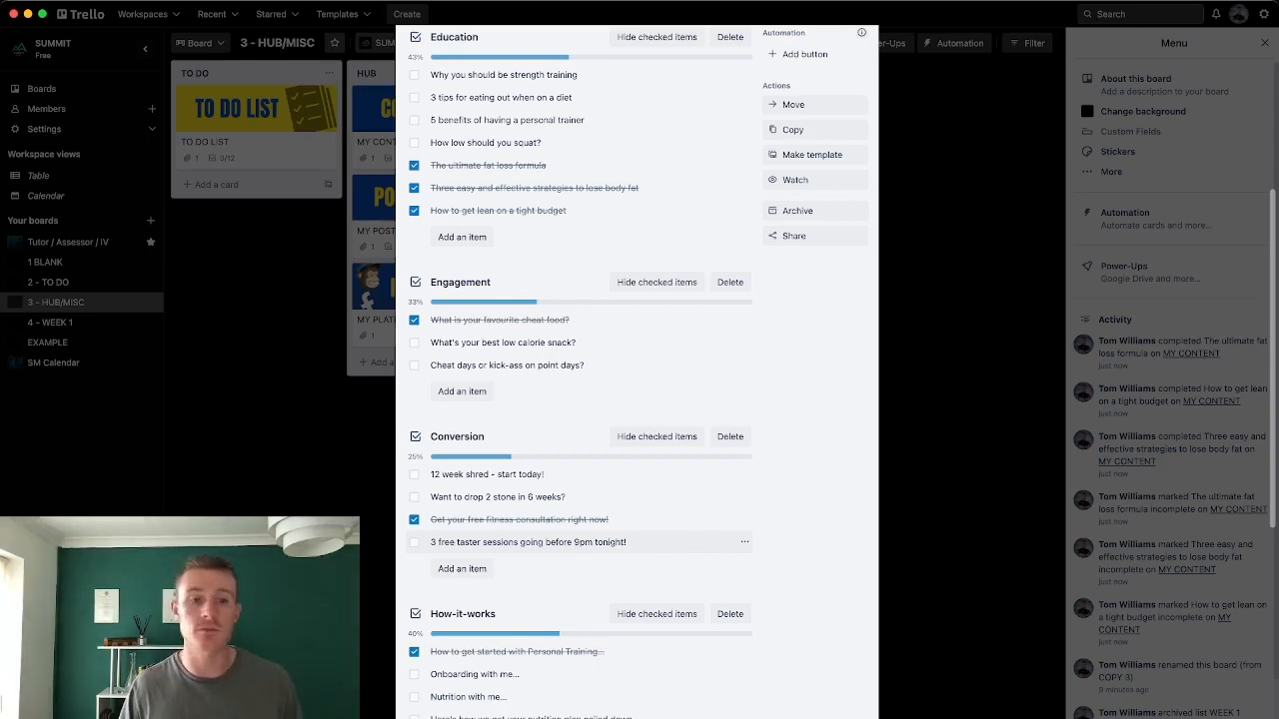
{"action": "scroll", "coordinate": [620, 497], "scroll_direction": "down", "scroll_amount": 3}
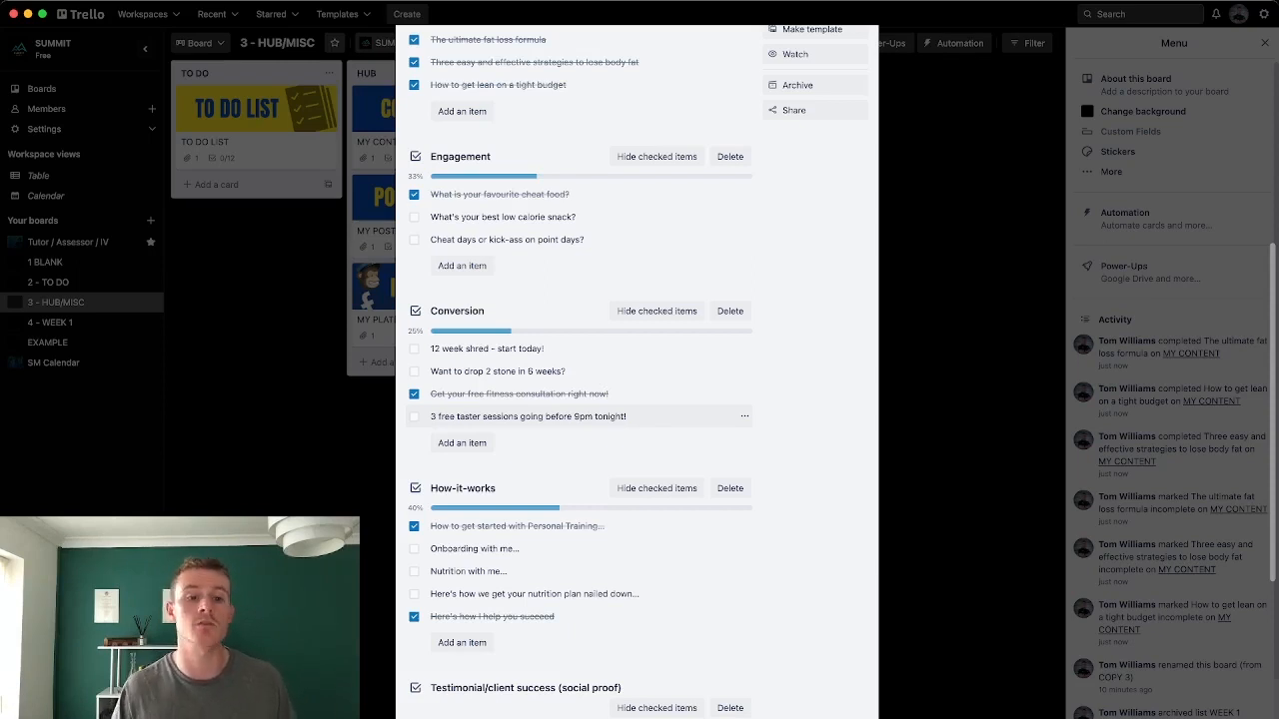
{"action": "scroll", "coordinate": [600, 416], "scroll_direction": "down", "scroll_amount": 2}
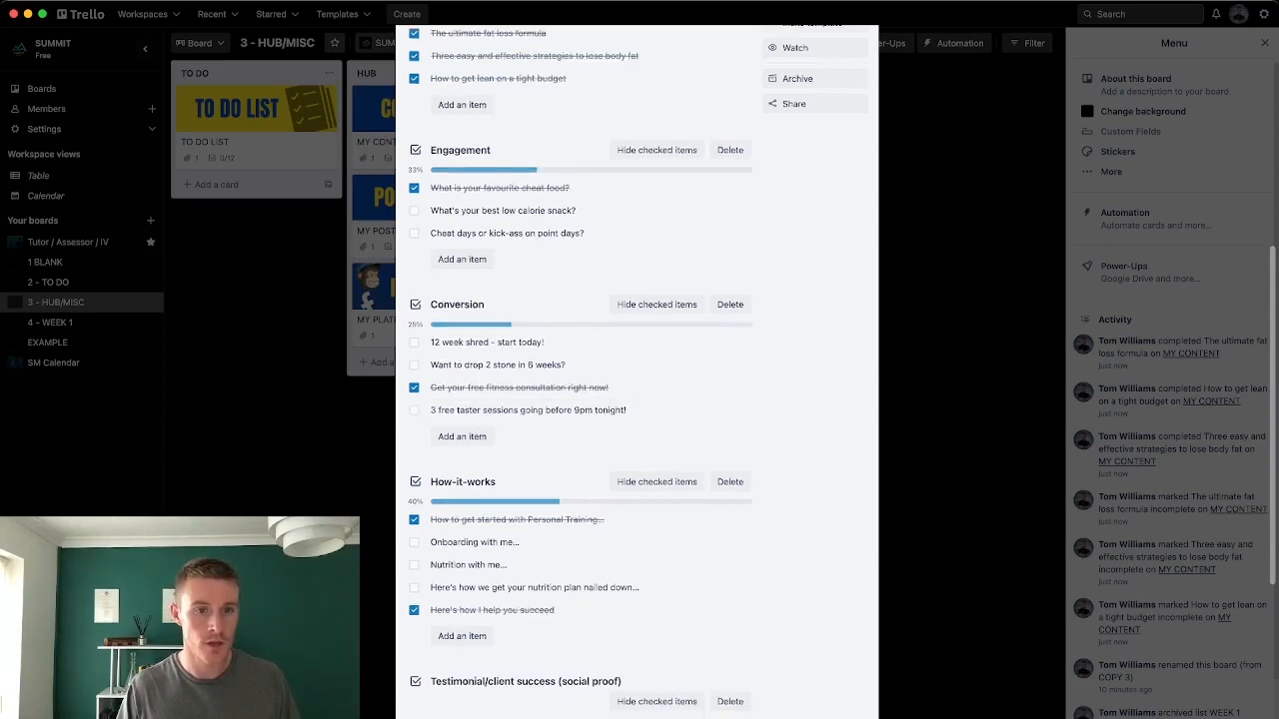
{"action": "scroll", "coordinate": [599, 470], "scroll_direction": "down", "scroll_amount": 2}
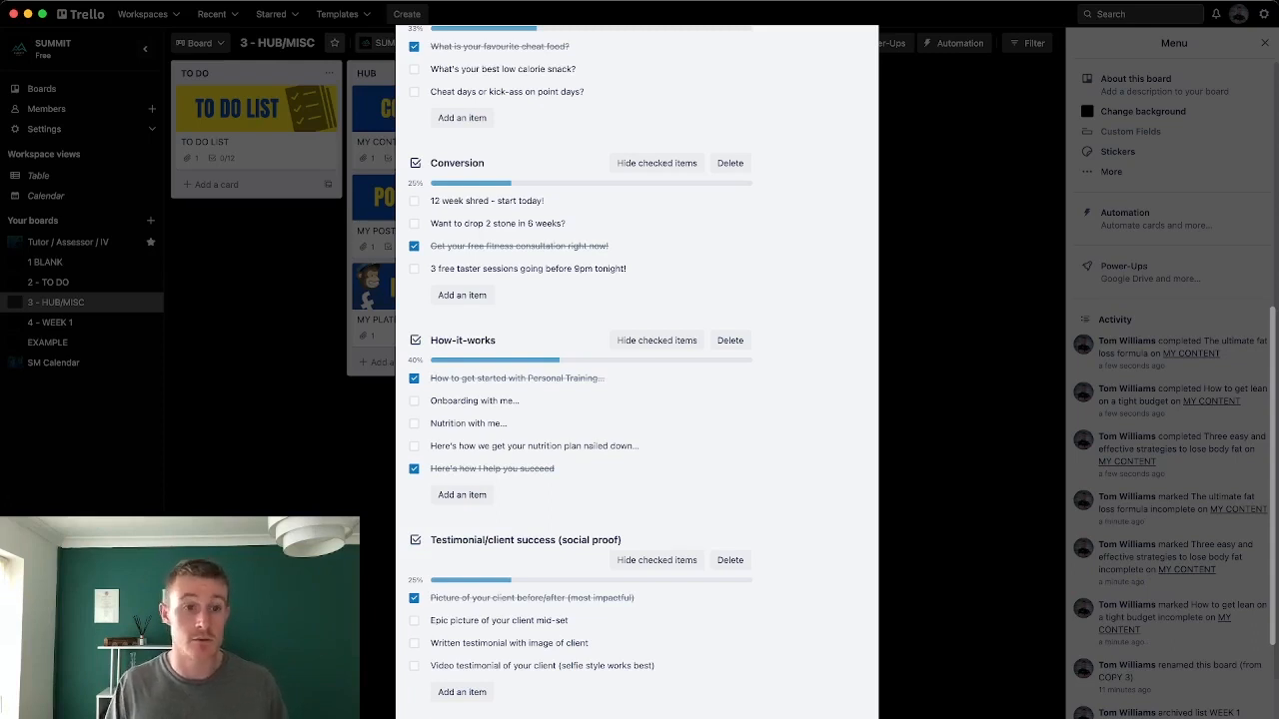
{"action": "scroll", "coordinate": [636, 370], "scroll_direction": "down", "scroll_amount": 5}
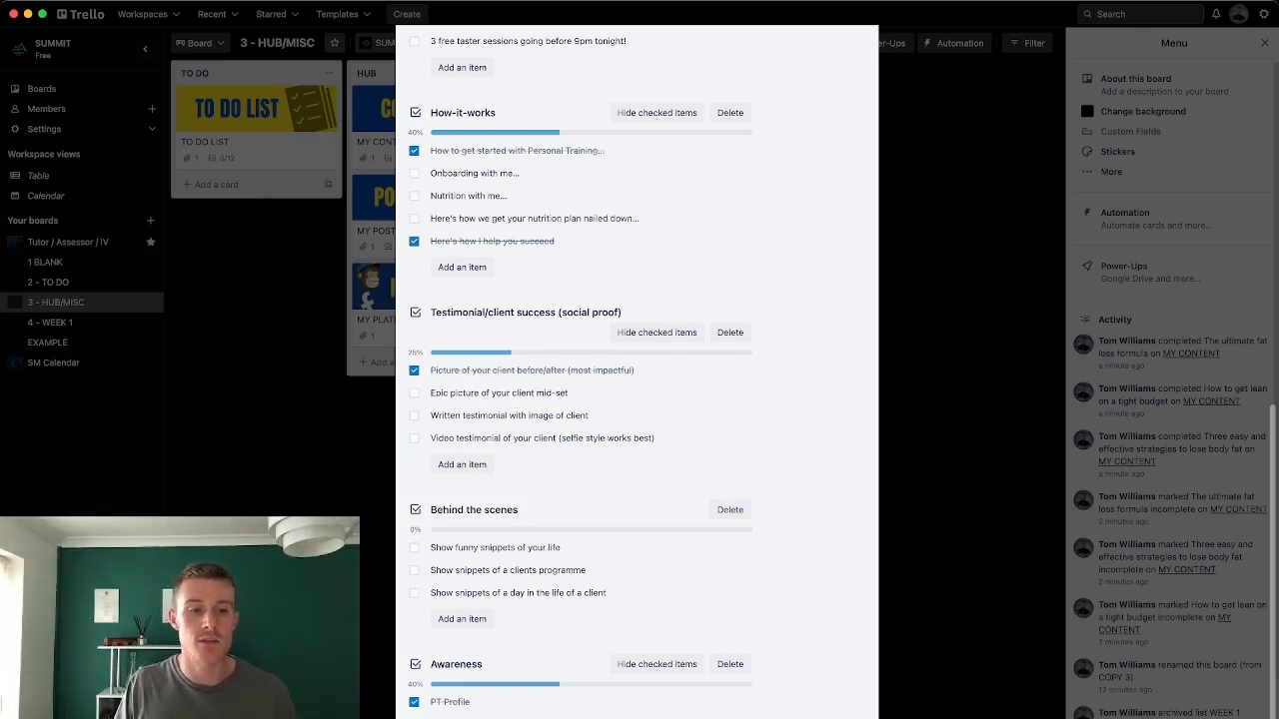
{"action": "scroll", "coordinate": [637, 370], "scroll_direction": "down", "scroll_amount": 1}
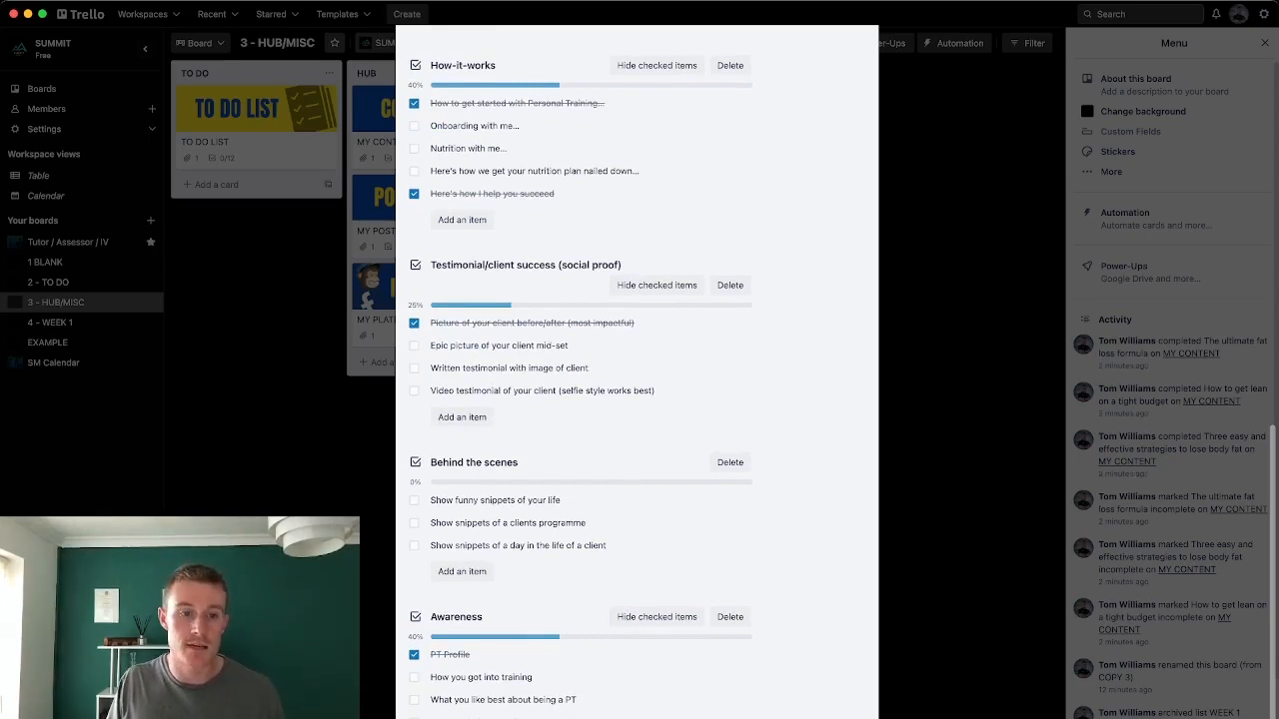
{"action": "scroll", "coordinate": [637, 370], "scroll_direction": "down", "scroll_amount": 2}
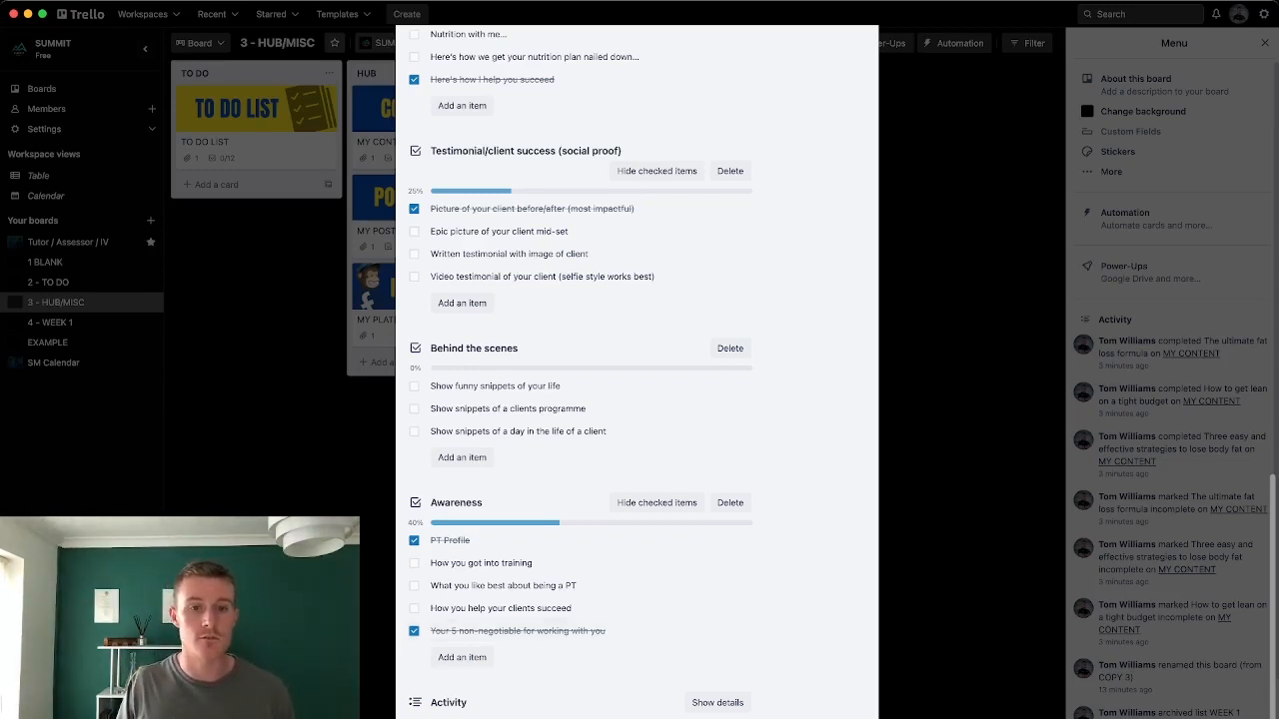
{"action": "scroll", "coordinate": [636, 400], "scroll_direction": "up", "scroll_amount": 6}
{"action": "scroll", "coordinate": [589, 457], "scroll_direction": "up", "scroll_amount": 5}
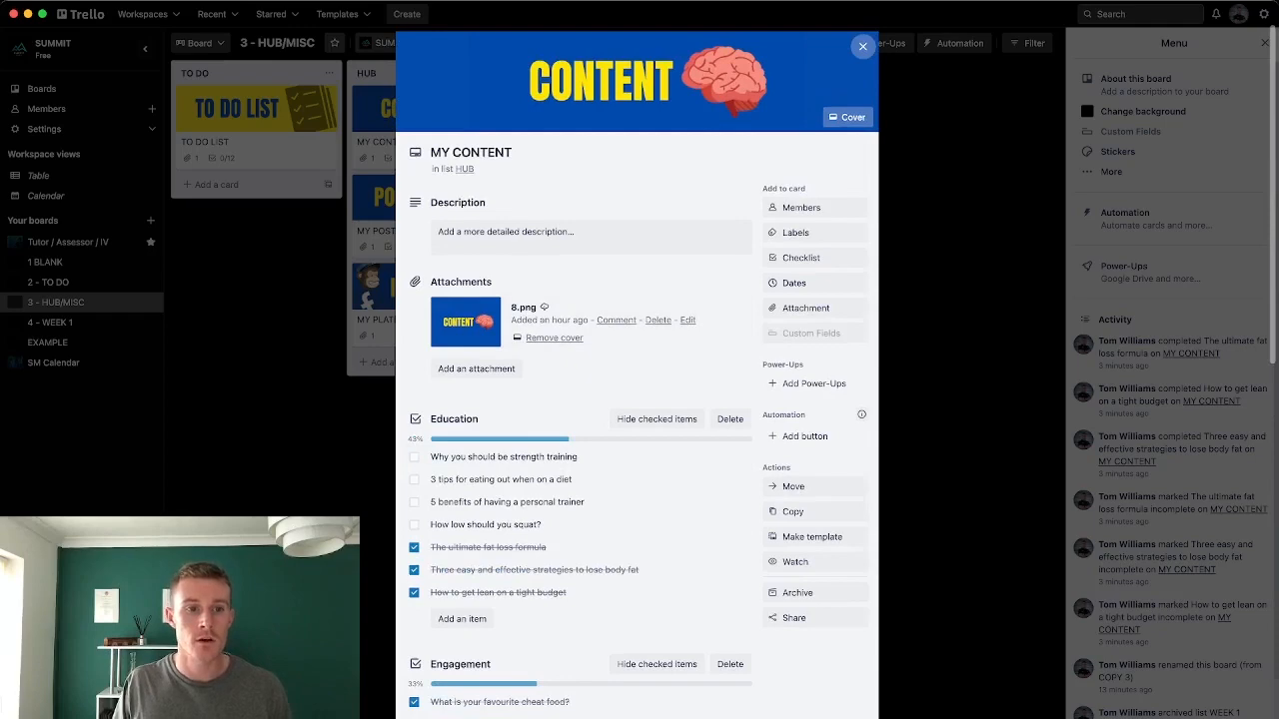
{"action": "key", "text": "Escape"}
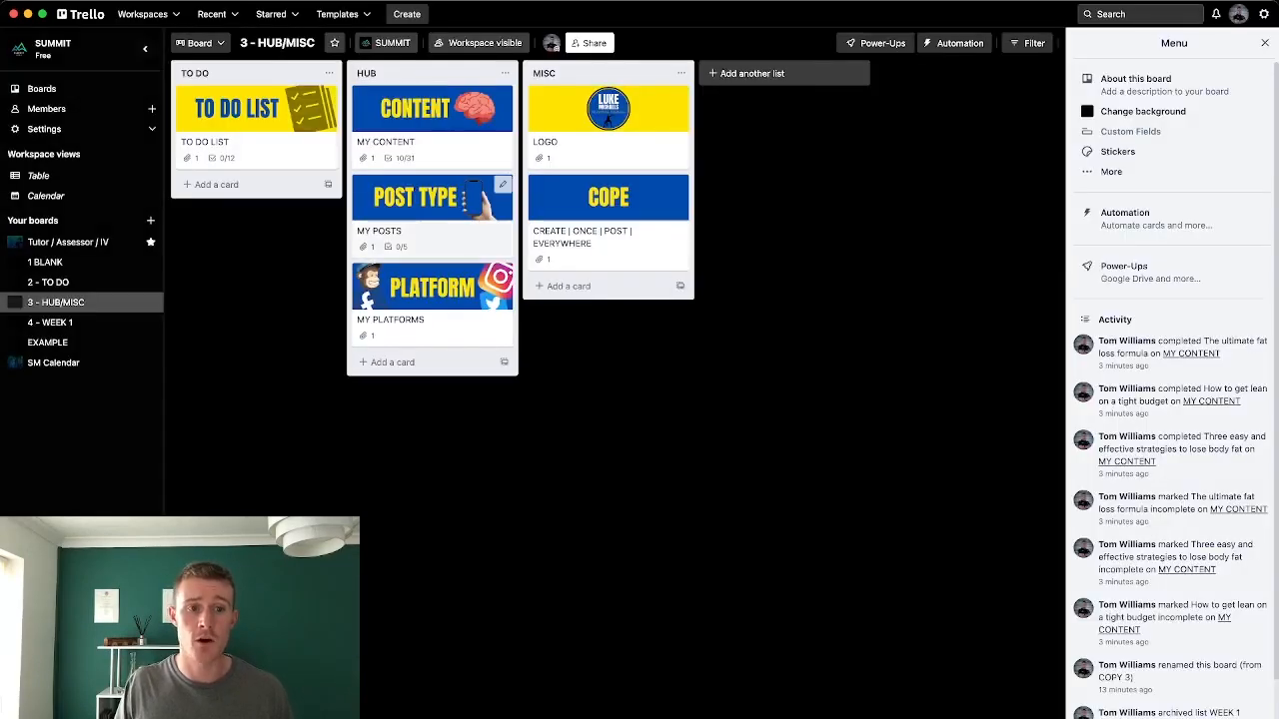
Open the MY POSTS card in the HUB list, review its Types of Post checklist and close the card
{"action": "left_click", "coordinate": [432, 205]}
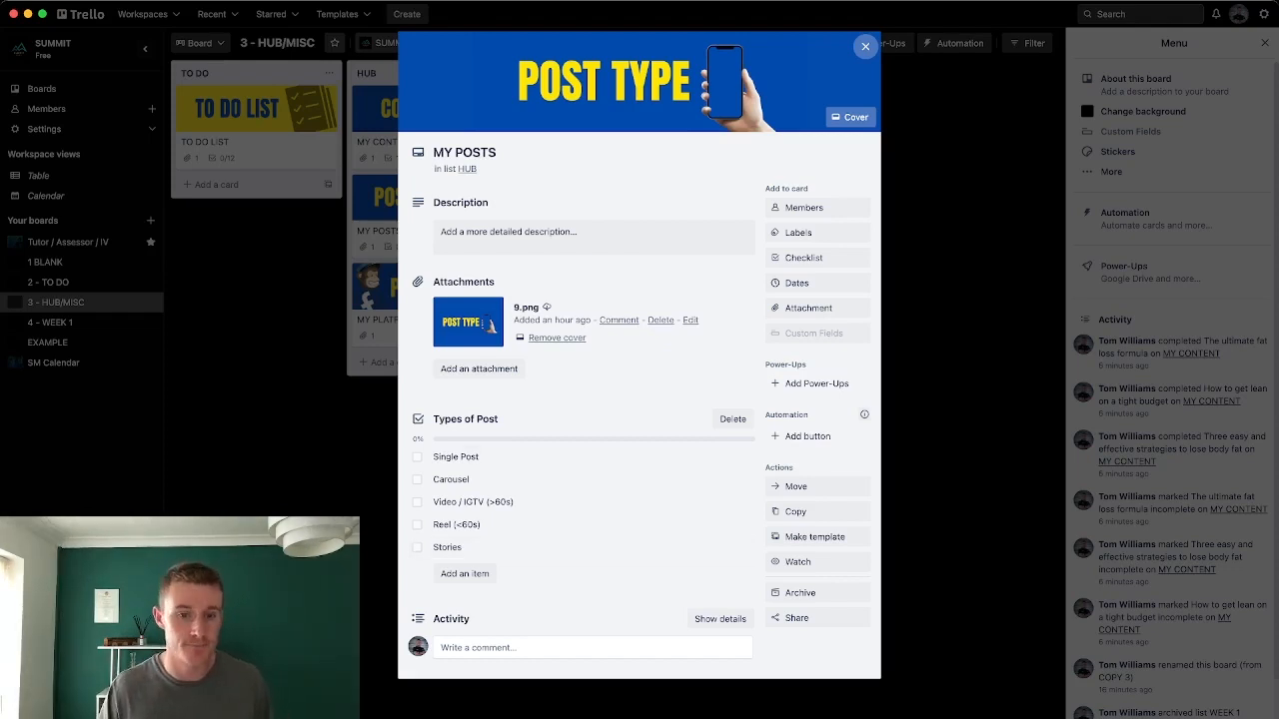
{"action": "left_click", "coordinate": [865, 47]}
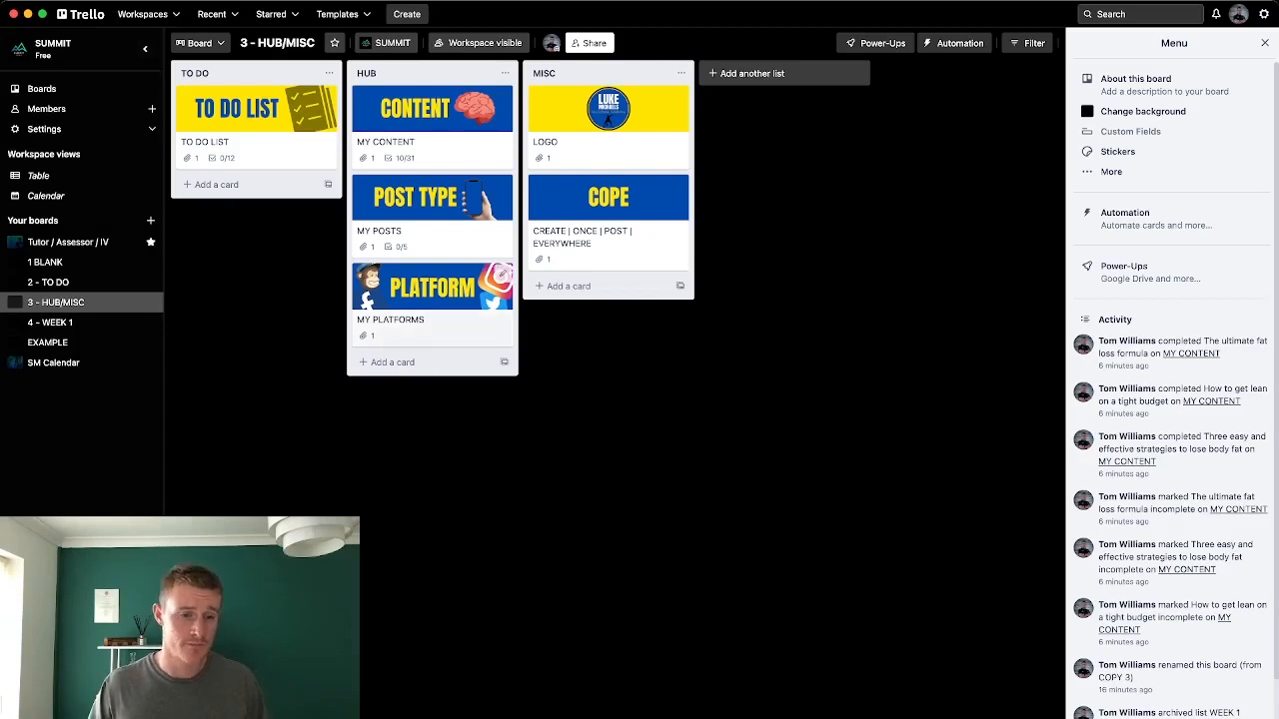
Add a checklist titled "Platforms to use" to the MY PLATFORMS card in the HUB list
{"action": "left_click", "coordinate": [431, 317]}
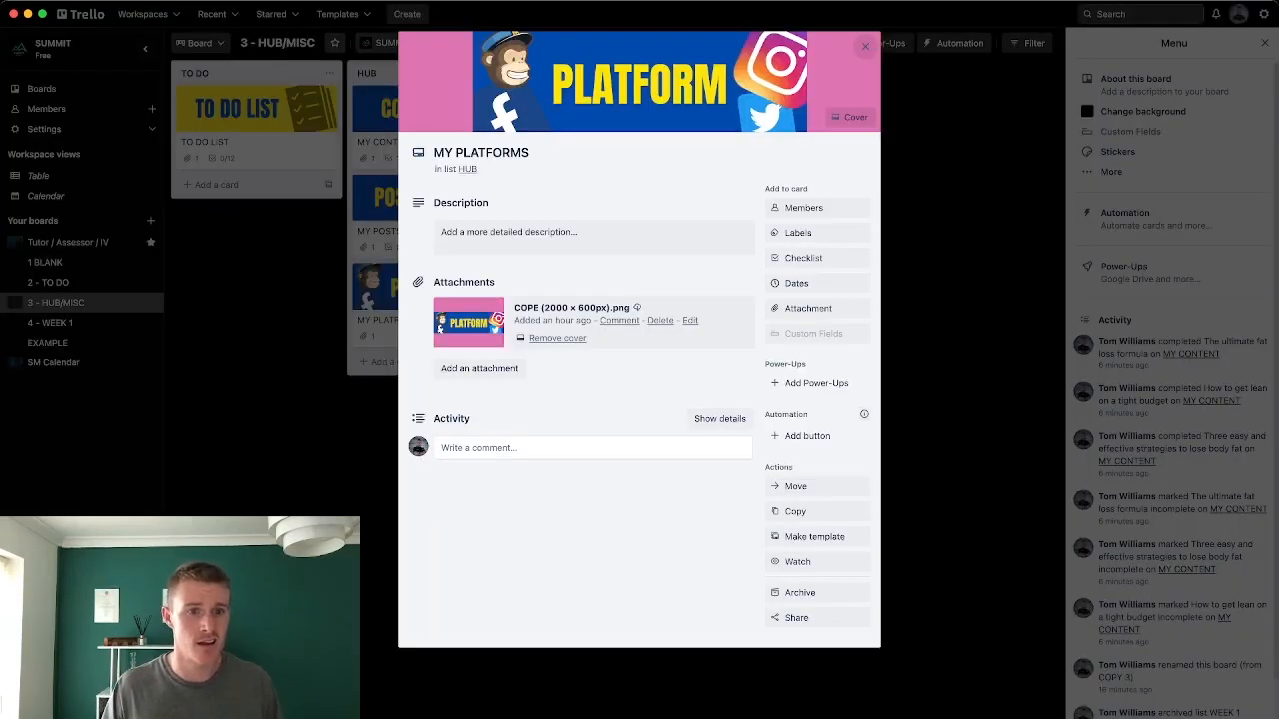
{"action": "left_click", "coordinate": [809, 257]}
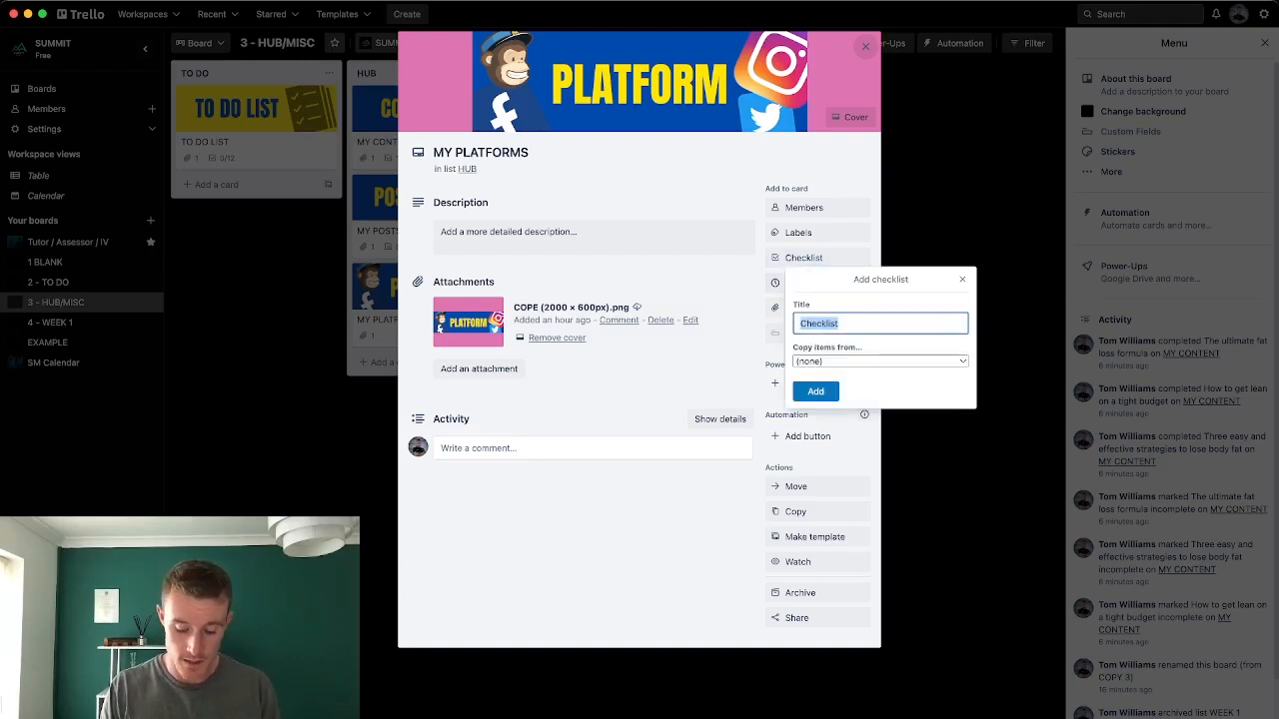
{"action": "type", "text": "Platf"}
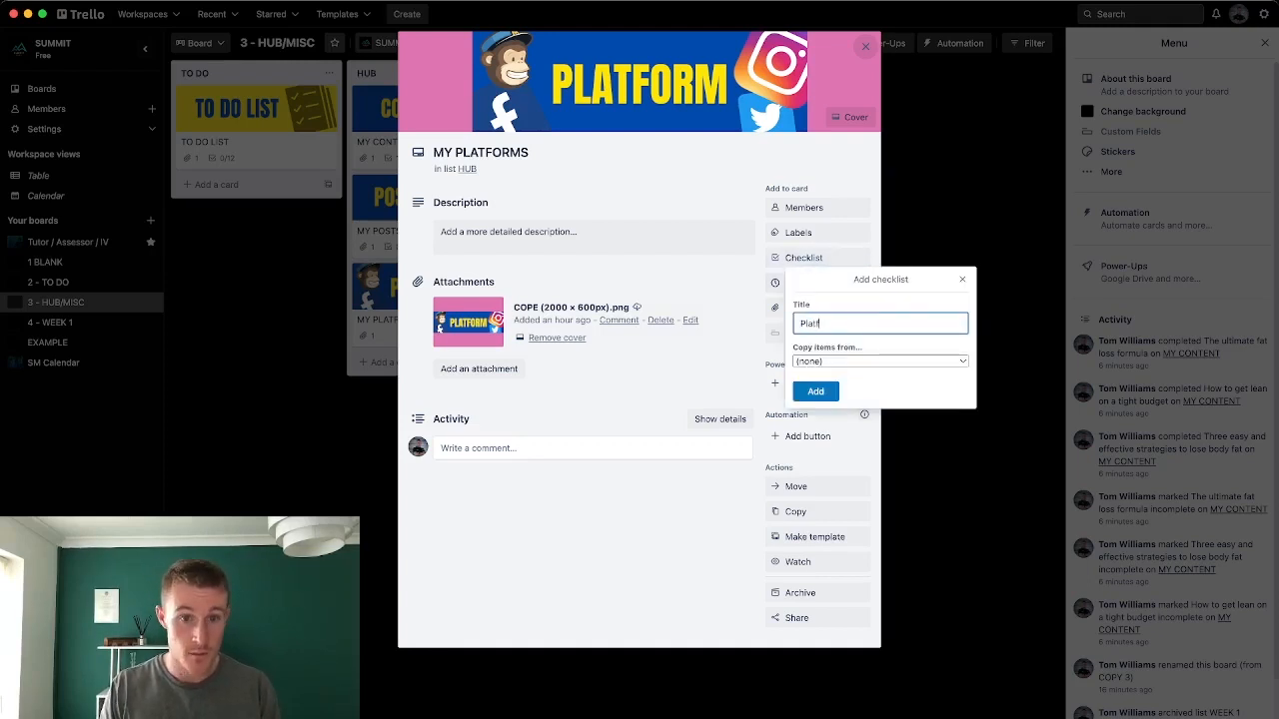
{"action": "type", "text": "orms to use"}
{"action": "key", "text": "Return"}
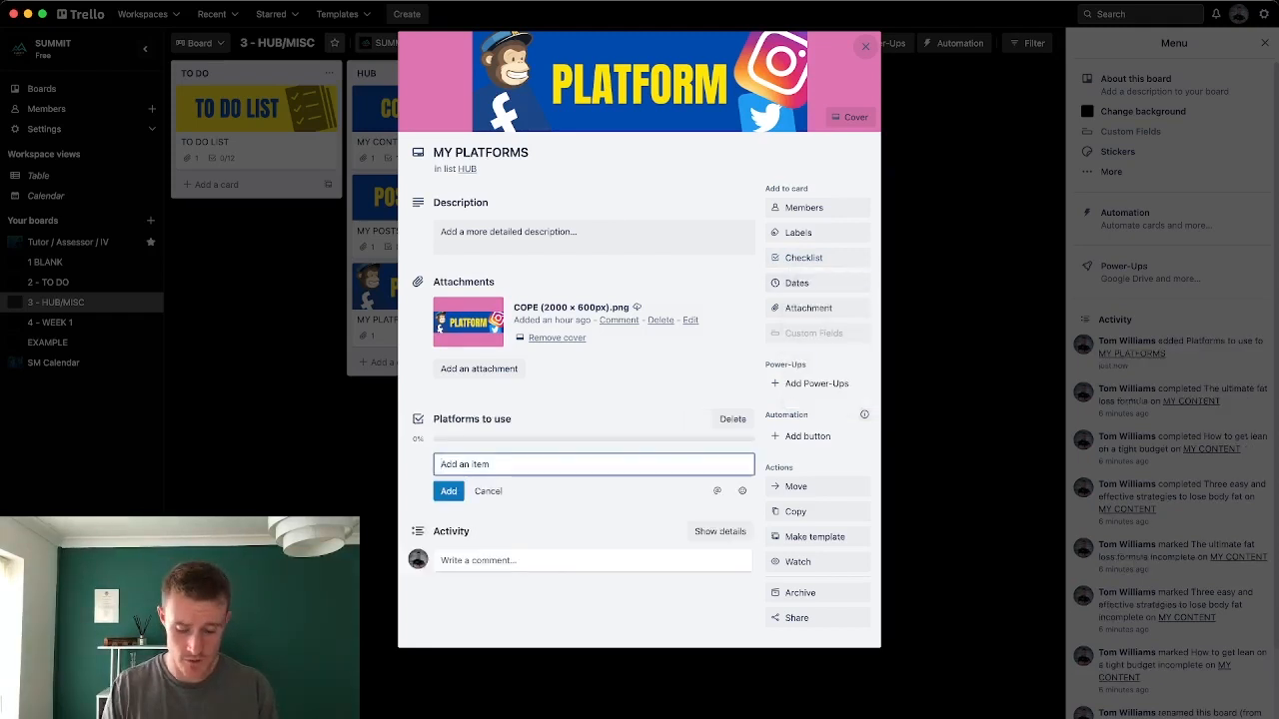
Add the items Facebook, twitter, Instagram and Mailchimp to the "Platforms to use" checklist
{"action": "type", "text": "Facebook"}
{"action": "key", "text": "Return"}
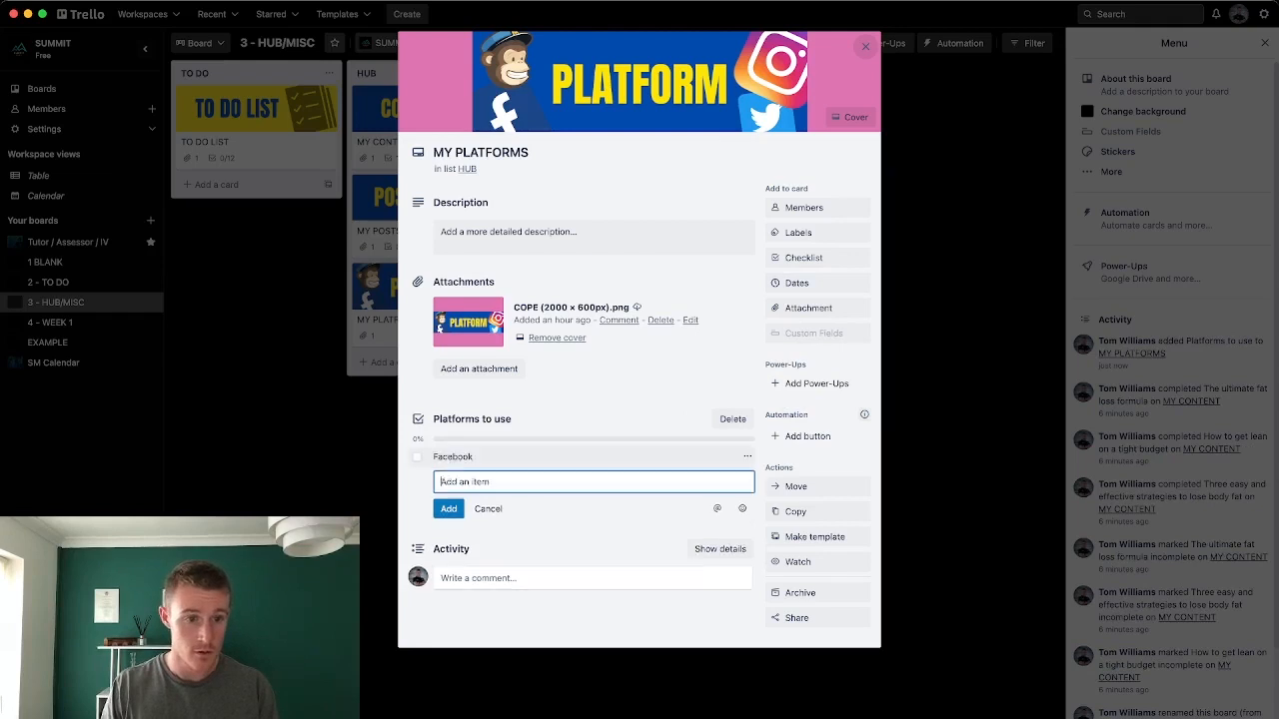
{"action": "type", "text": "twitter"}
{"action": "key", "text": "Return"}
{"action": "type", "text": "Inagram"}
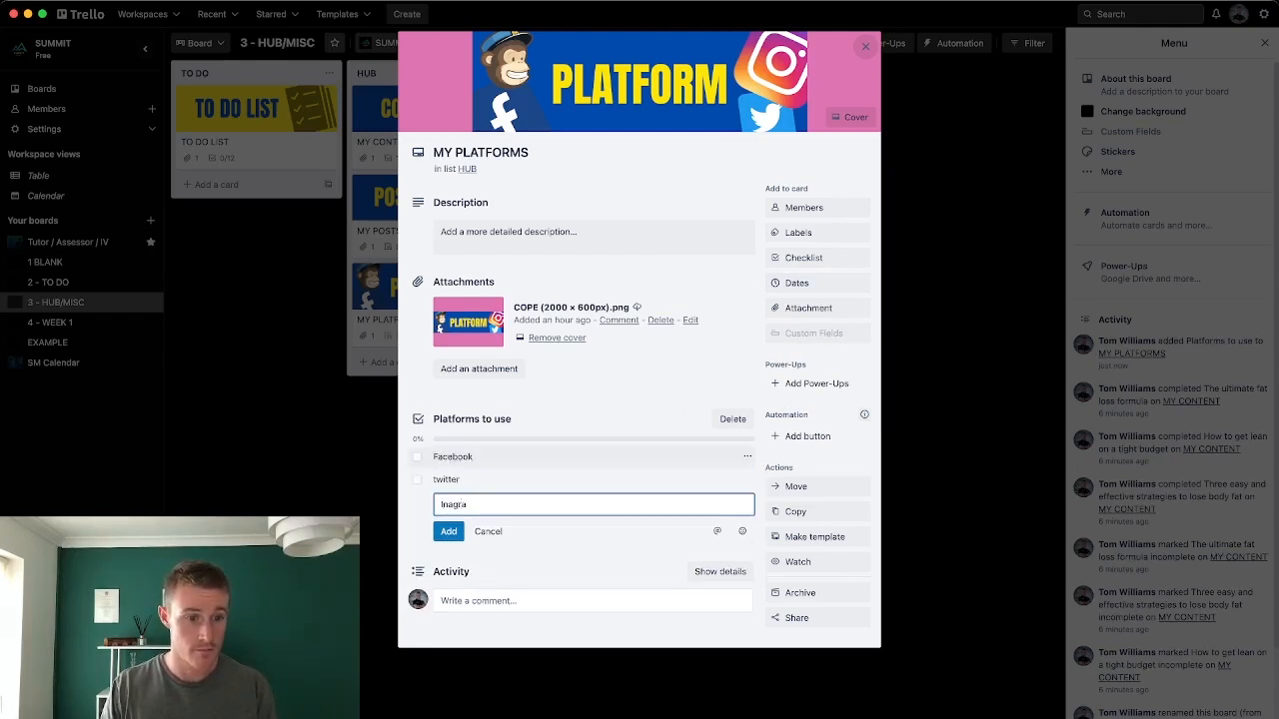
{"action": "key", "text": "BackSpace"}
{"action": "key", "text": "BackSpace"}
{"action": "key", "text": "BackSpace"}
{"action": "key", "text": "BackSpace"}
{"action": "type", "text": "stagram"}
{"action": "key", "text": "Return"}
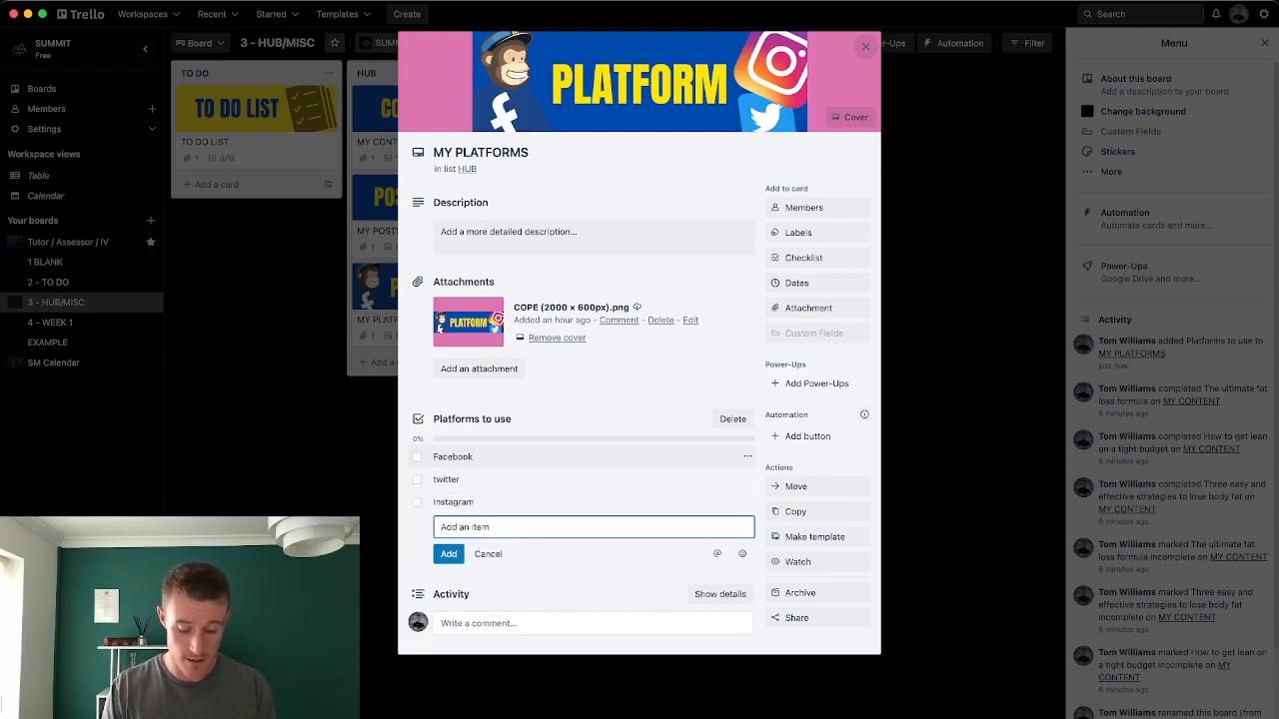
{"action": "type", "text": "Mailchimp"}
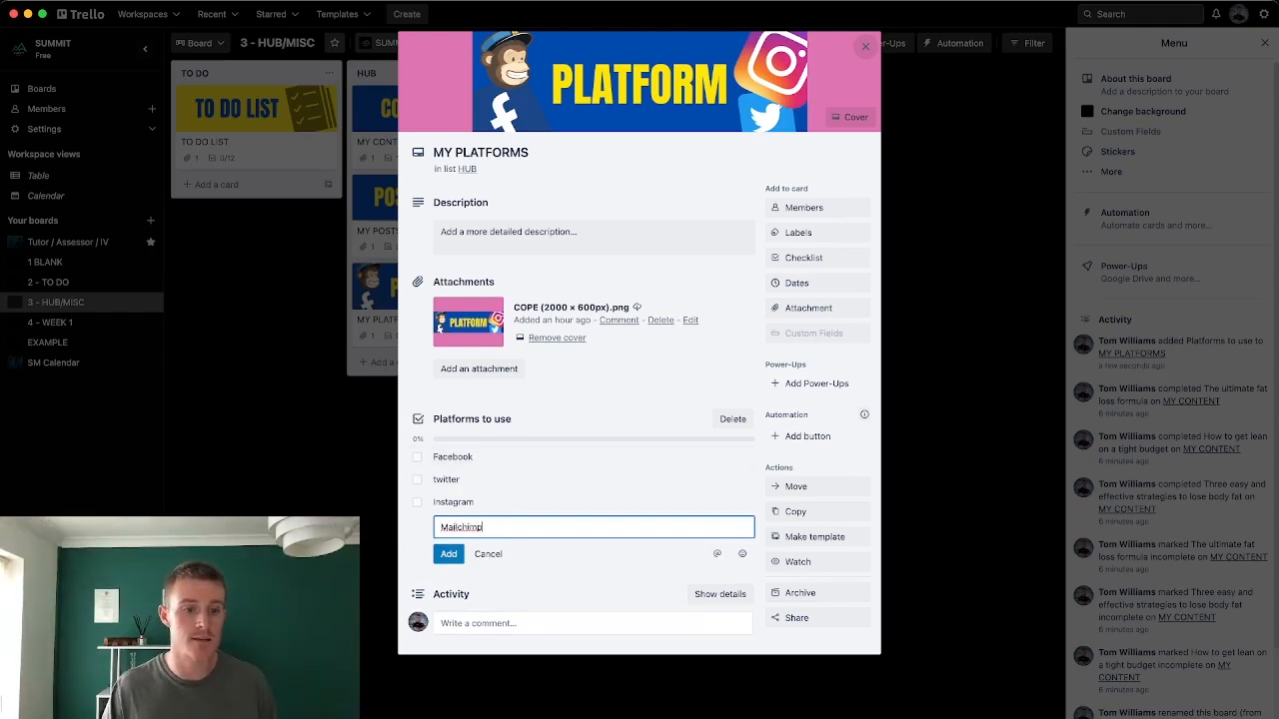
{"action": "key", "text": "Return"}
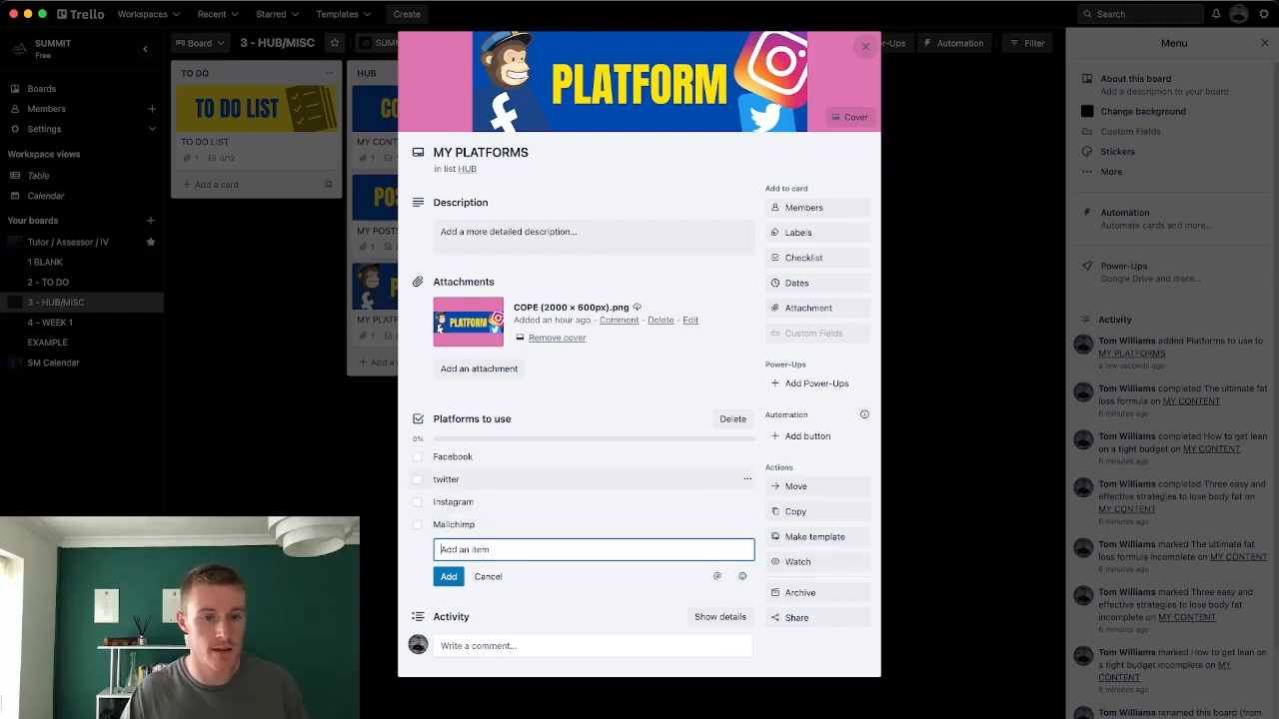
Capitalise the twitter item in the "Platforms to use" checklist as "Twitter"
{"action": "left_click", "coordinate": [447, 479]}
{"action": "left_click", "coordinate": [445, 479]}
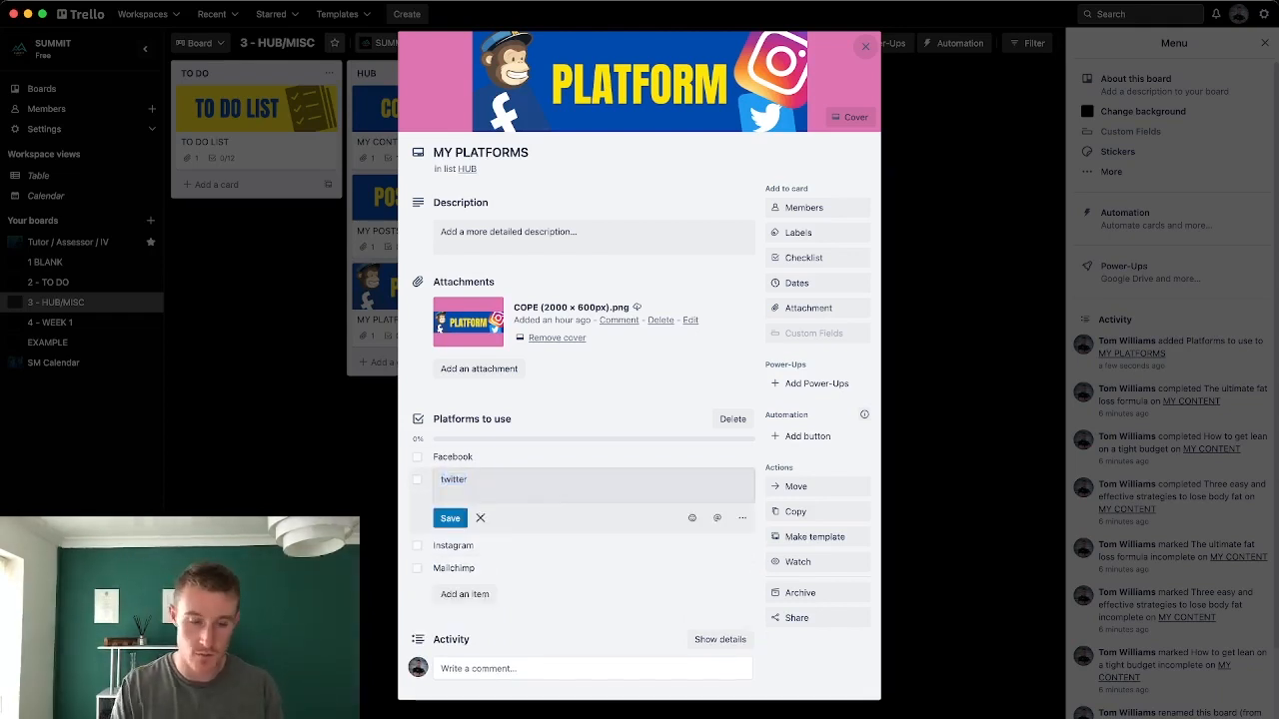
{"action": "key", "text": "BackSpace"}
{"action": "type", "text": "T"}
{"action": "key", "text": "Return"}
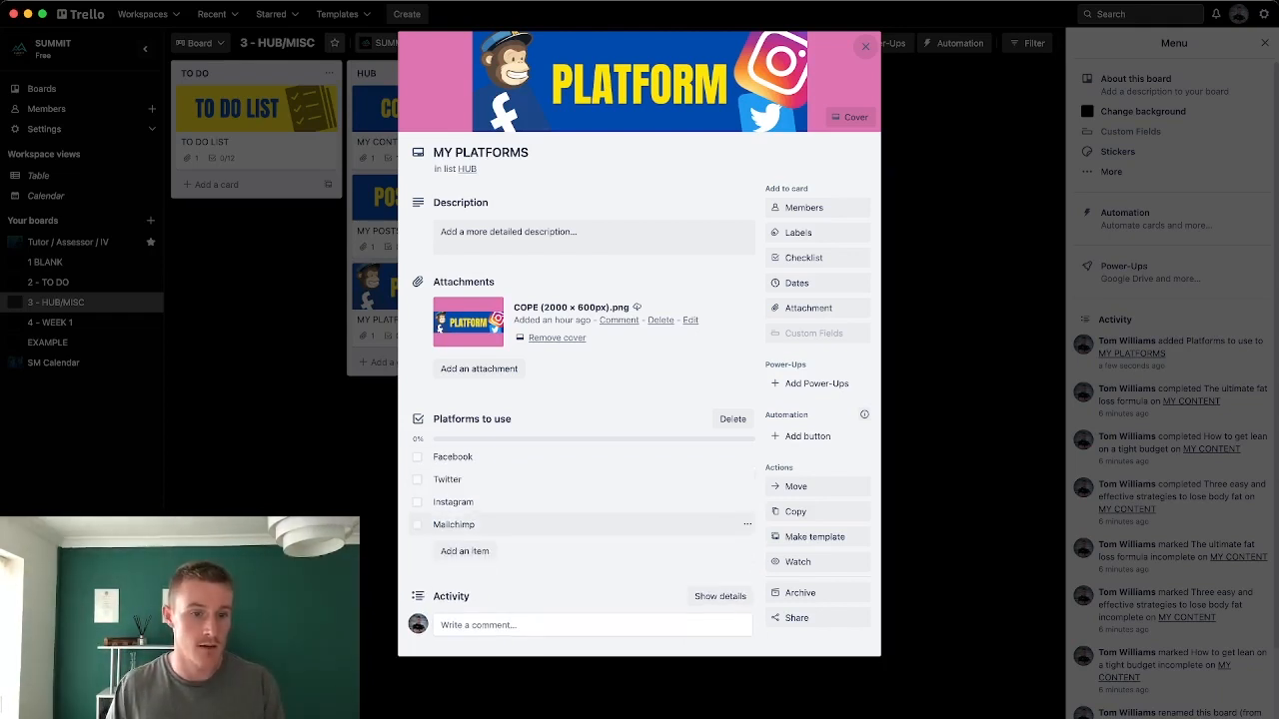
Add a "Youtube" item to the "Platforms to use" checklist and close the MY PLATFORMS card
{"action": "left_click", "coordinate": [443, 550]}
{"action": "type", "text": "Youtube"}
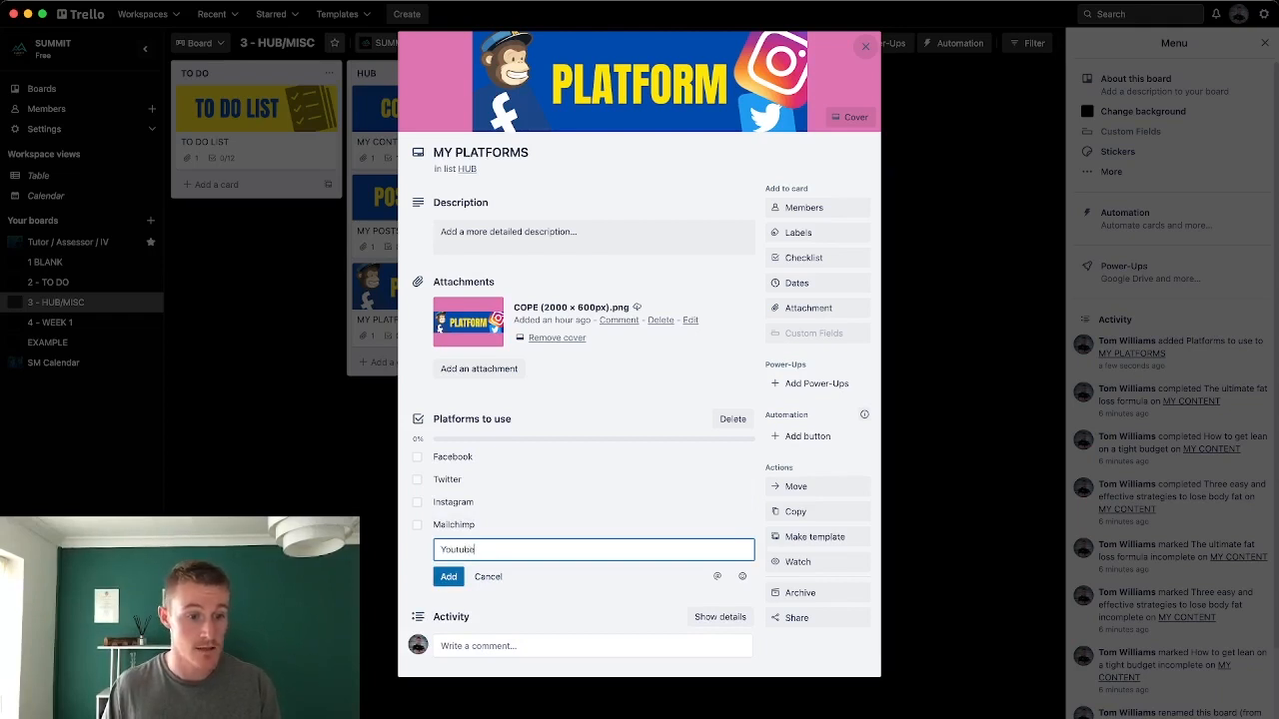
{"action": "key", "text": "Return"}
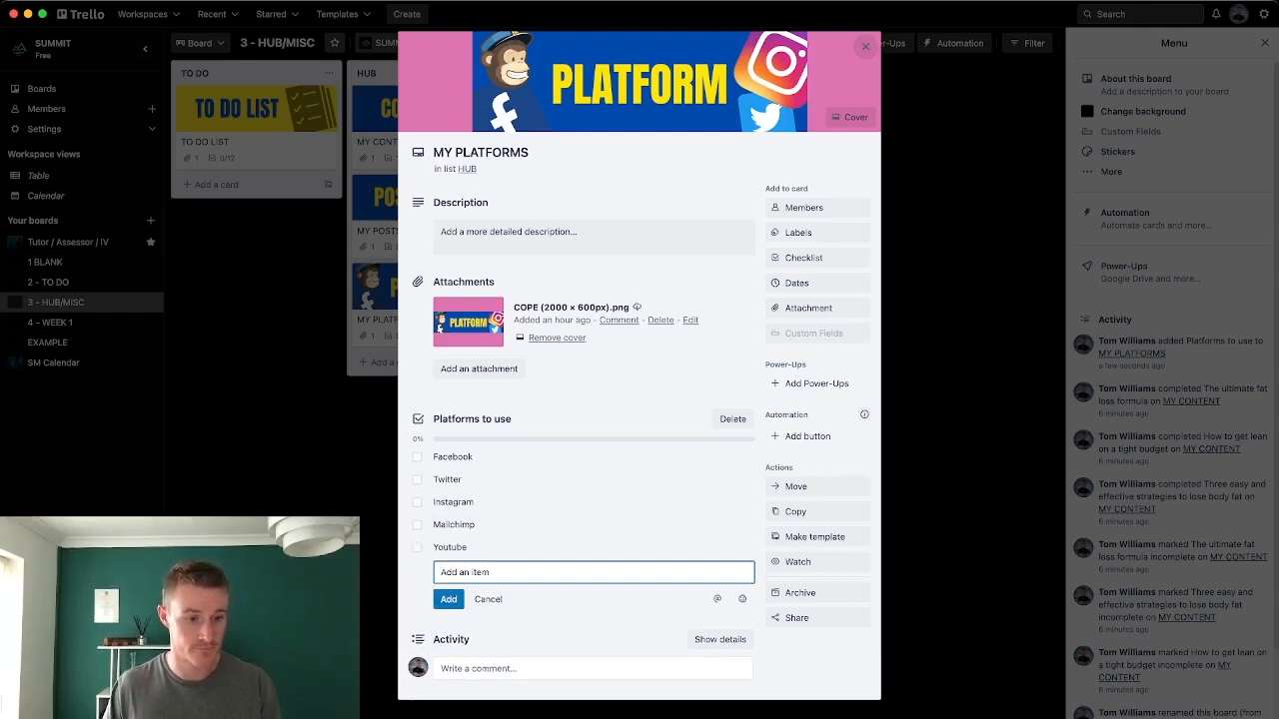
{"action": "key", "text": "Escape"}
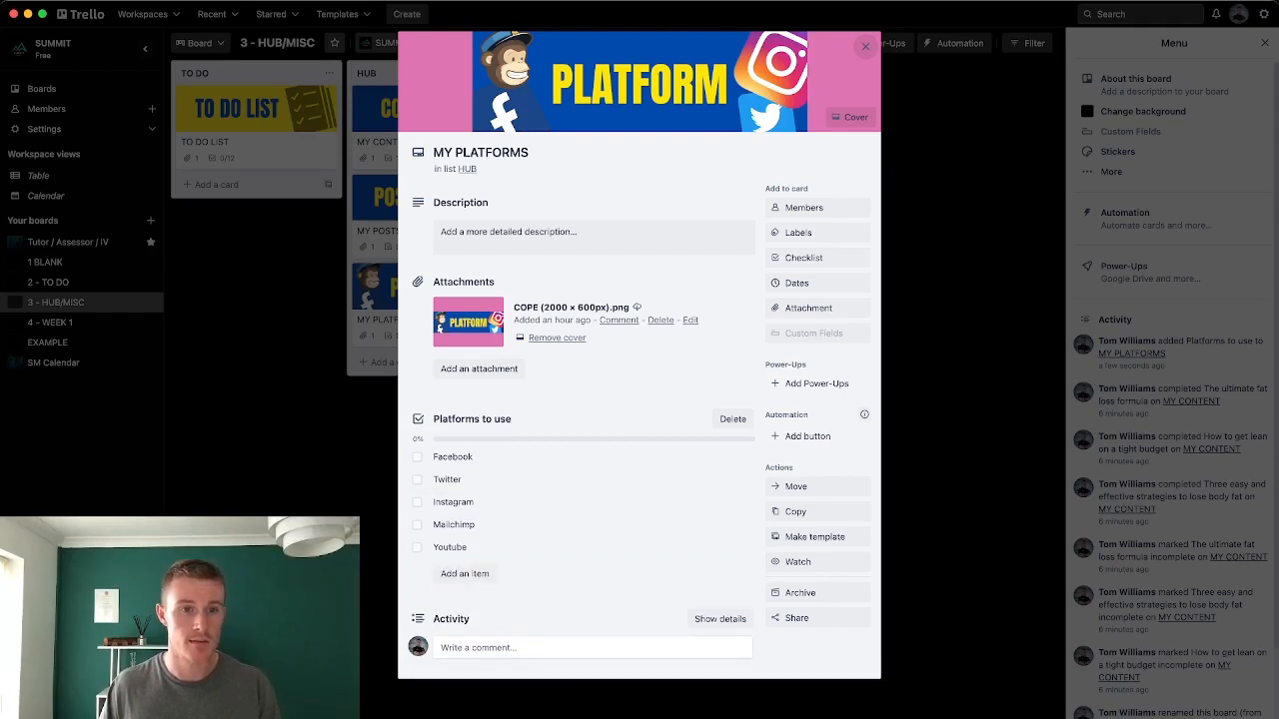
{"action": "key", "text": "Escape"}
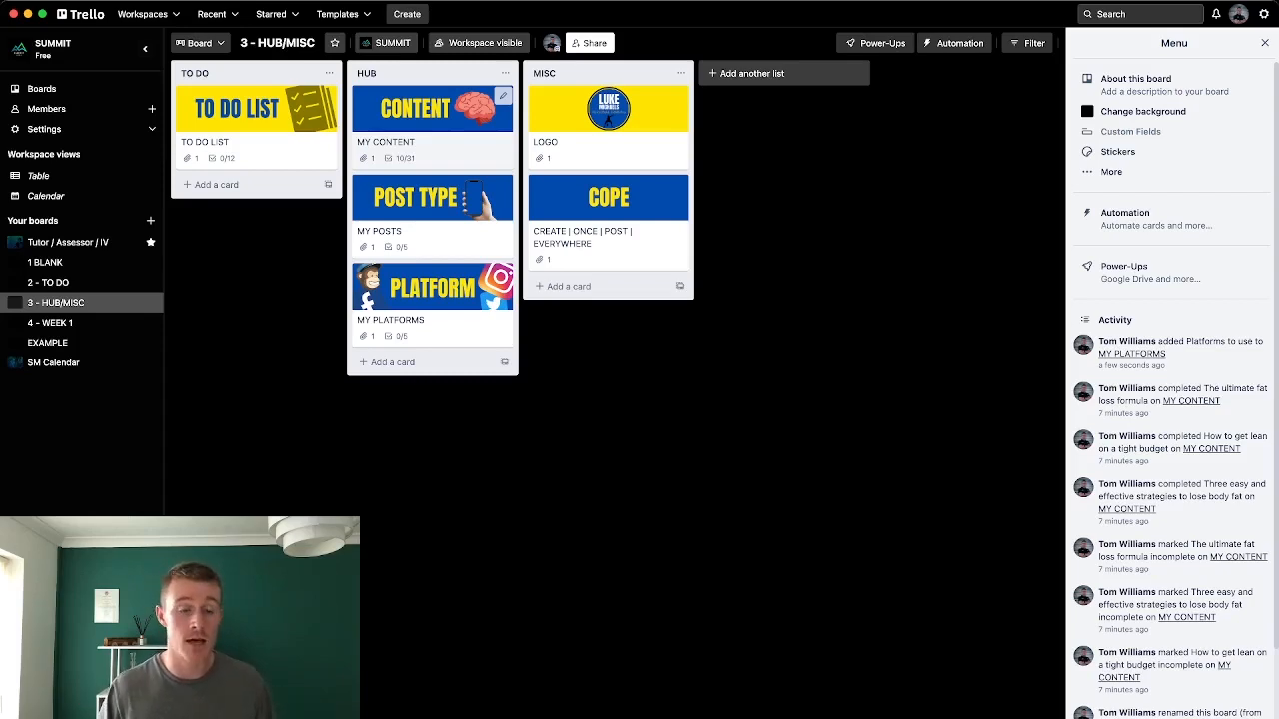
Review the content checklists on the MY CONTENT card and the post types on the MY POSTS card, closing each card
{"action": "left_click", "coordinate": [432, 125]}
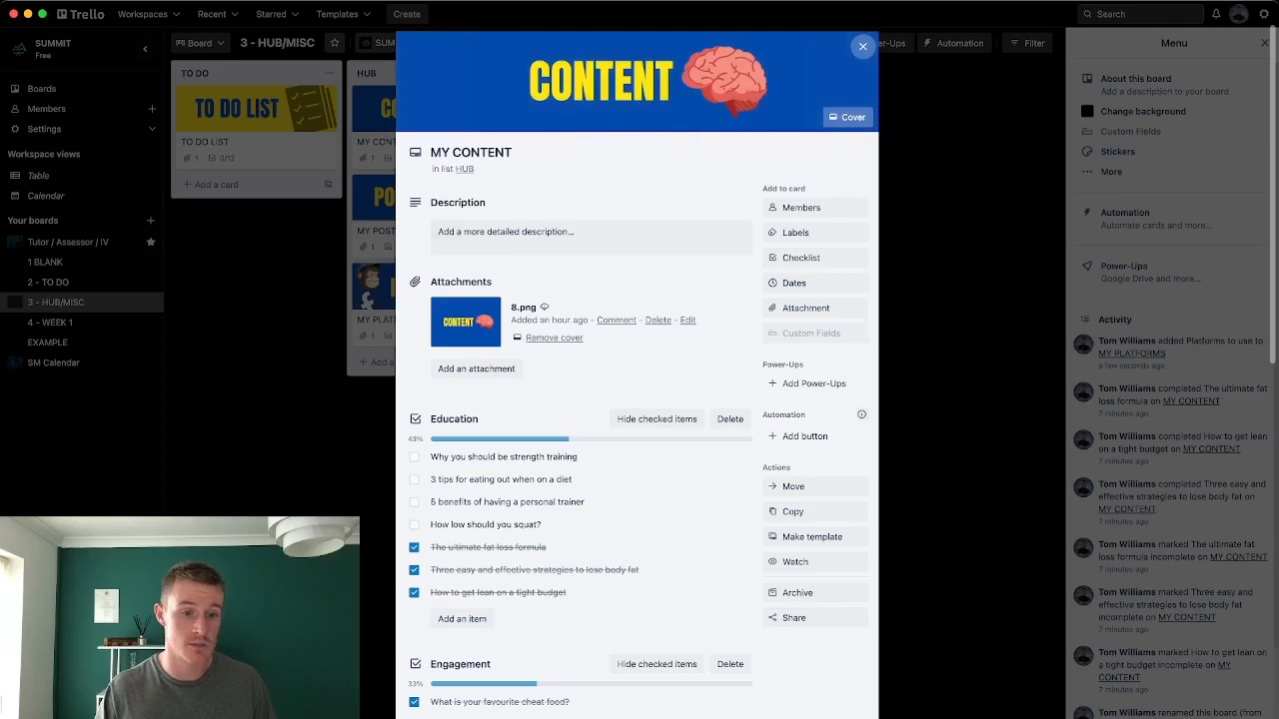
{"action": "scroll", "coordinate": [636, 399], "scroll_direction": "down", "scroll_amount": 10}
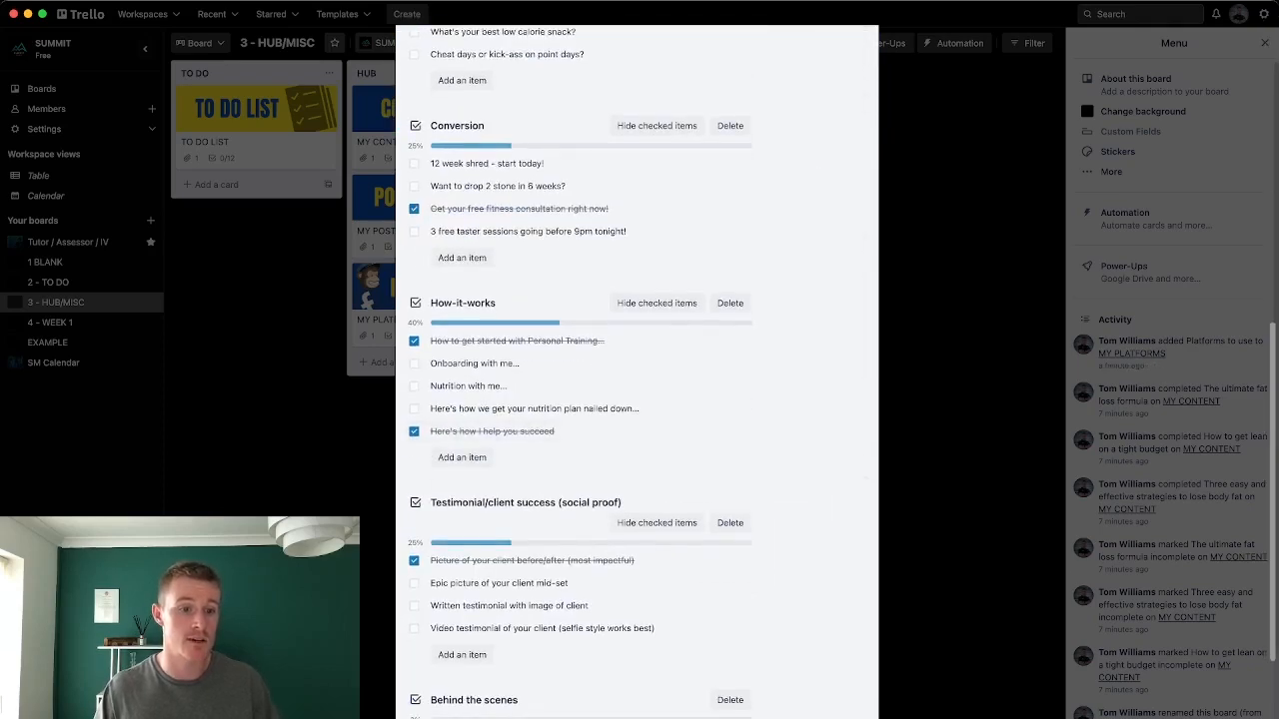
{"action": "key", "text": "Escape"}
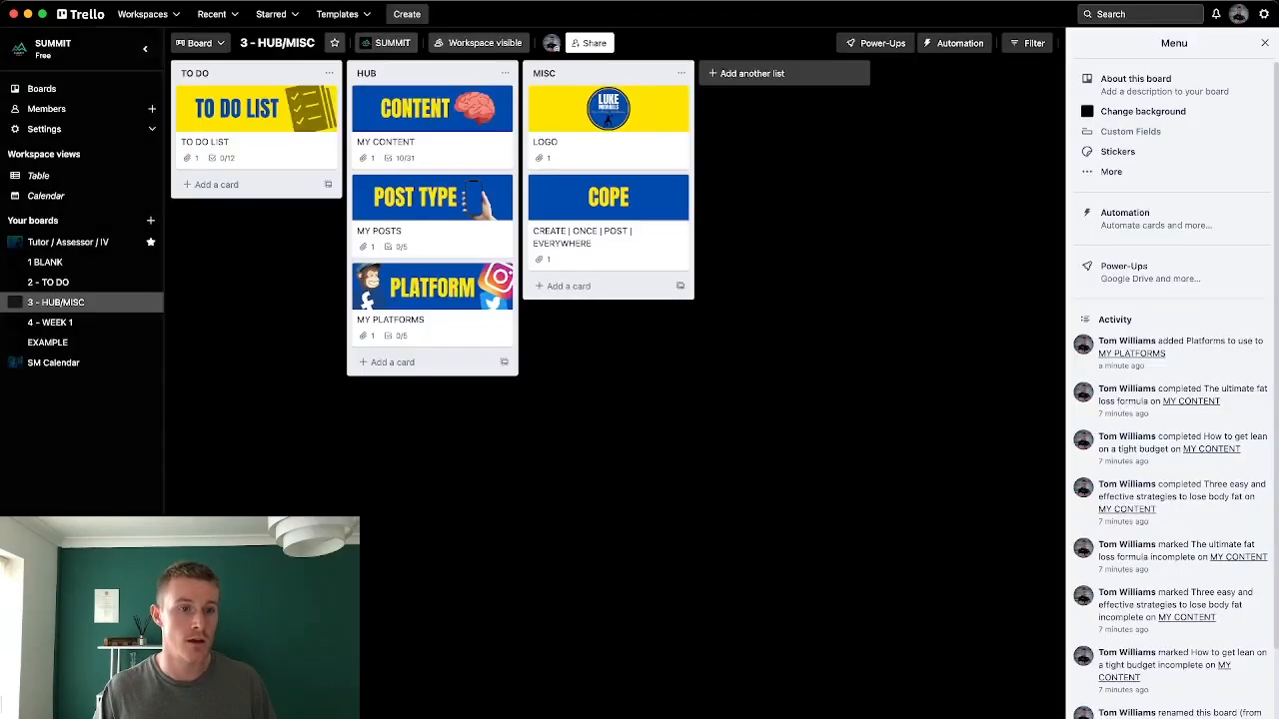
{"action": "left_click", "coordinate": [432, 215]}
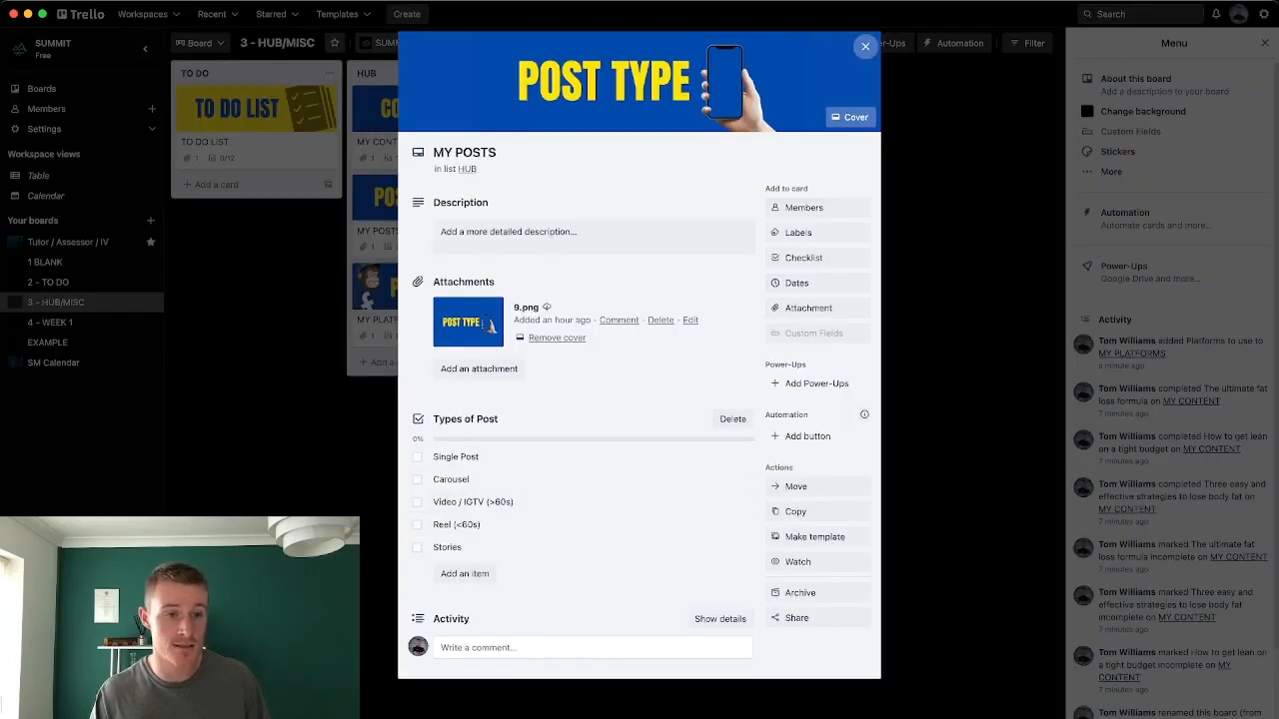
{"action": "key", "text": "Escape"}
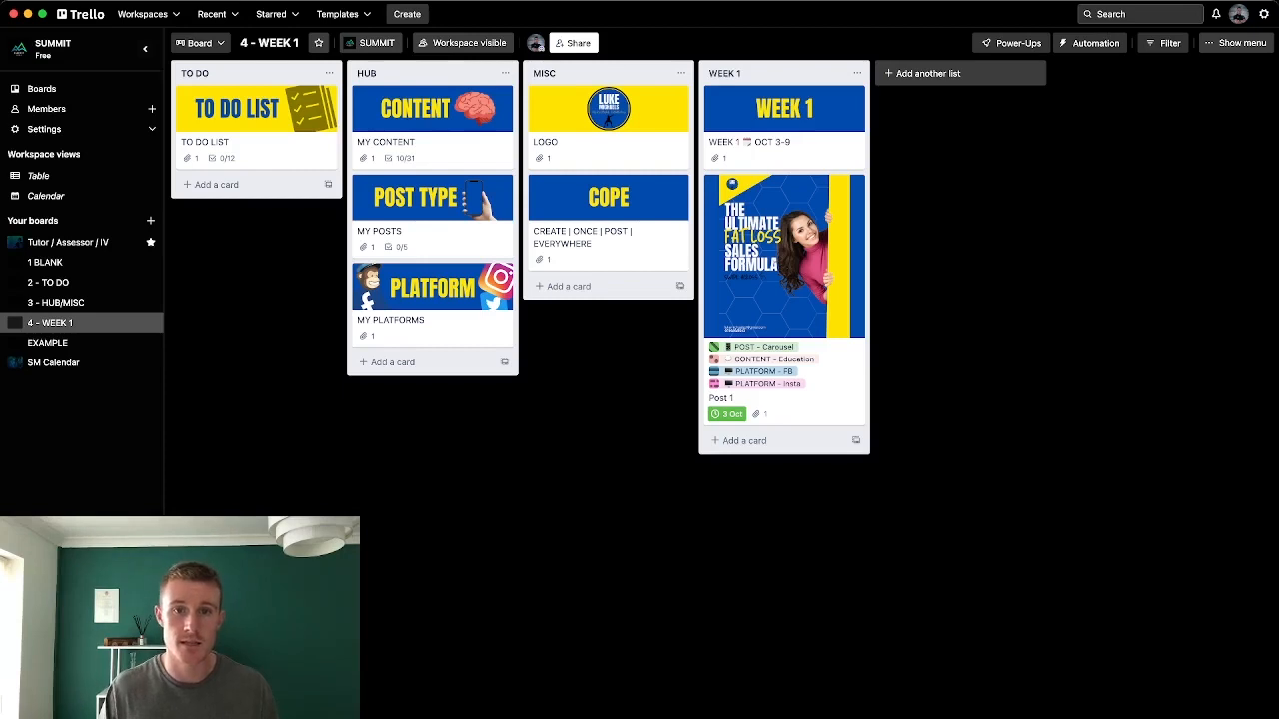
Add a list named "WEEK 2" after the WEEK 1 list on the 4 - WEEK 1 board
{"action": "left_click", "coordinate": [928, 72]}
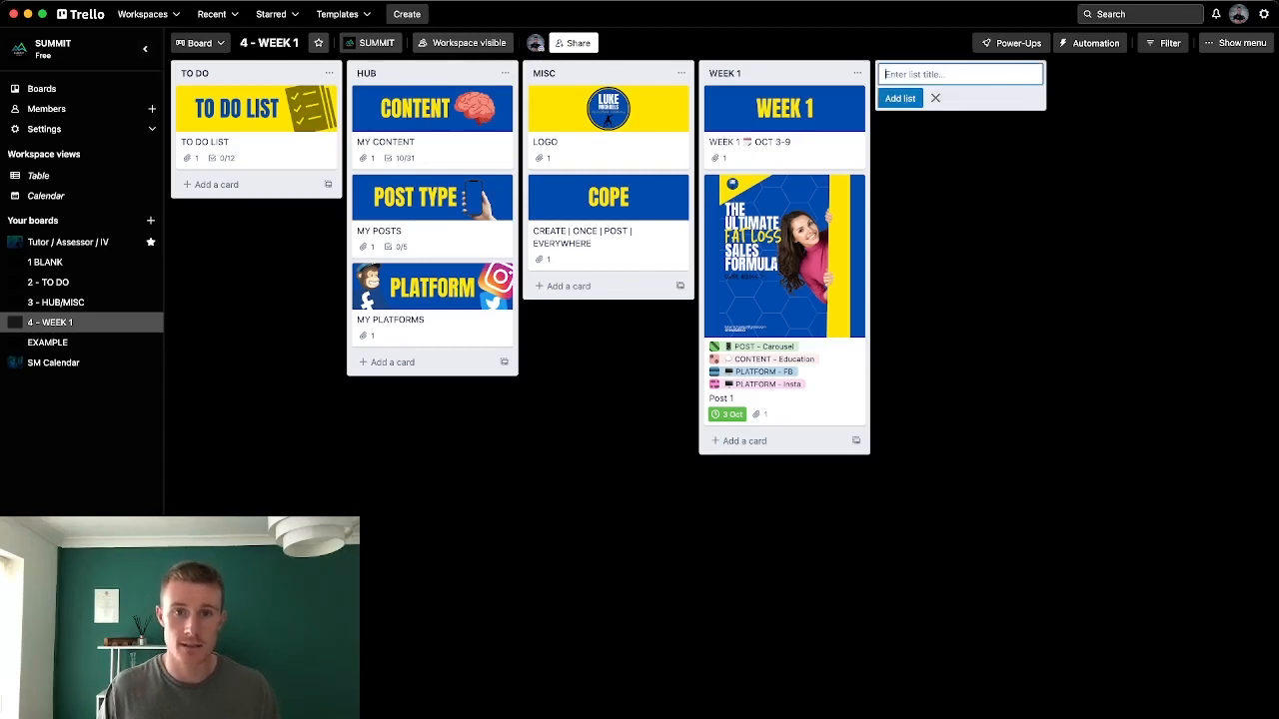
{"action": "type", "text": "WEE"}
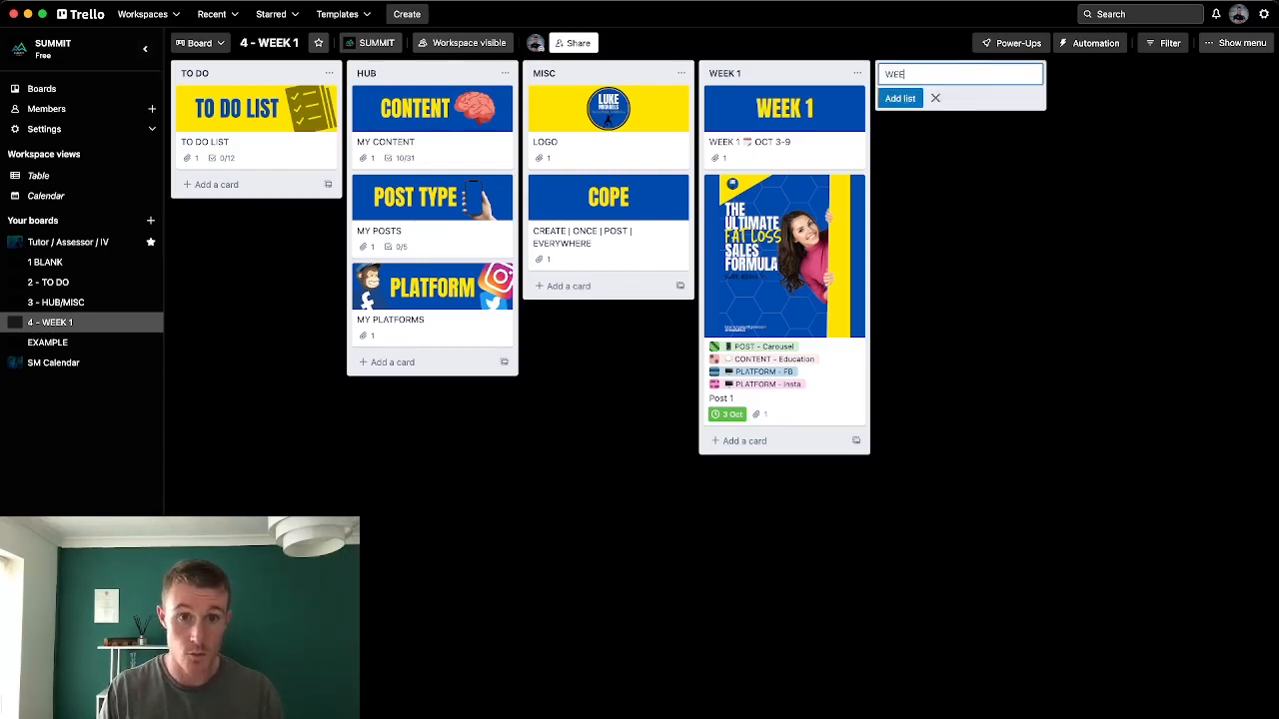
{"action": "type", "text": "K 2"}
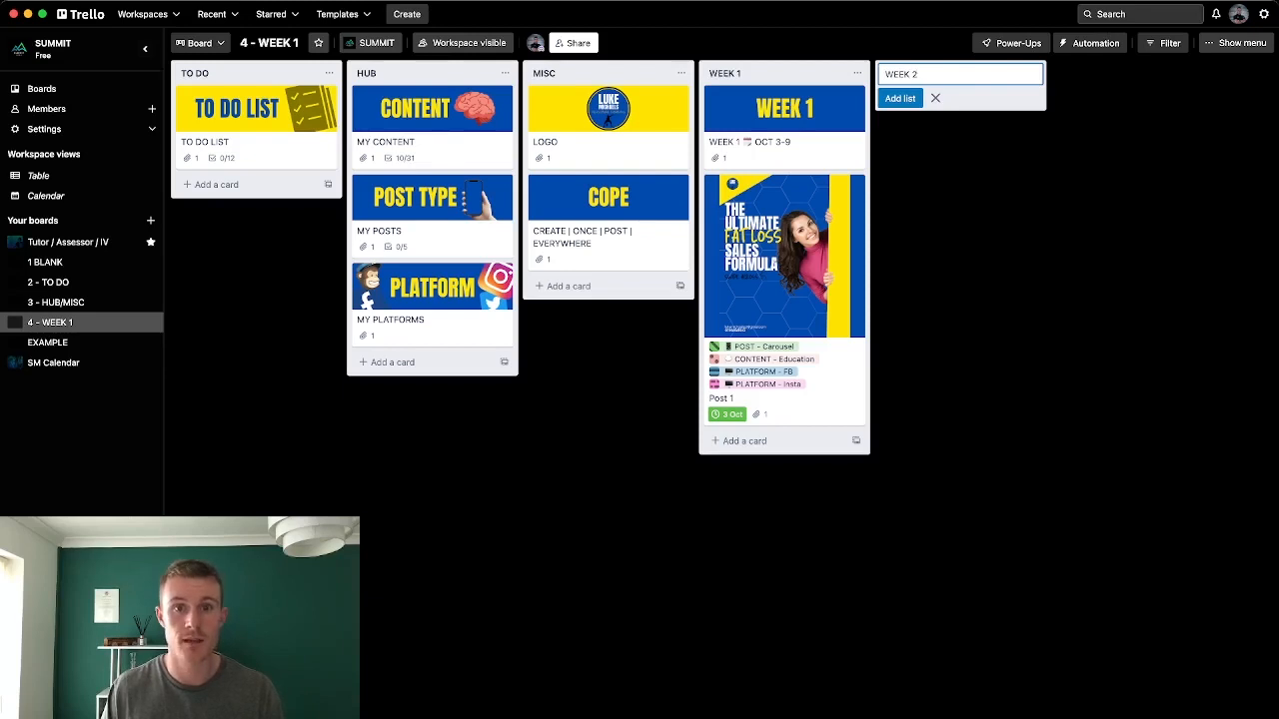
{"action": "key", "text": "Return"}
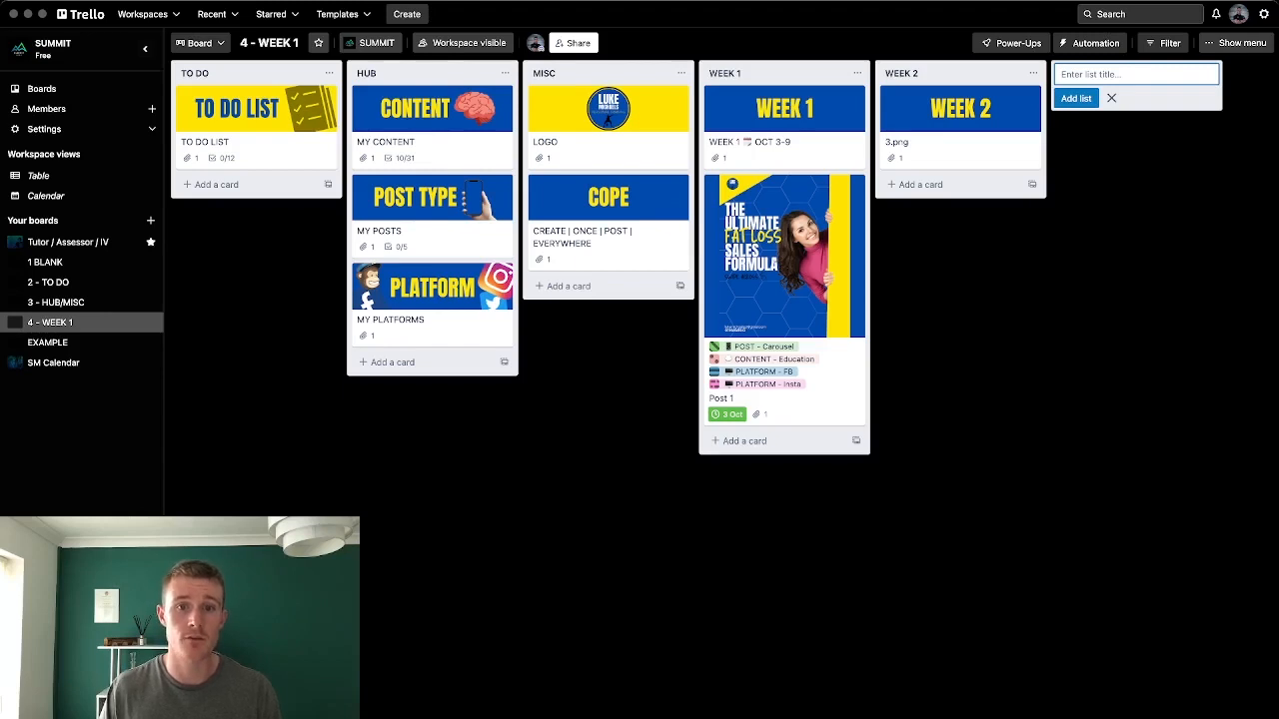
Save the description "WEEK 2 - OCT 10-16" on the 3.png card in the WEEK 2 list, and reopen the card to check it
{"action": "left_click", "coordinate": [960, 130]}
{"action": "left_click", "coordinate": [594, 254]}
{"action": "type", "text": "WEEK "}
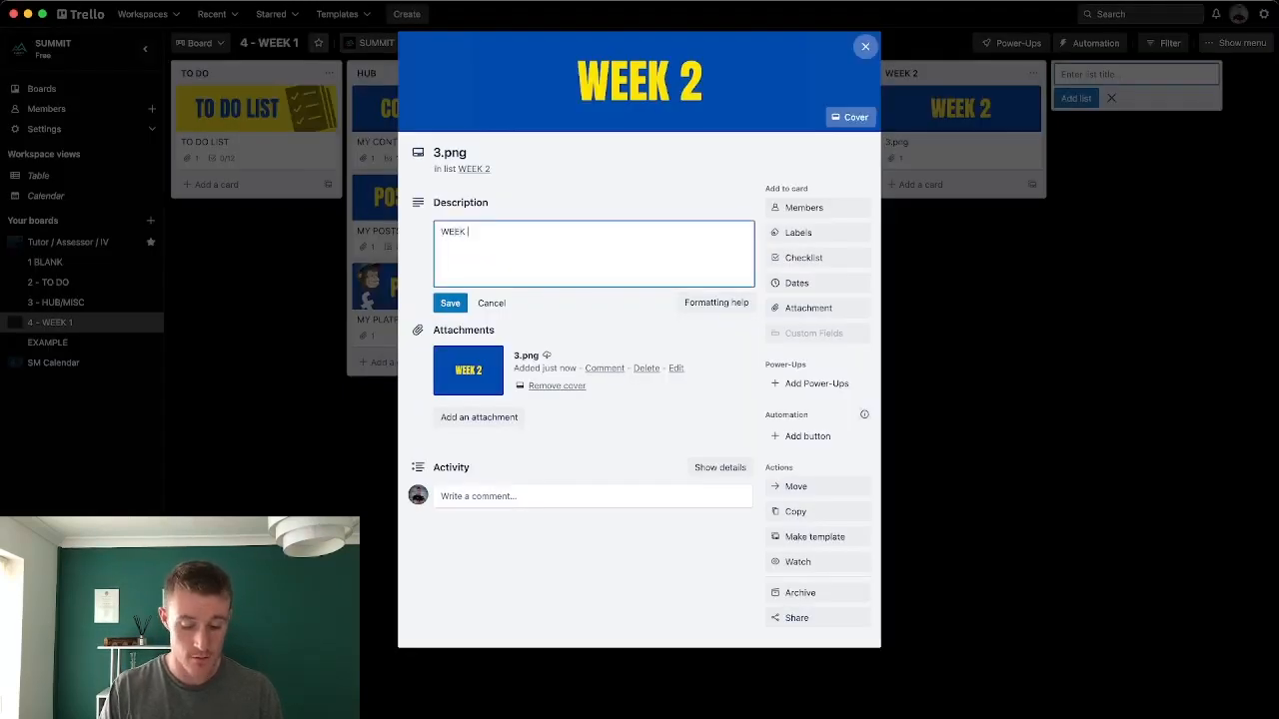
{"action": "type", "text": "2 -"}
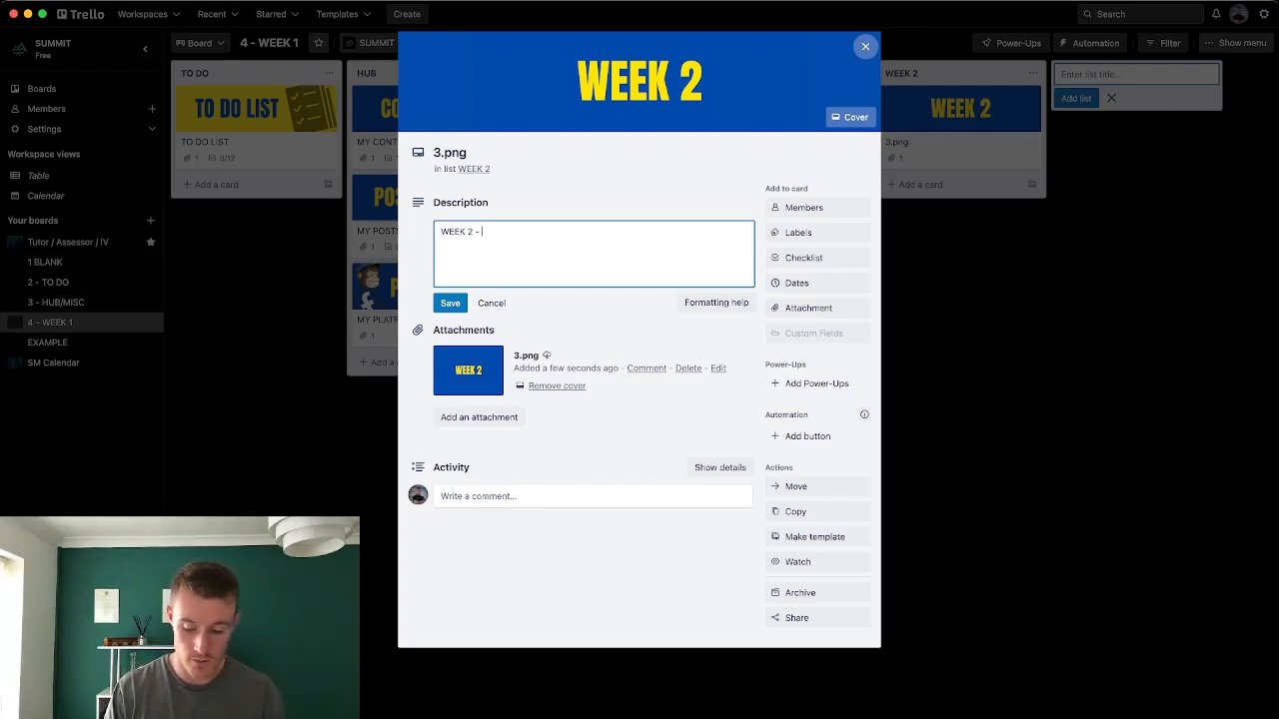
{"action": "type", "text": "OCT 1"}
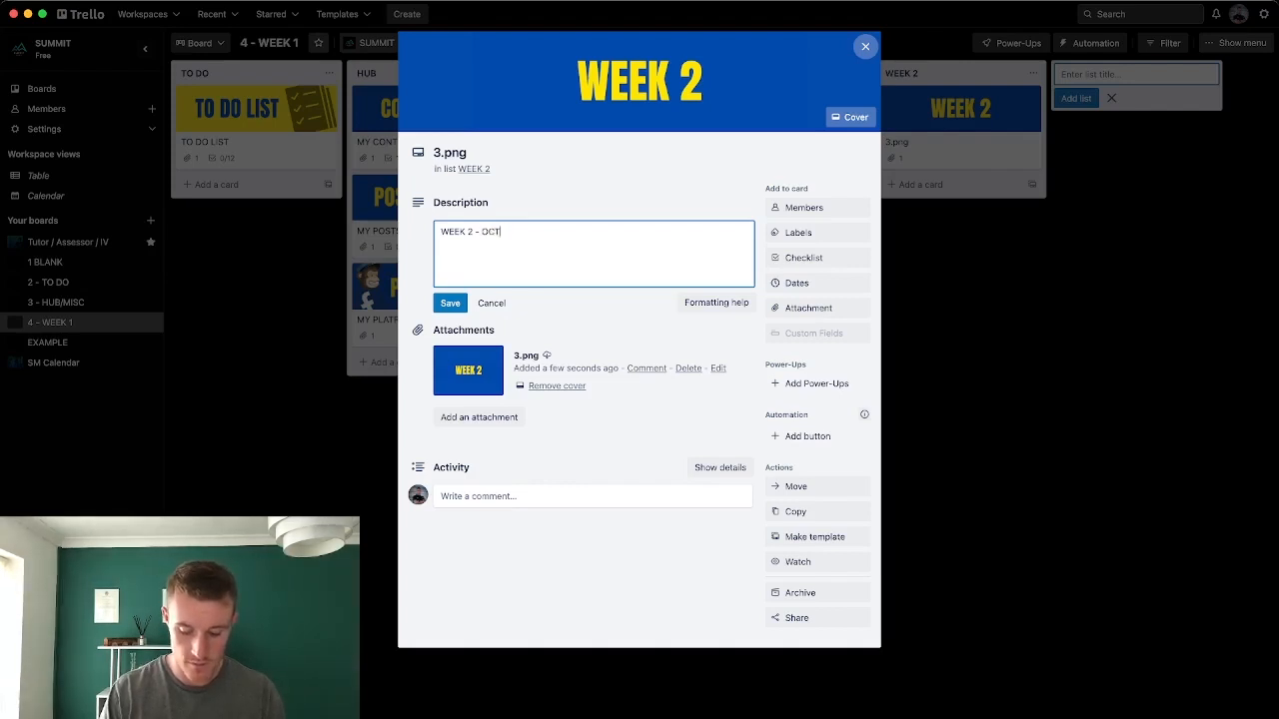
{"action": "type", "text": "0-16"}
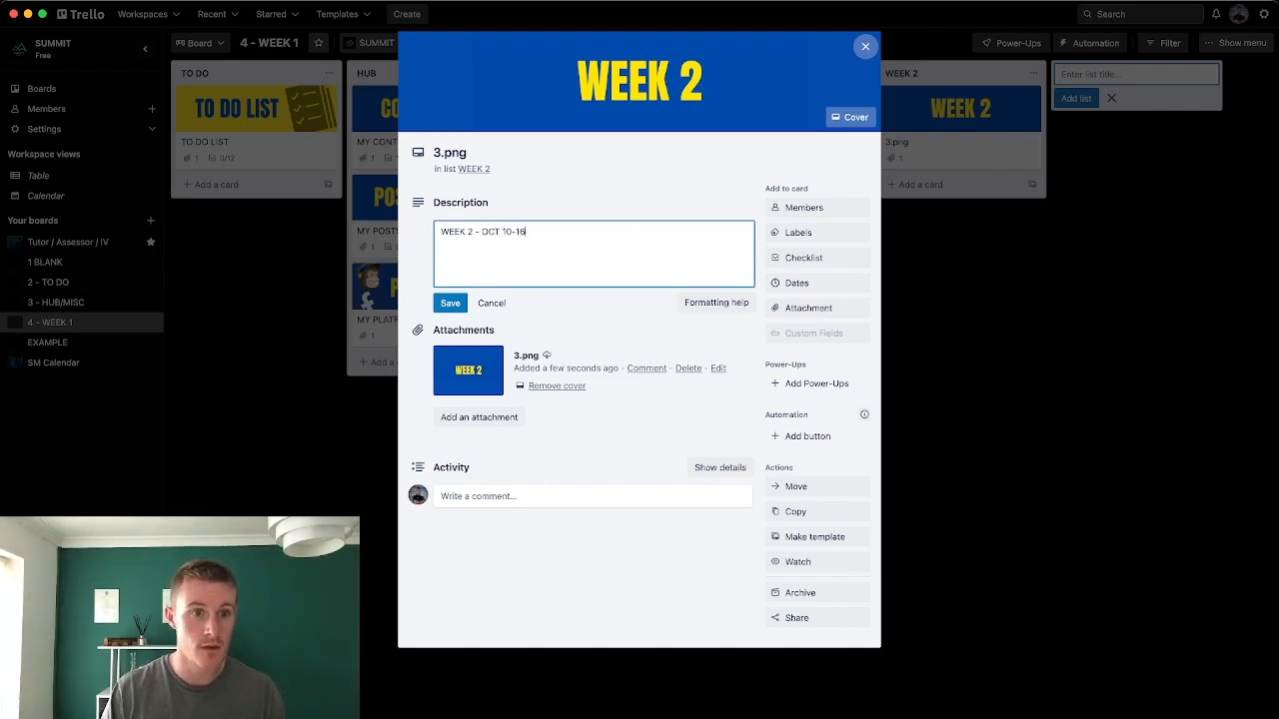
{"action": "key", "text": "Return"}
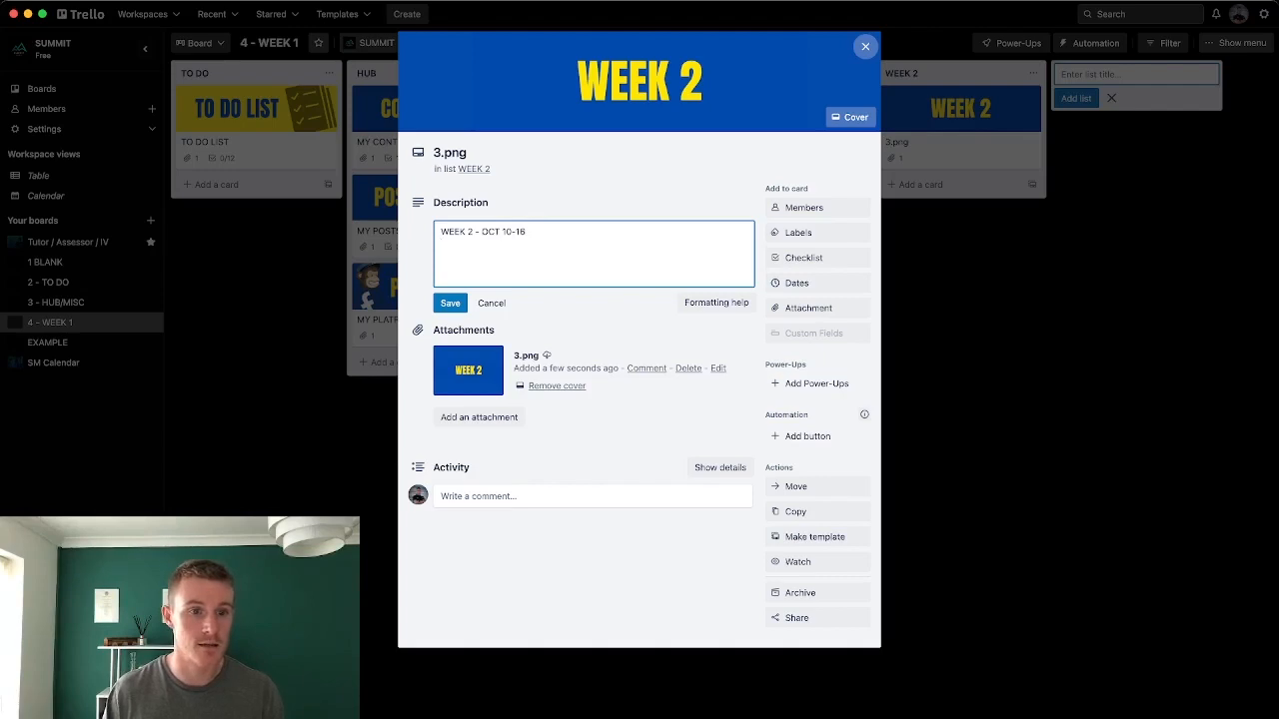
{"action": "left_click", "coordinate": [450, 304]}
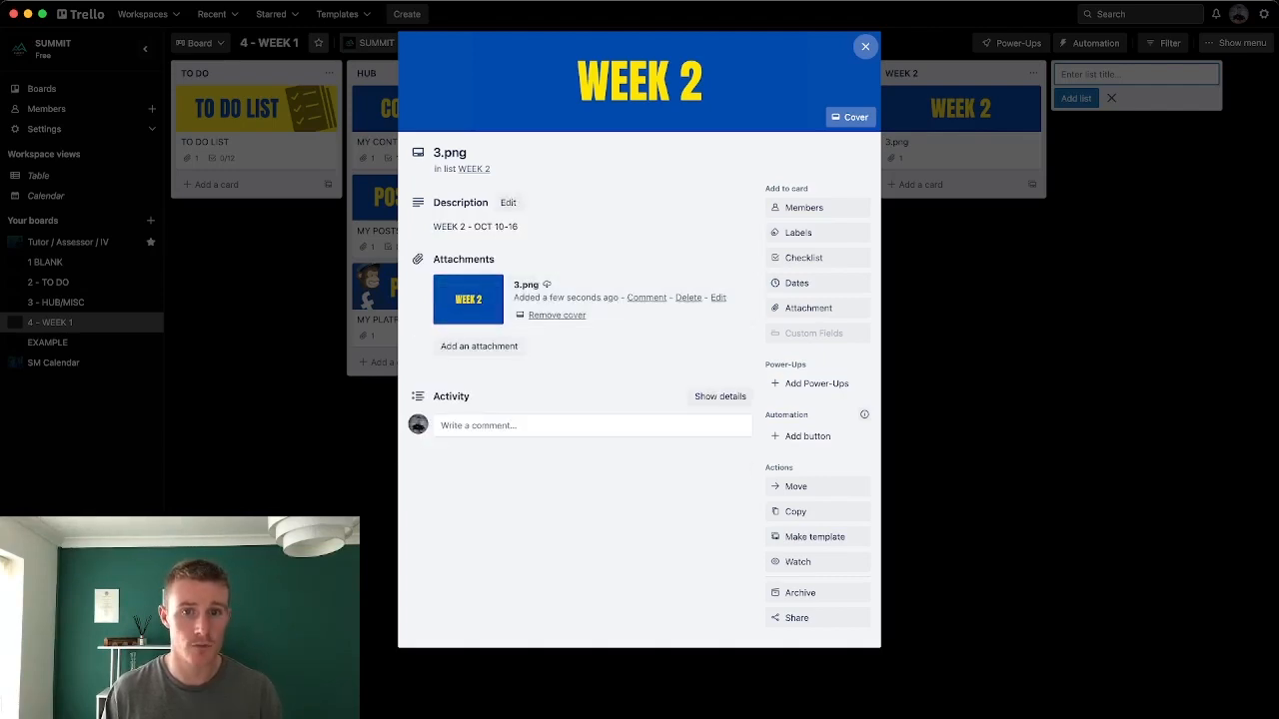
{"action": "left_click", "coordinate": [865, 47]}
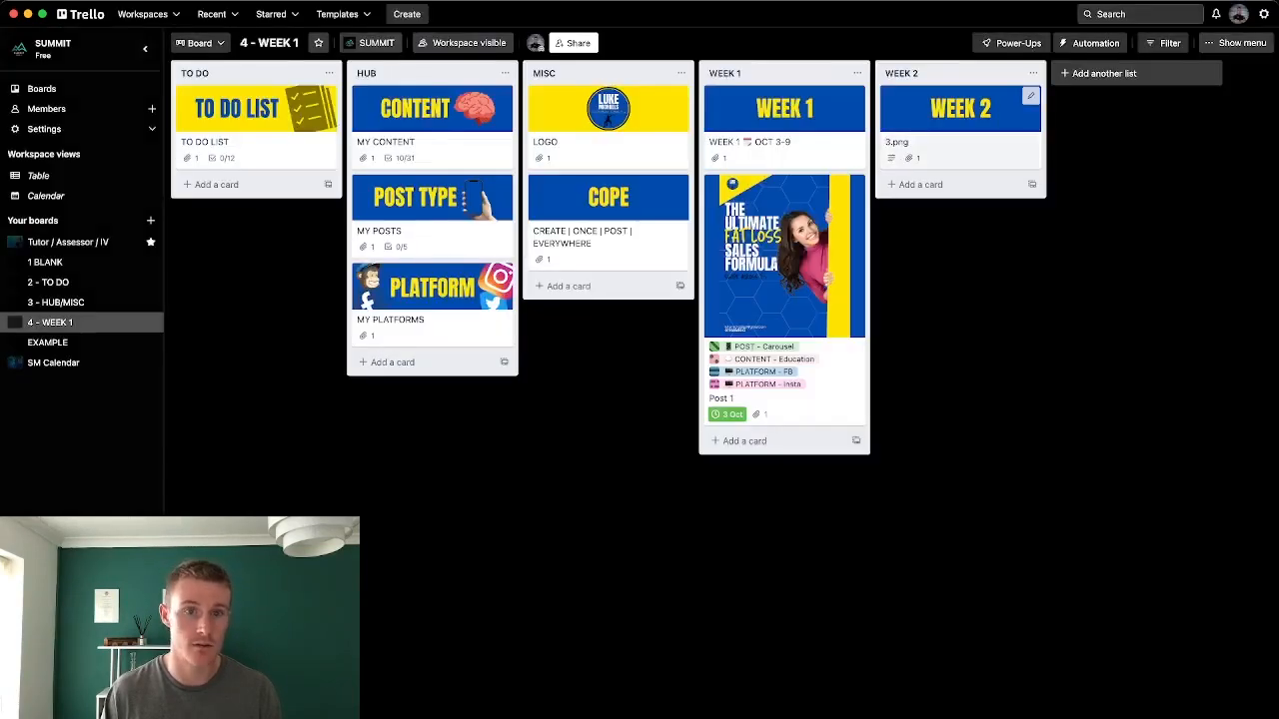
{"action": "left_click", "coordinate": [960, 125]}
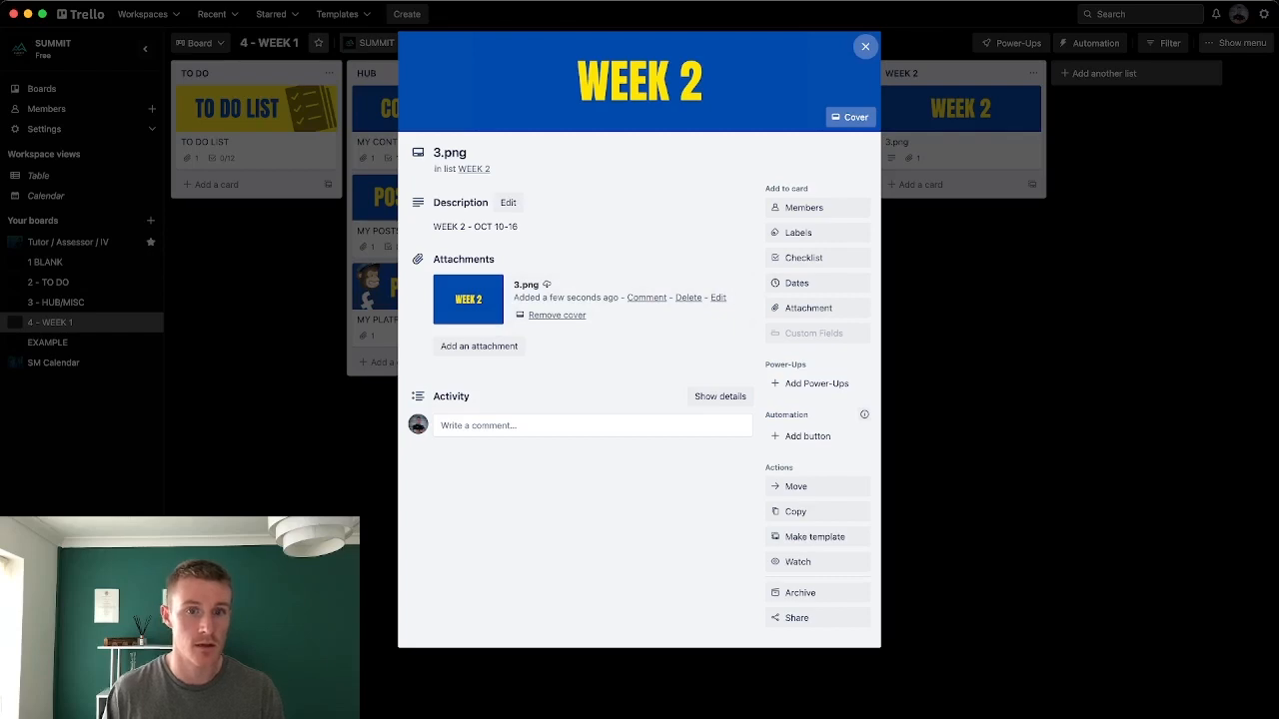
{"action": "left_click", "coordinate": [866, 47]}
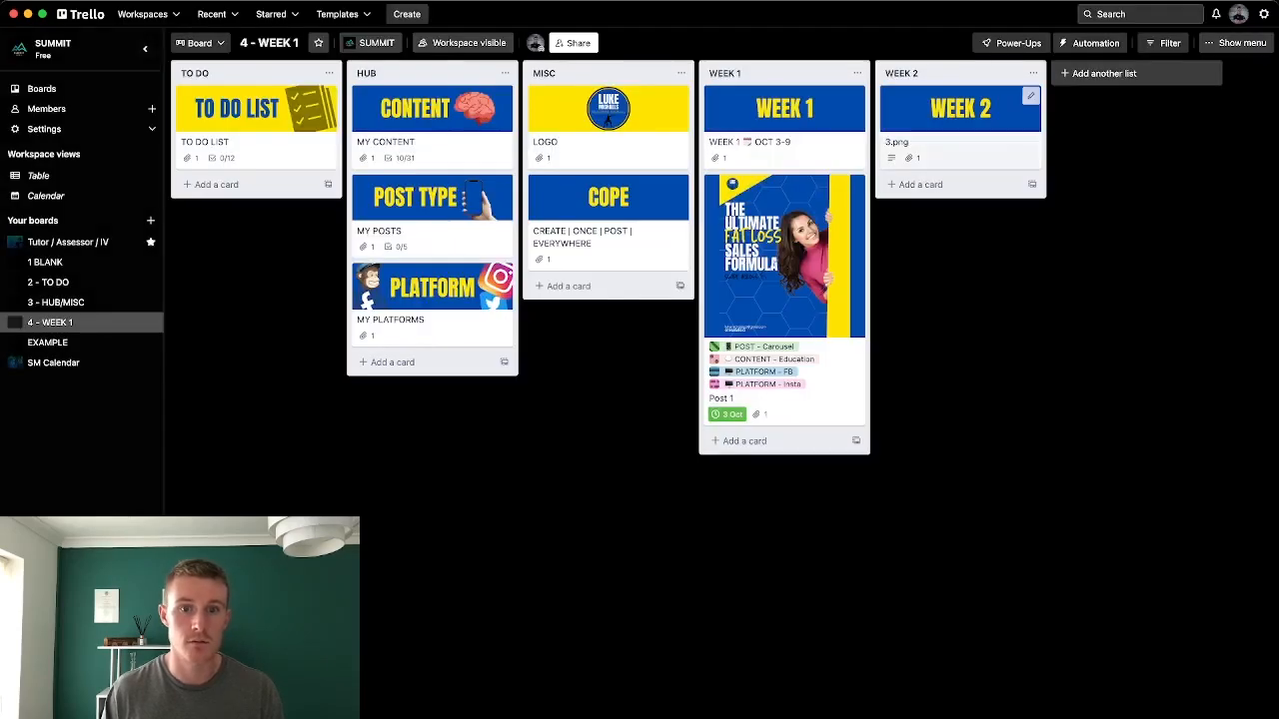
Rename the 3.png card in the WEEK 2 list to match its description, "WEEK 2 - OCT 10-16", and close the card
{"action": "left_click", "coordinate": [959, 120]}
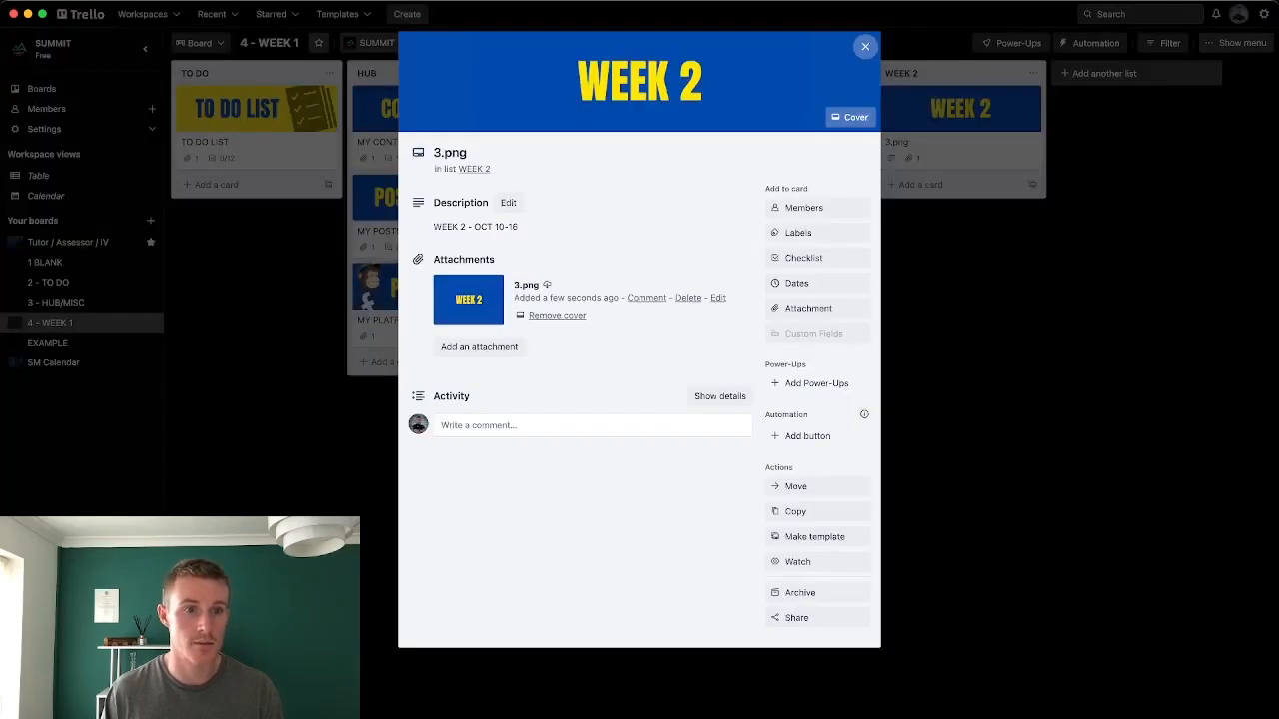
{"action": "left_click", "coordinate": [508, 203]}
{"action": "key", "text": "super+c"}
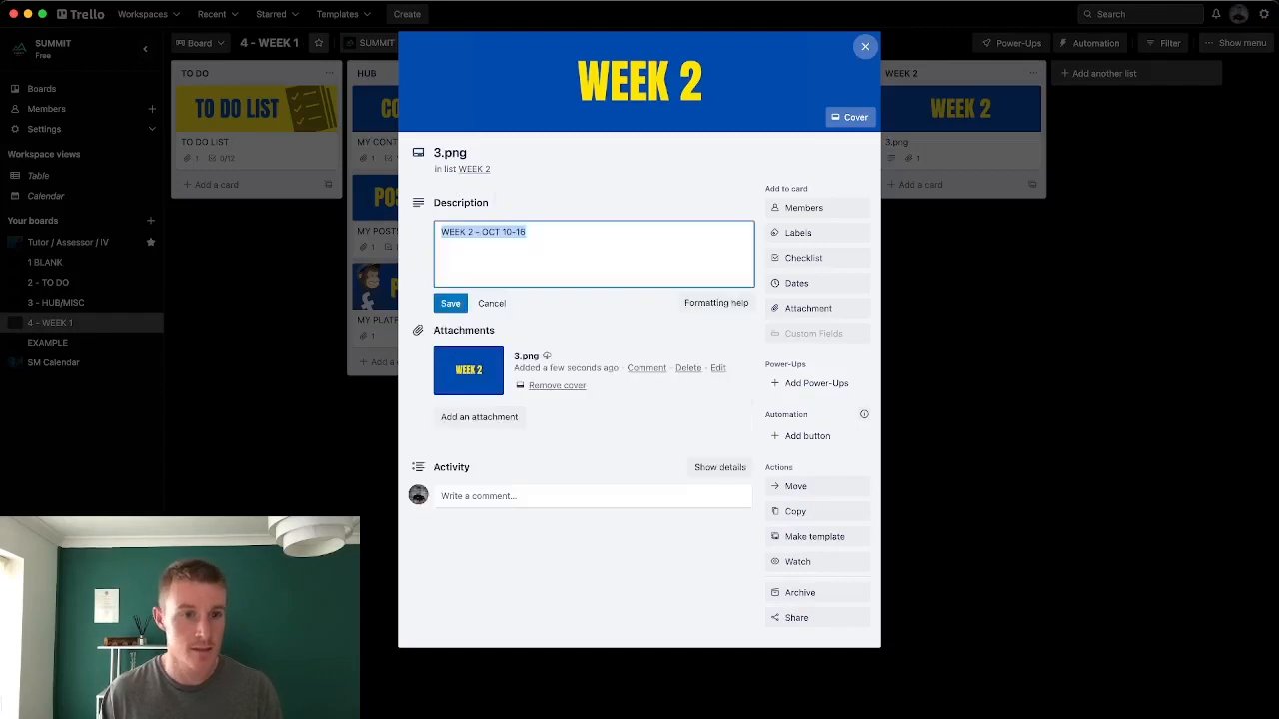
{"action": "left_click", "coordinate": [466, 153]}
{"action": "key", "text": "super+a"}
{"action": "key", "text": "super+v"}
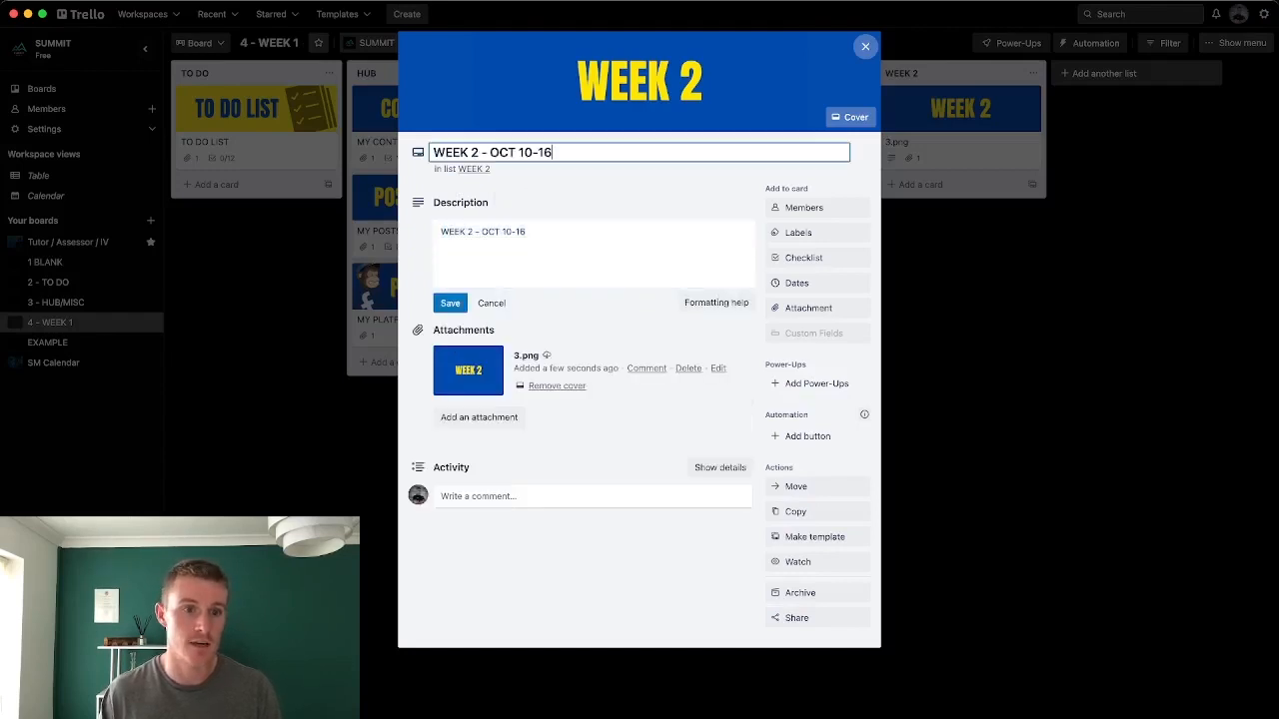
{"action": "key", "text": "Return"}
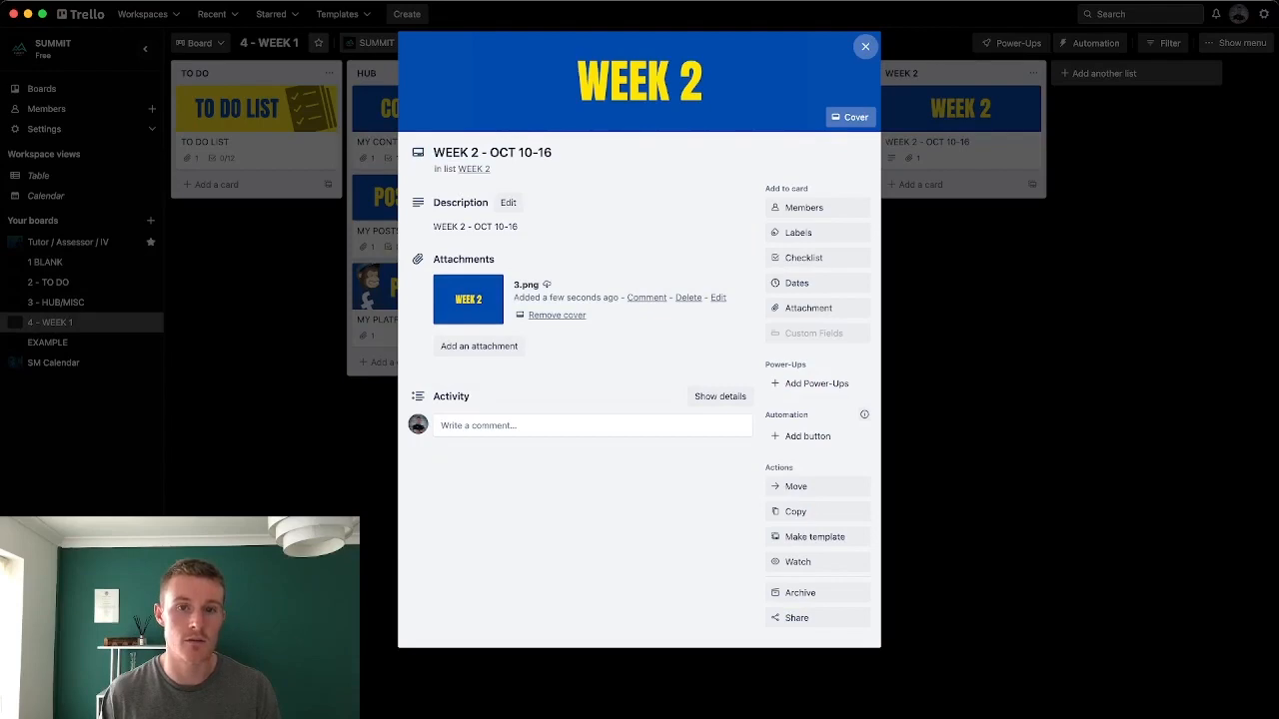
{"action": "key", "text": "Escape"}
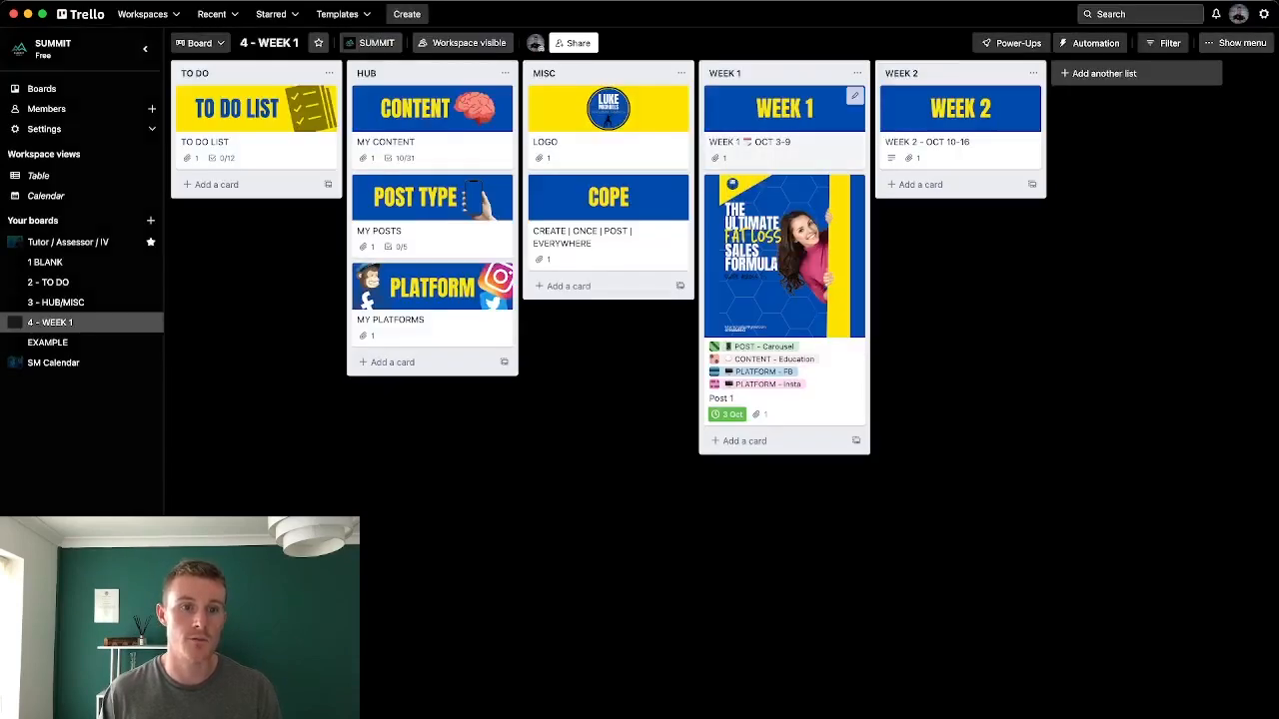
Replace the hyphen after "WEEK 2" in the WEEK 2 card's title with the calendar emoji copied from the WEEK 1 card's title
{"action": "left_click", "coordinate": [785, 110]}
{"action": "double_click", "coordinate": [488, 152]}
{"action": "key", "text": "super+c"}
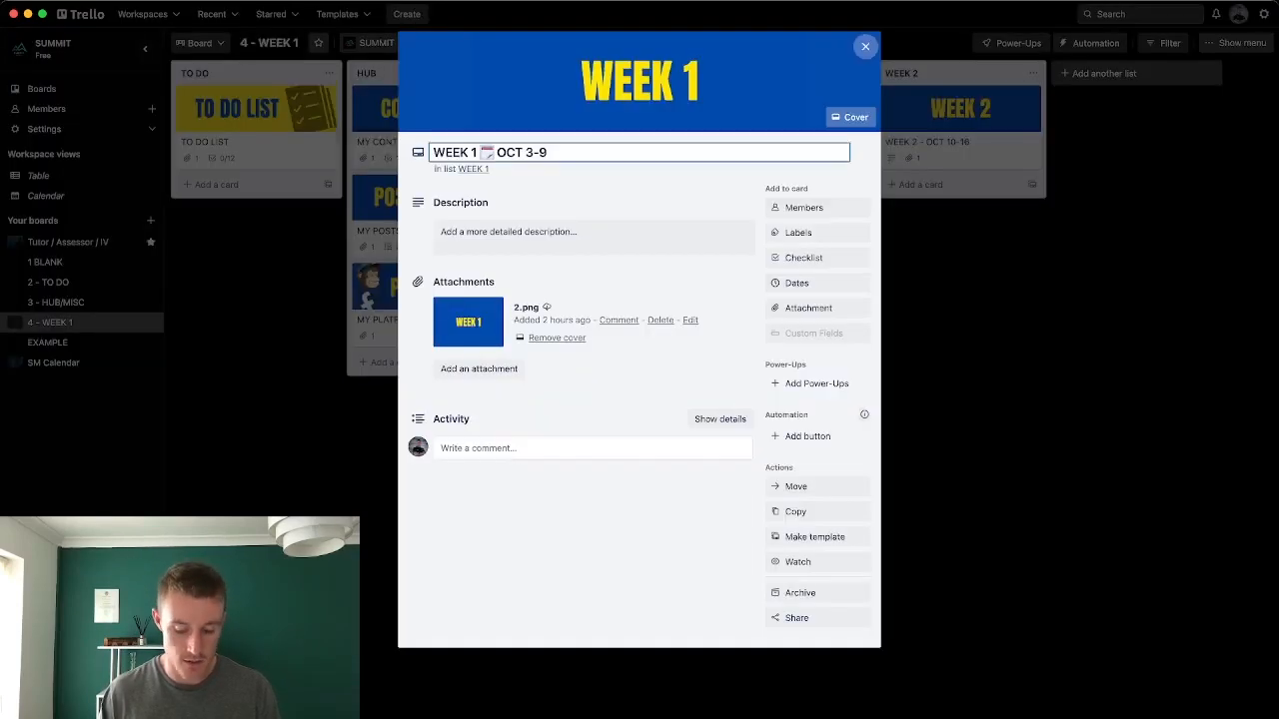
{"action": "left_click", "coordinate": [964, 115]}
{"action": "left_click", "coordinate": [965, 115]}
{"action": "left_click", "coordinate": [481, 152]}
{"action": "key", "text": "super+v"}
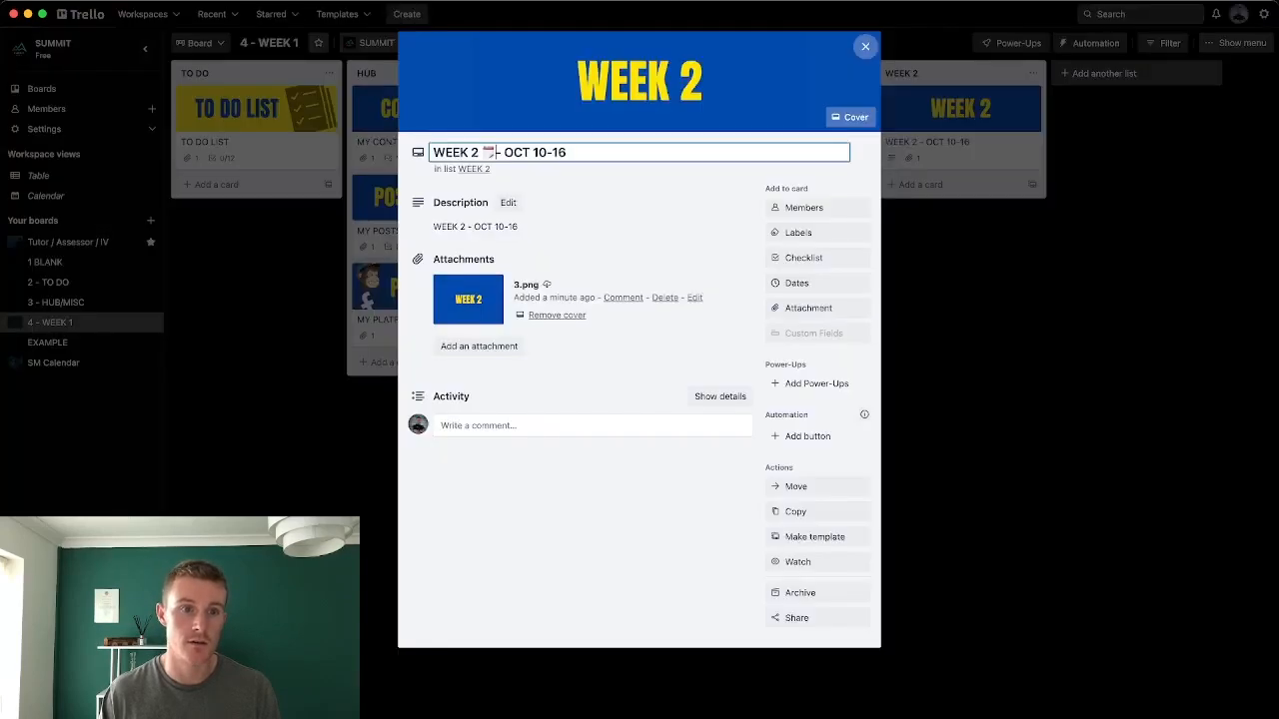
{"action": "key", "text": "Delete"}
{"action": "key", "text": "Delete"}
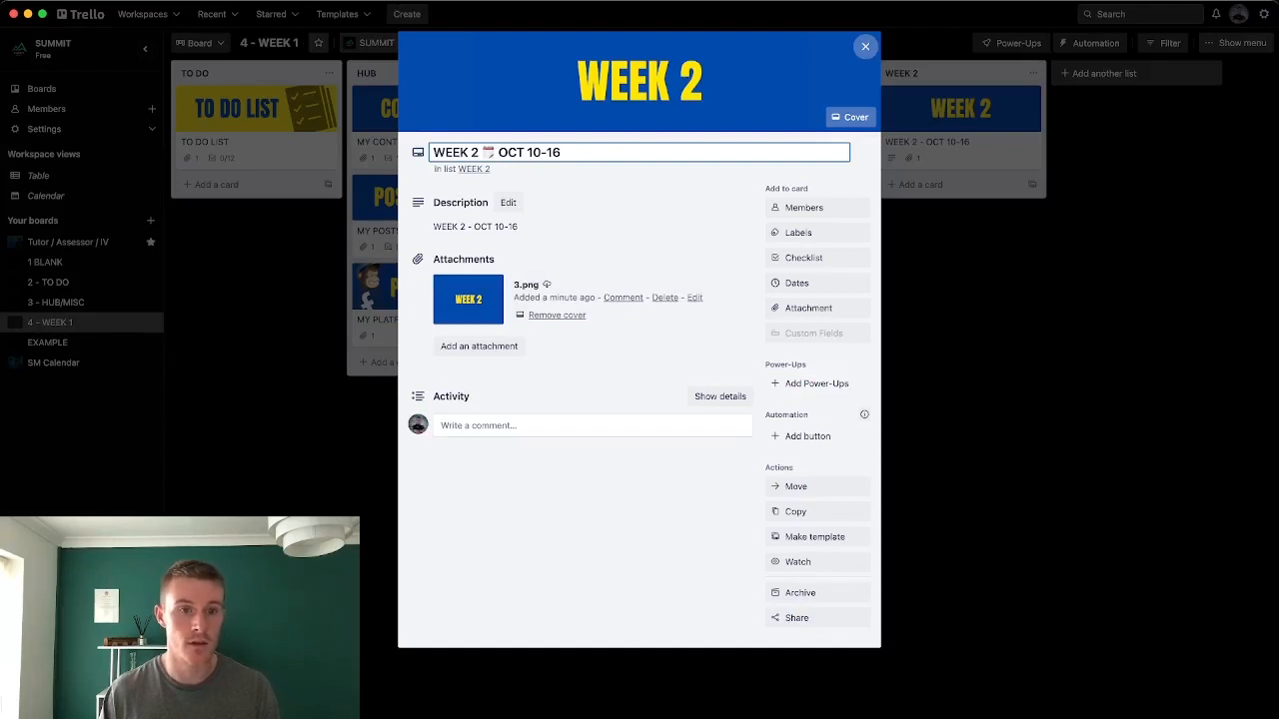
{"action": "key", "text": "Return"}
{"action": "key", "text": "Escape"}
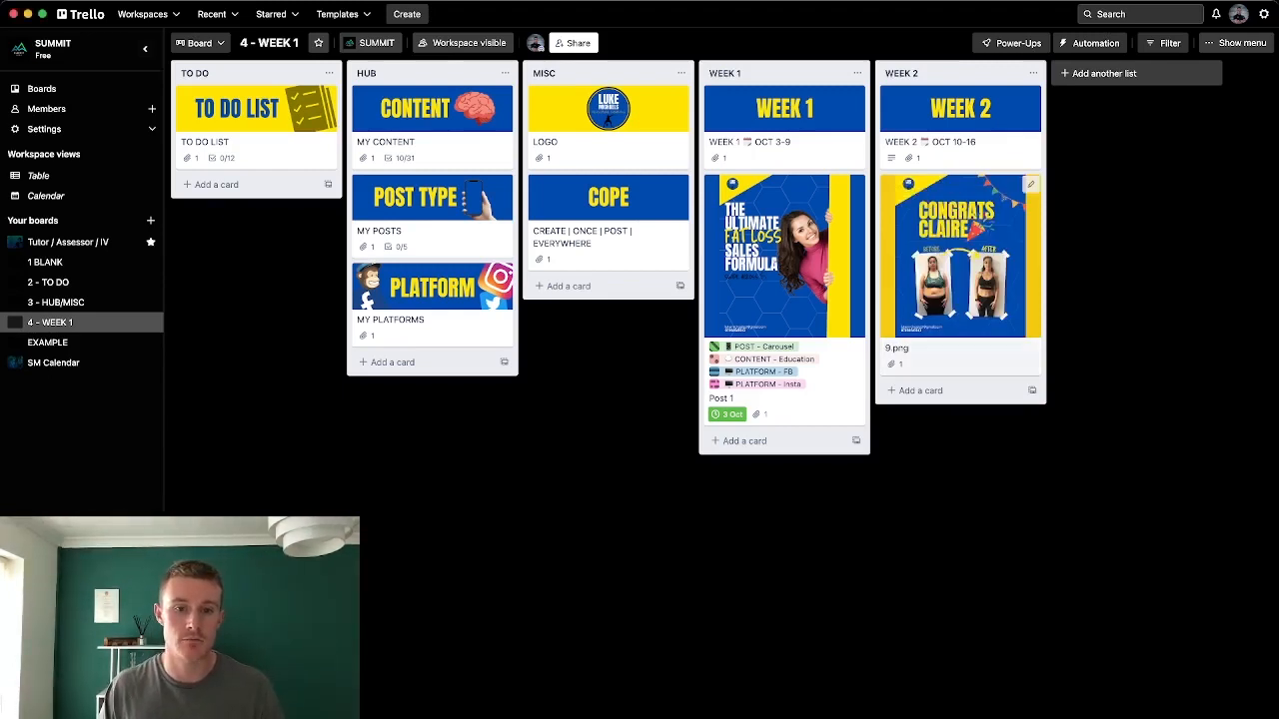
Rename the 9.png card in the WEEK 2 list as "Post 4" and close the card
{"action": "left_click", "coordinate": [959, 260]}
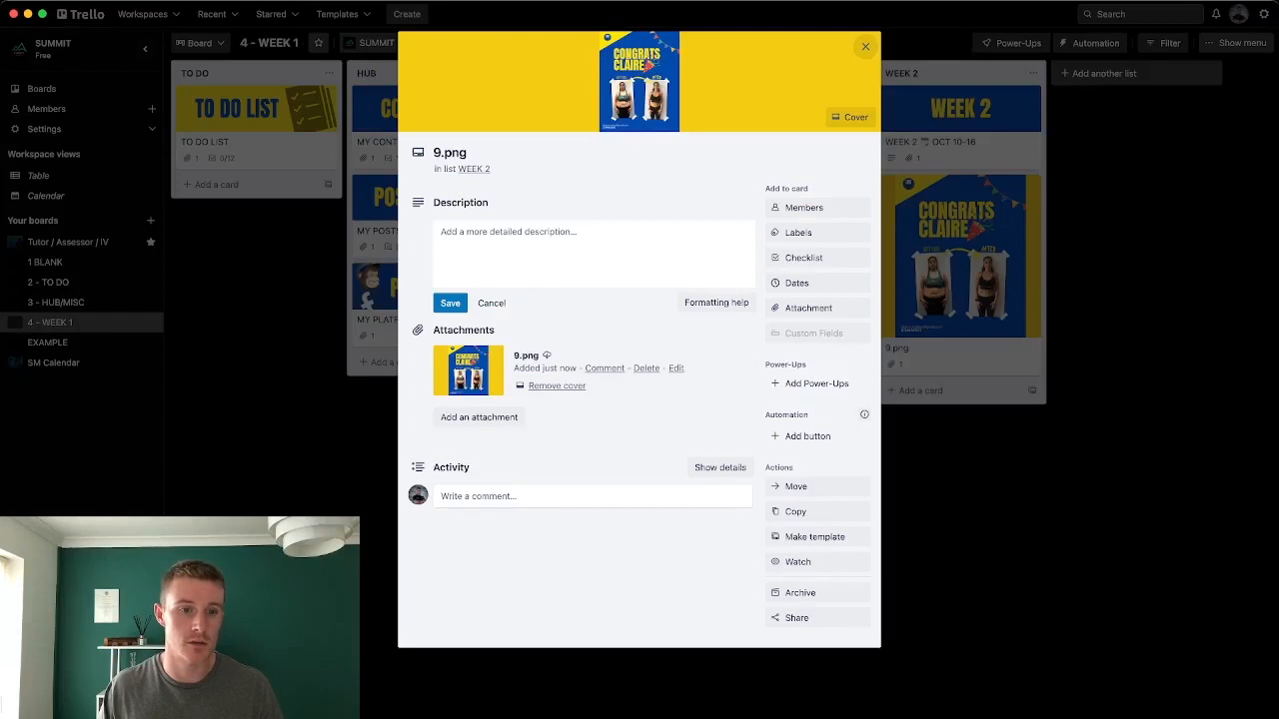
{"action": "left_click", "coordinate": [484, 153]}
{"action": "key", "text": "BackSpace"}
{"action": "key", "text": "BackSpace"}
{"action": "key", "text": "BackSpace"}
{"action": "key", "text": "BackSpace"}
{"action": "key", "text": "BackSpace"}
{"action": "type", "text": "P"}
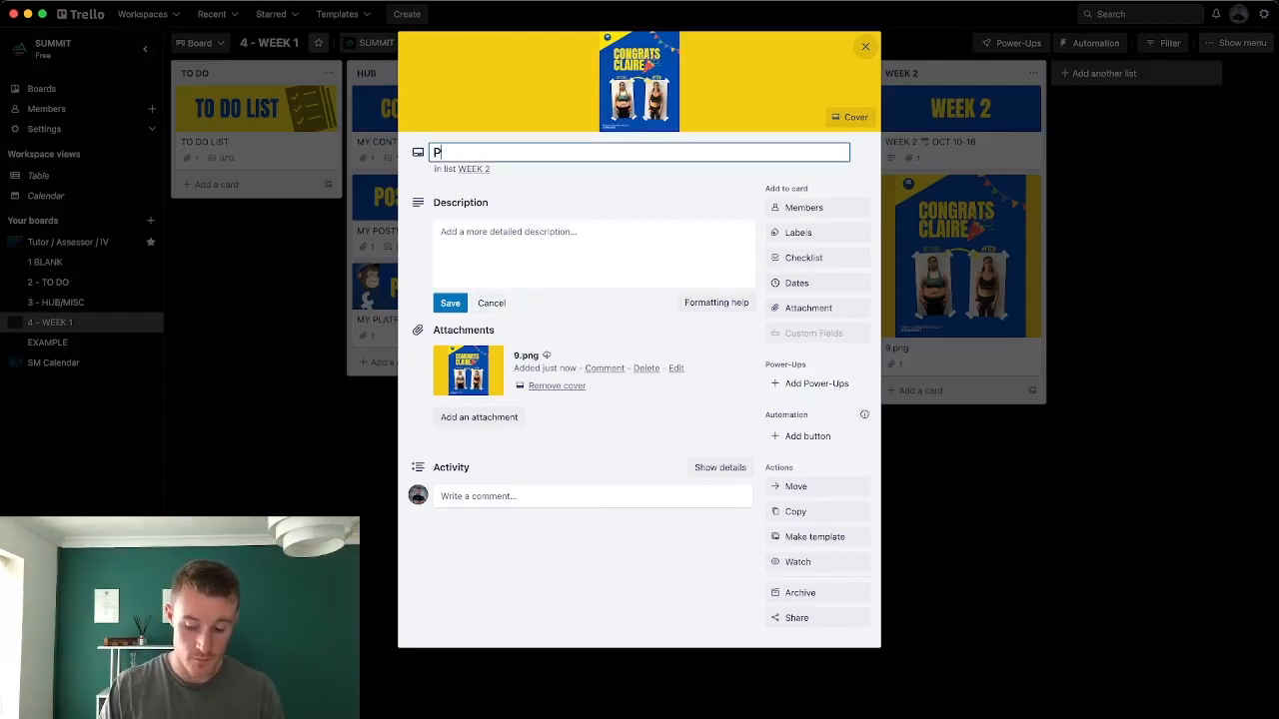
{"action": "type", "text": "ost 4"}
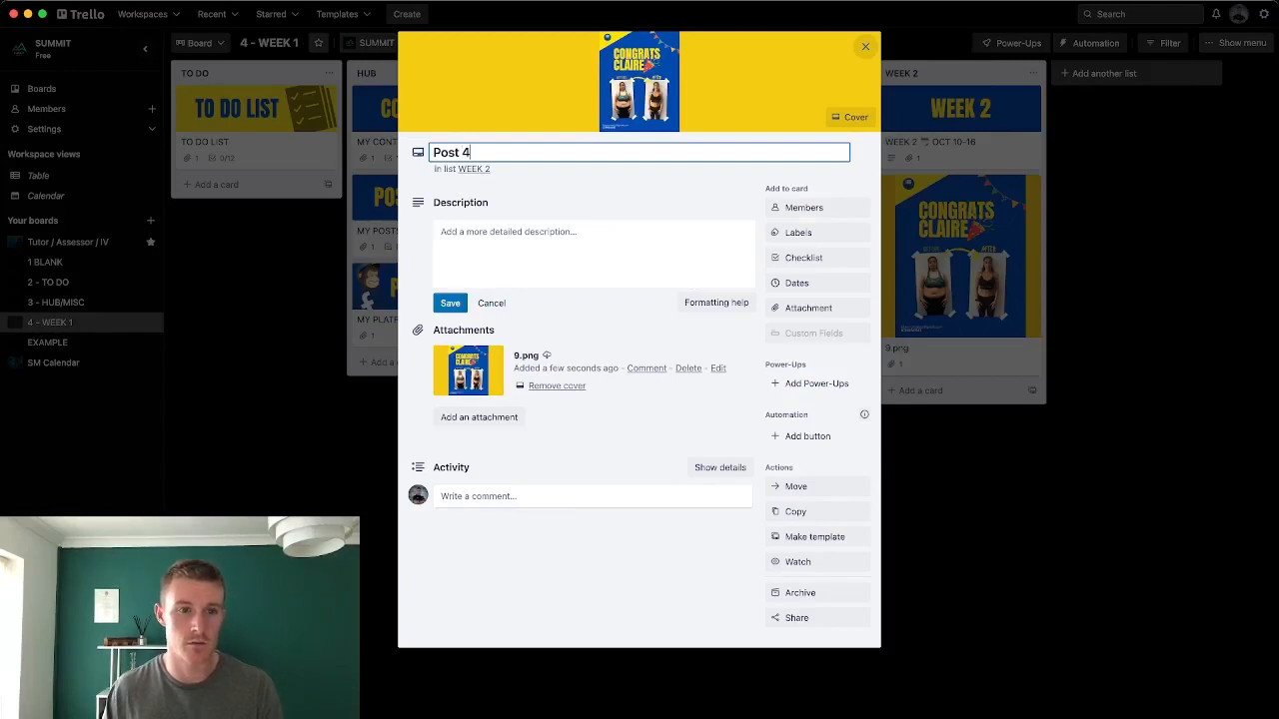
{"action": "key", "text": "Return"}
{"action": "key", "text": "Escape"}
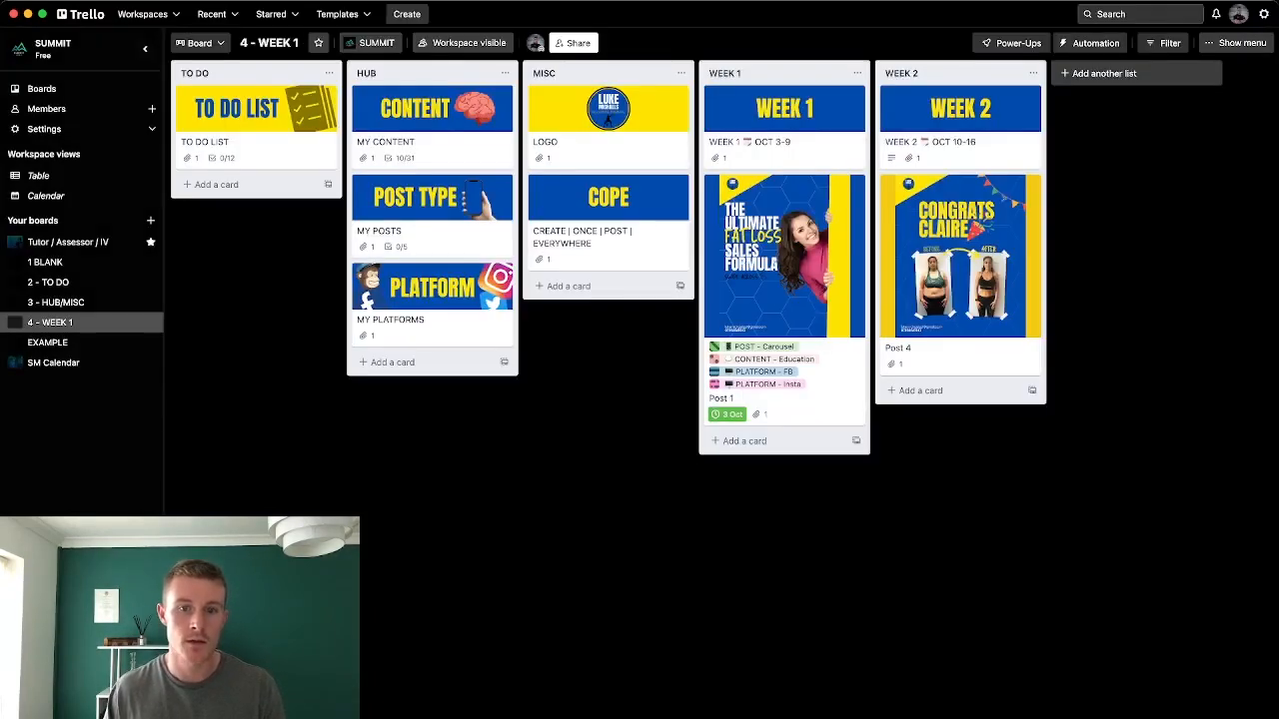
Apply the labels POST - Single post, CONTENT - Testimonial, PLATFORM - FB and PLATFORM - Insta to the Post 4 card, and close it
{"action": "left_click", "coordinate": [959, 290]}
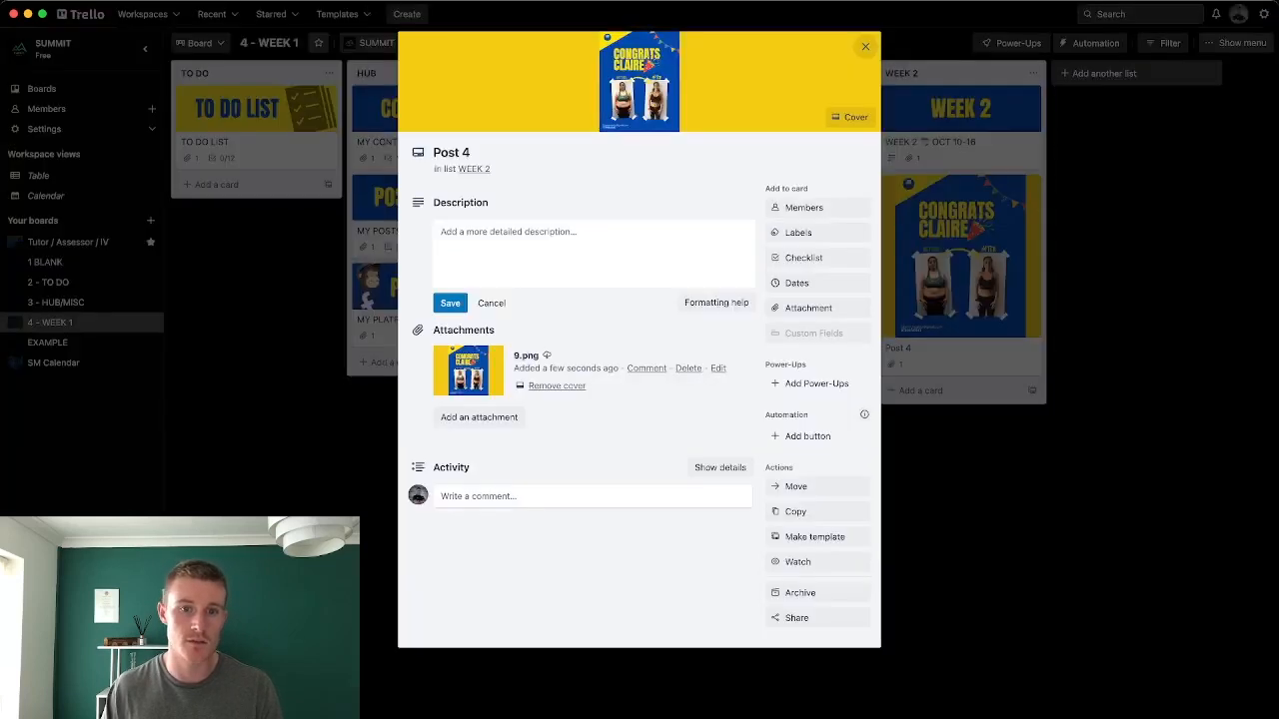
{"action": "left_click", "coordinate": [798, 231]}
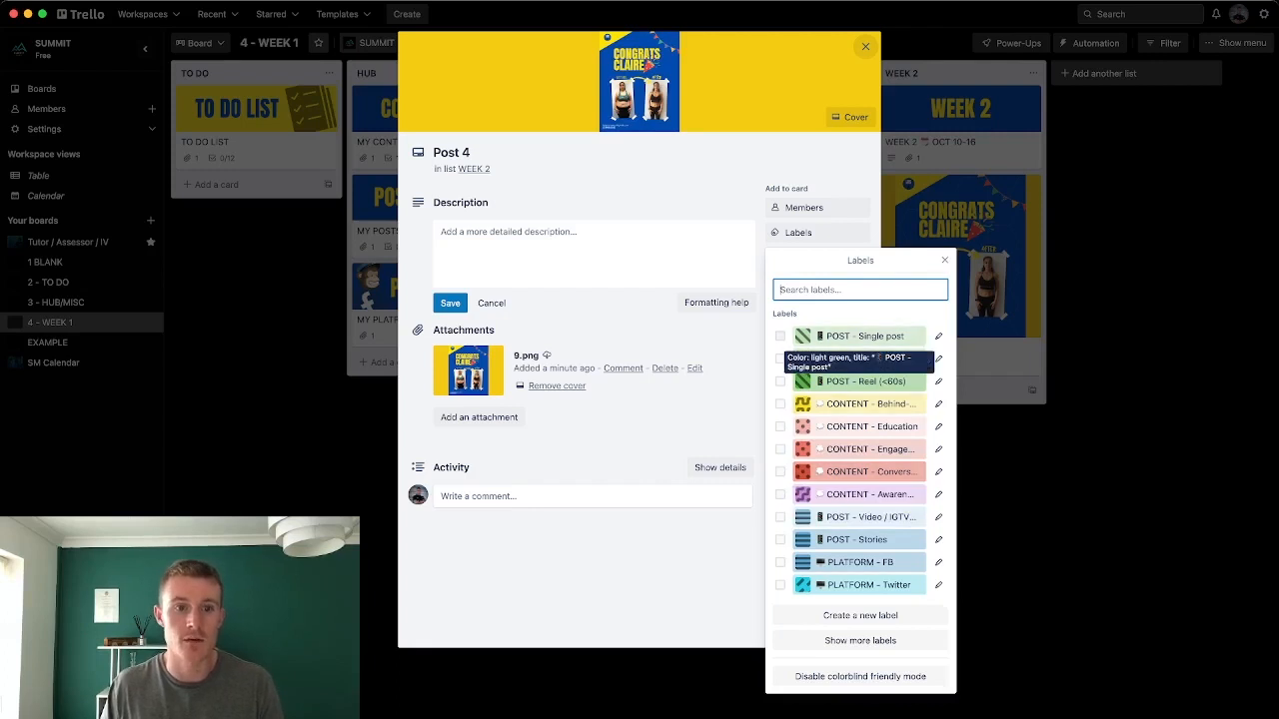
{"action": "left_click", "coordinate": [858, 337]}
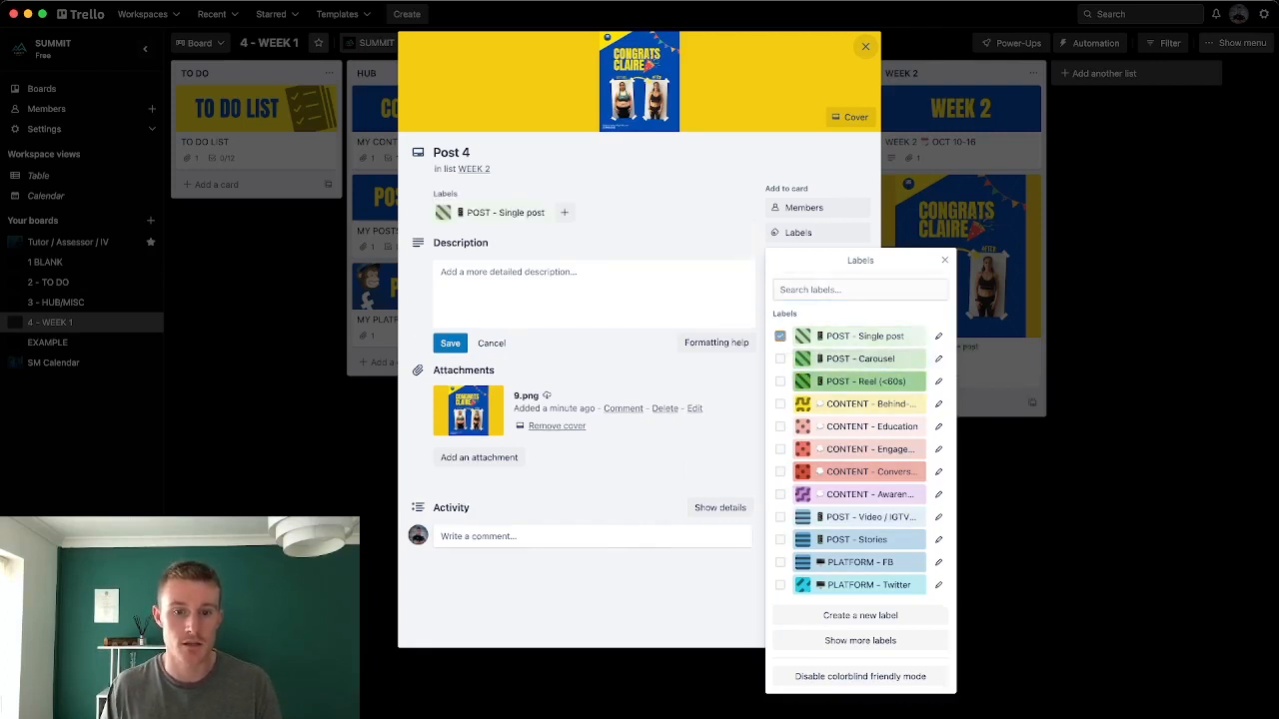
{"action": "left_click", "coordinate": [860, 640]}
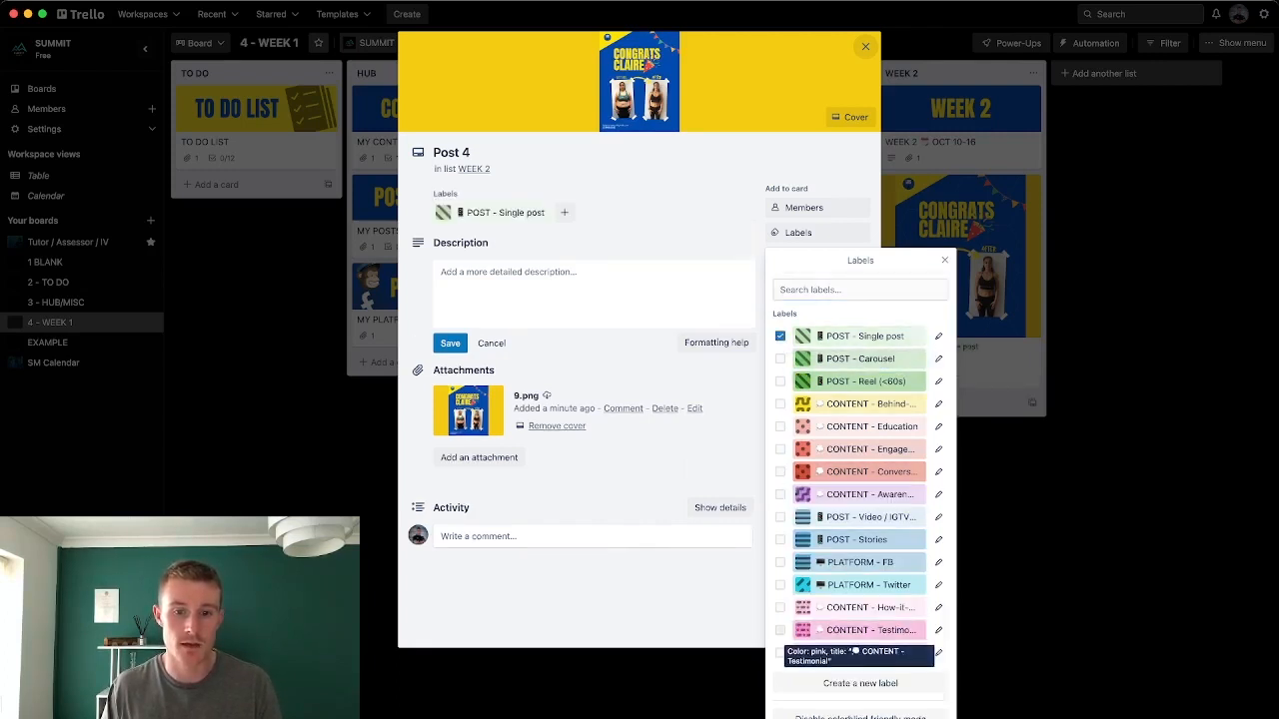
{"action": "left_click", "coordinate": [865, 630]}
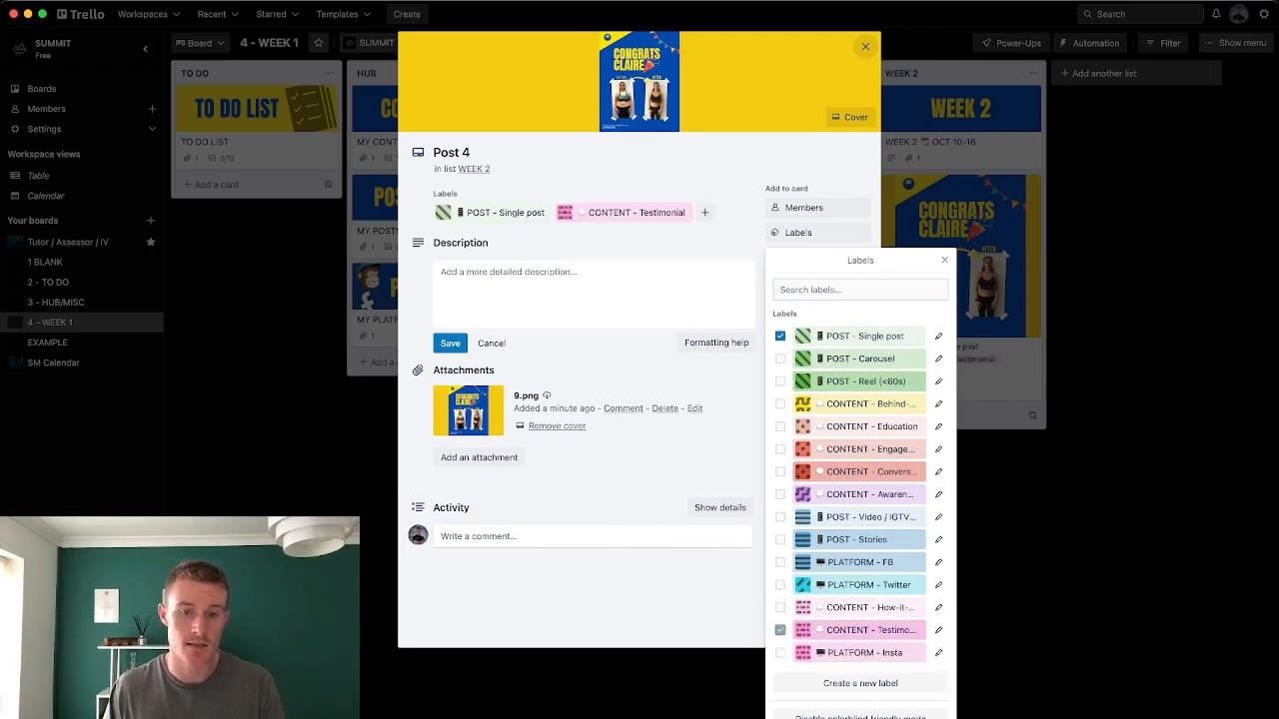
{"action": "left_click", "coordinate": [859, 563]}
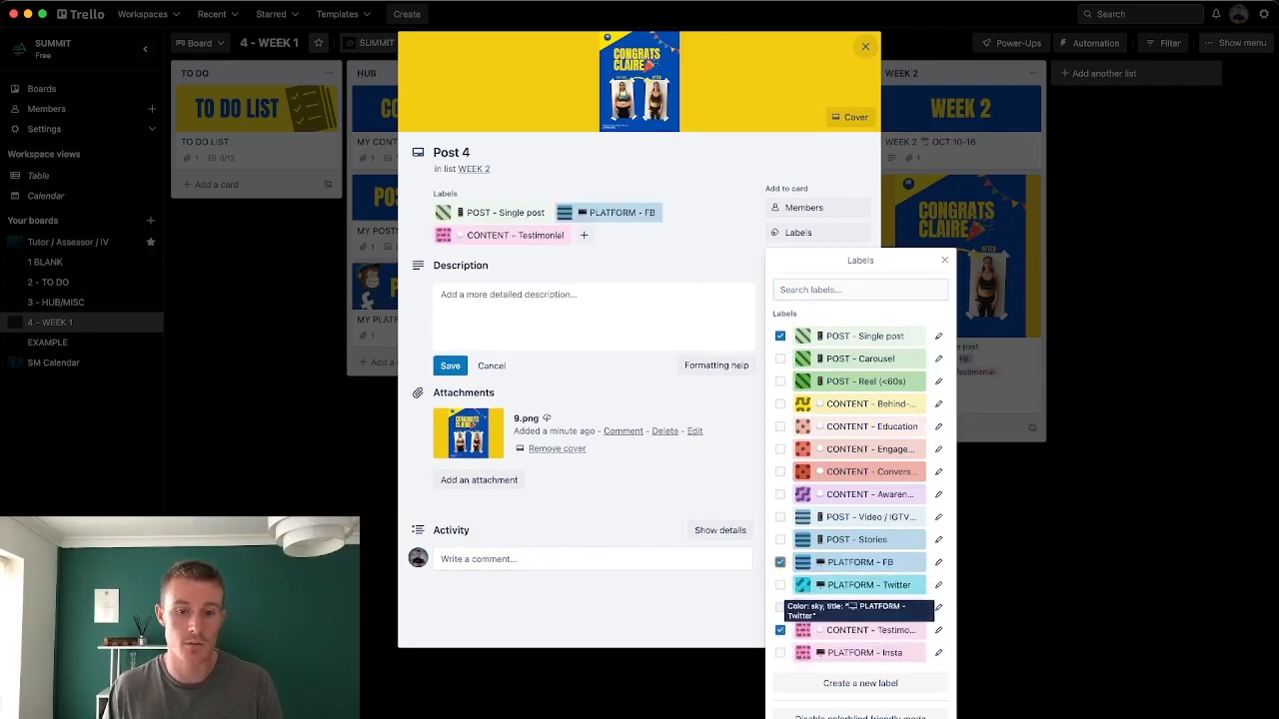
{"action": "left_click", "coordinate": [861, 652]}
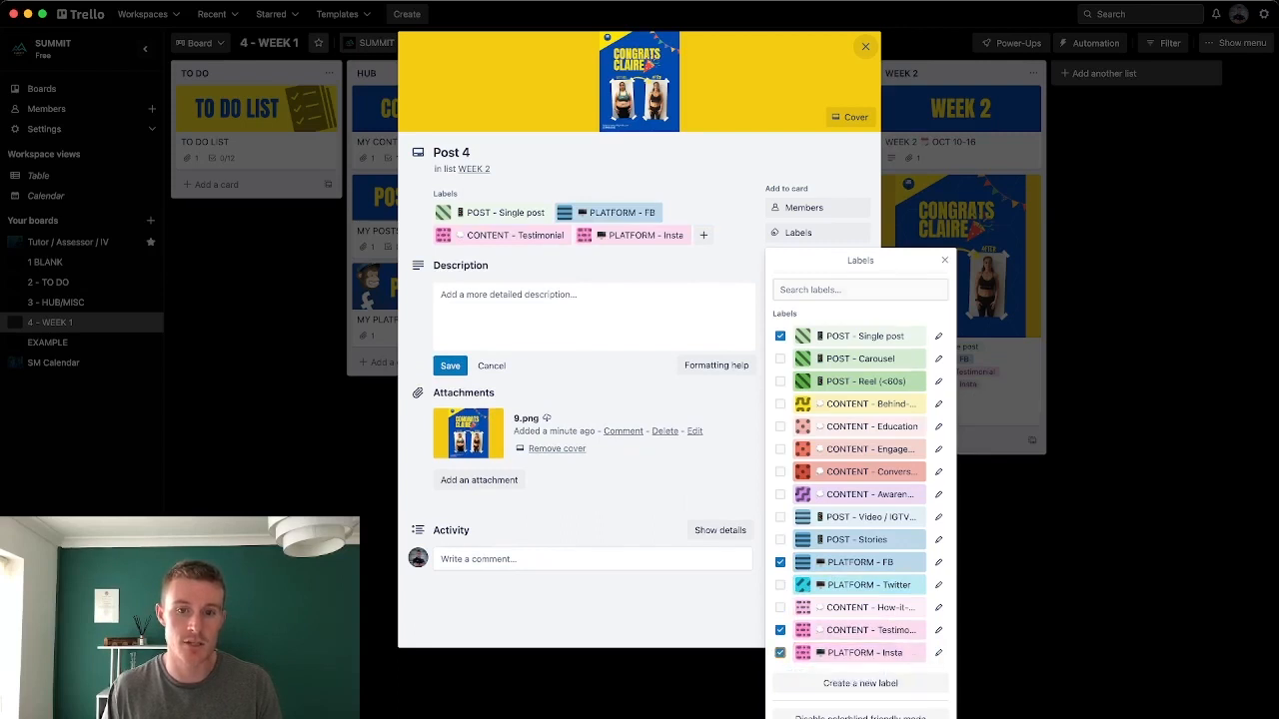
{"action": "left_click", "coordinate": [944, 260]}
{"action": "key", "text": "Escape"}
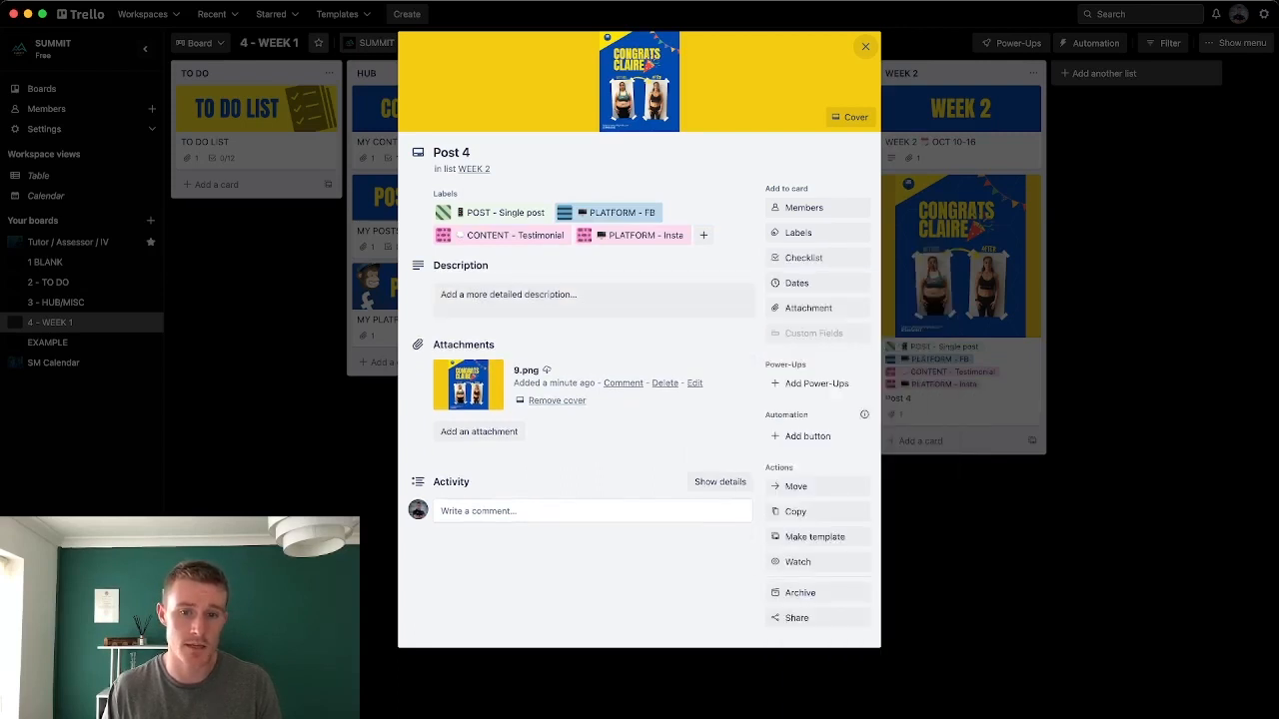
{"action": "key", "text": "Escape"}
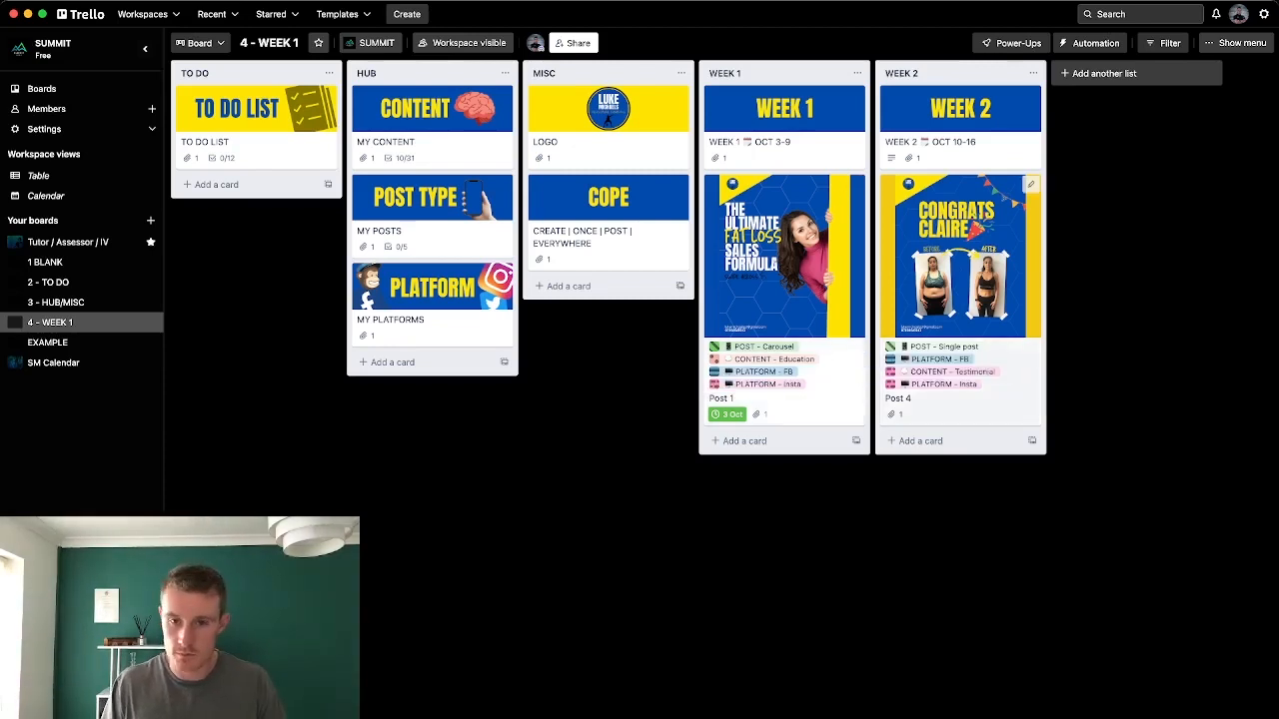
Create a black label titled "New labal" from the Post 4 card
{"action": "left_click", "coordinate": [959, 260]}
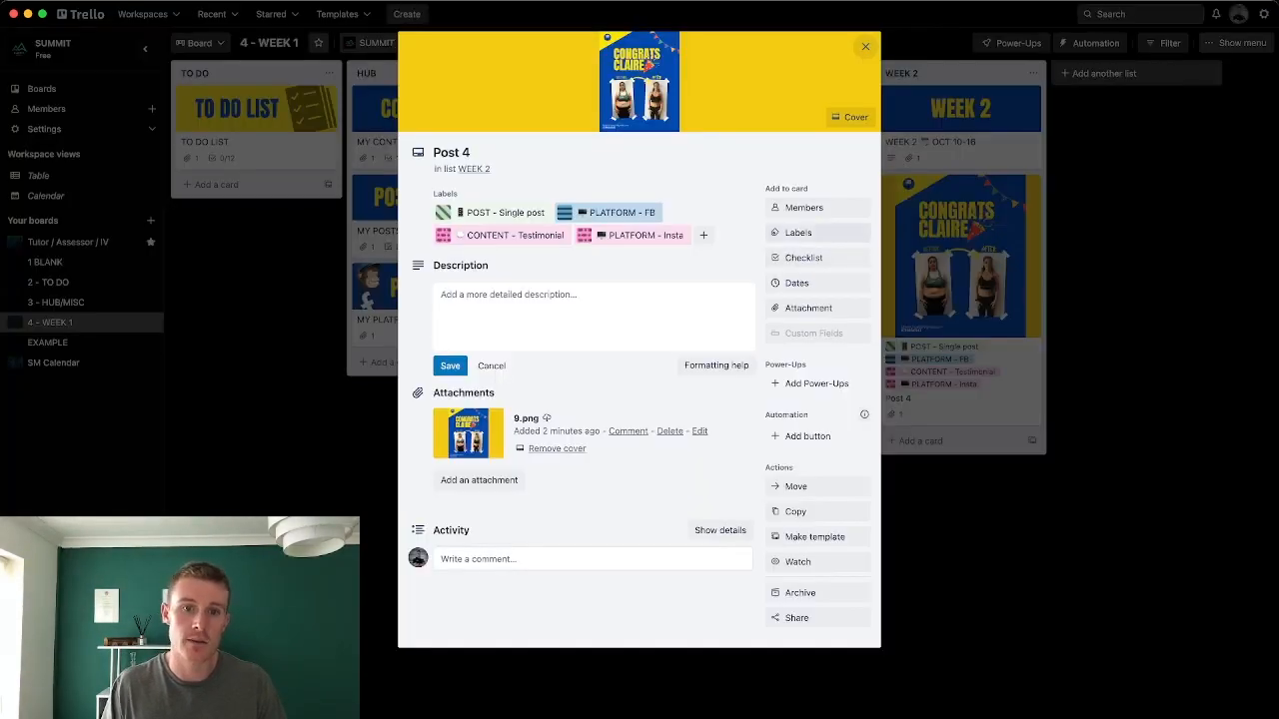
{"action": "left_click", "coordinate": [798, 232]}
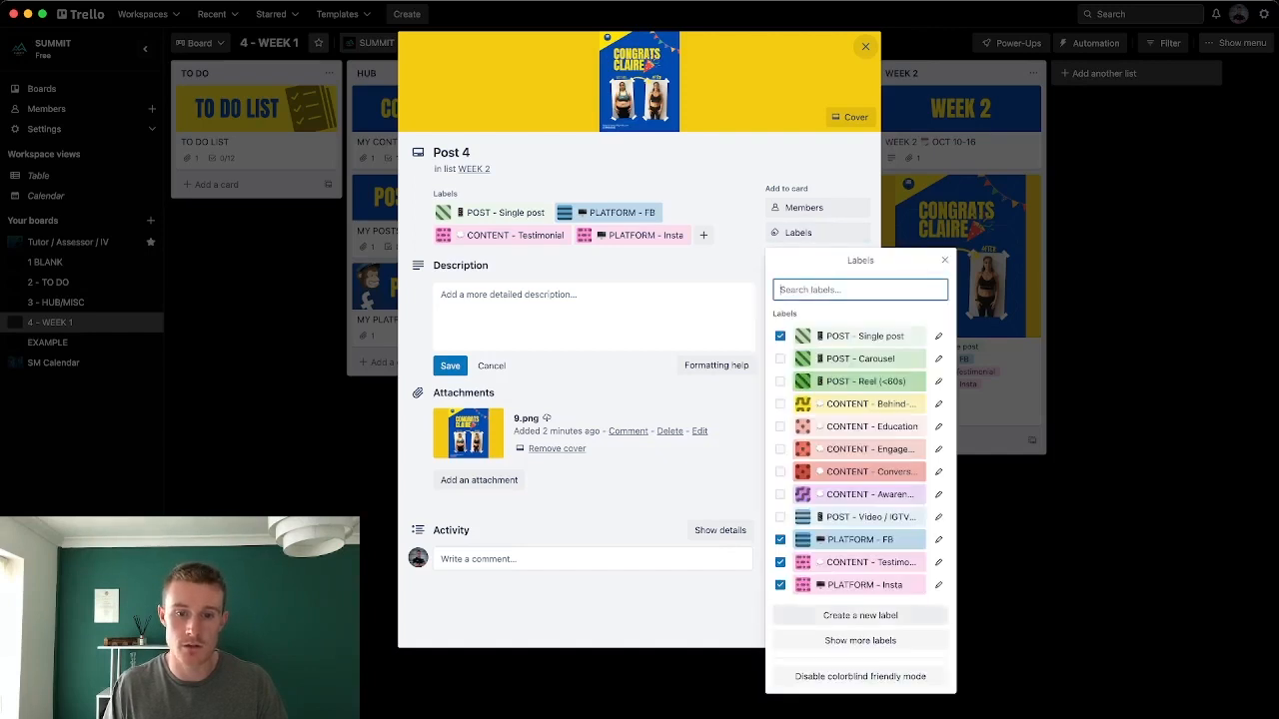
{"action": "left_click", "coordinate": [860, 616]}
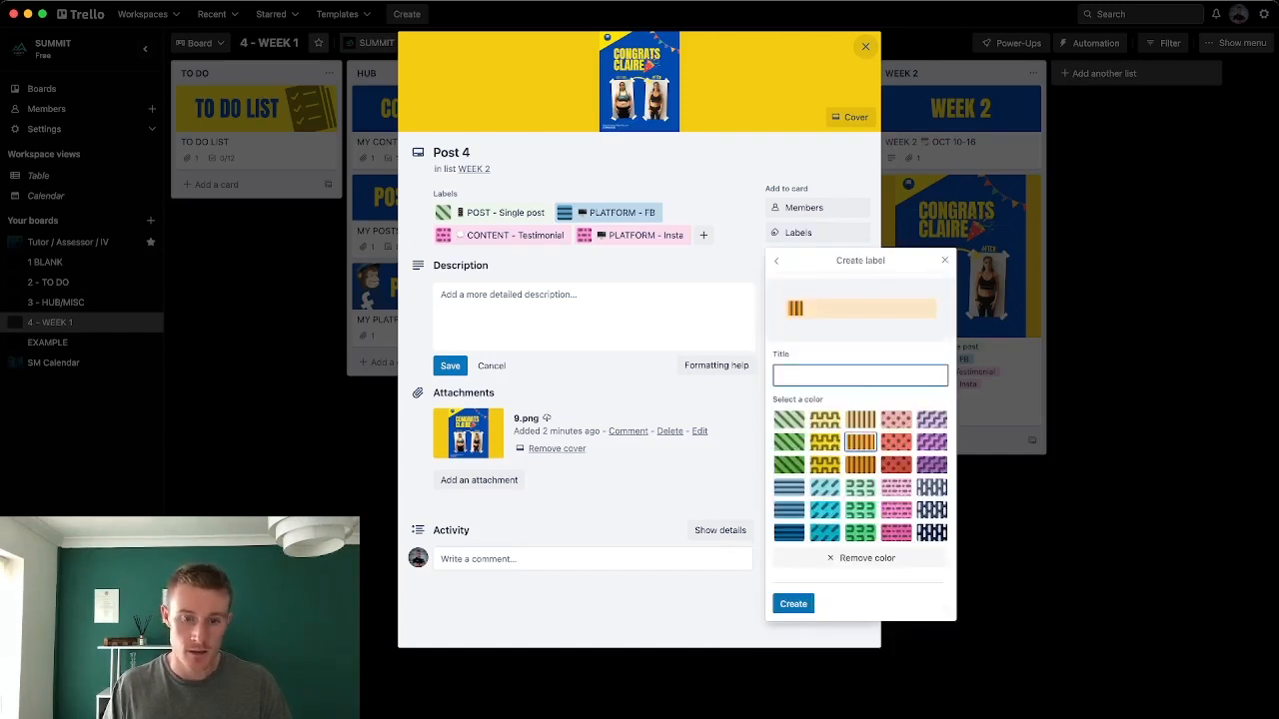
{"action": "type", "text": "New label"}
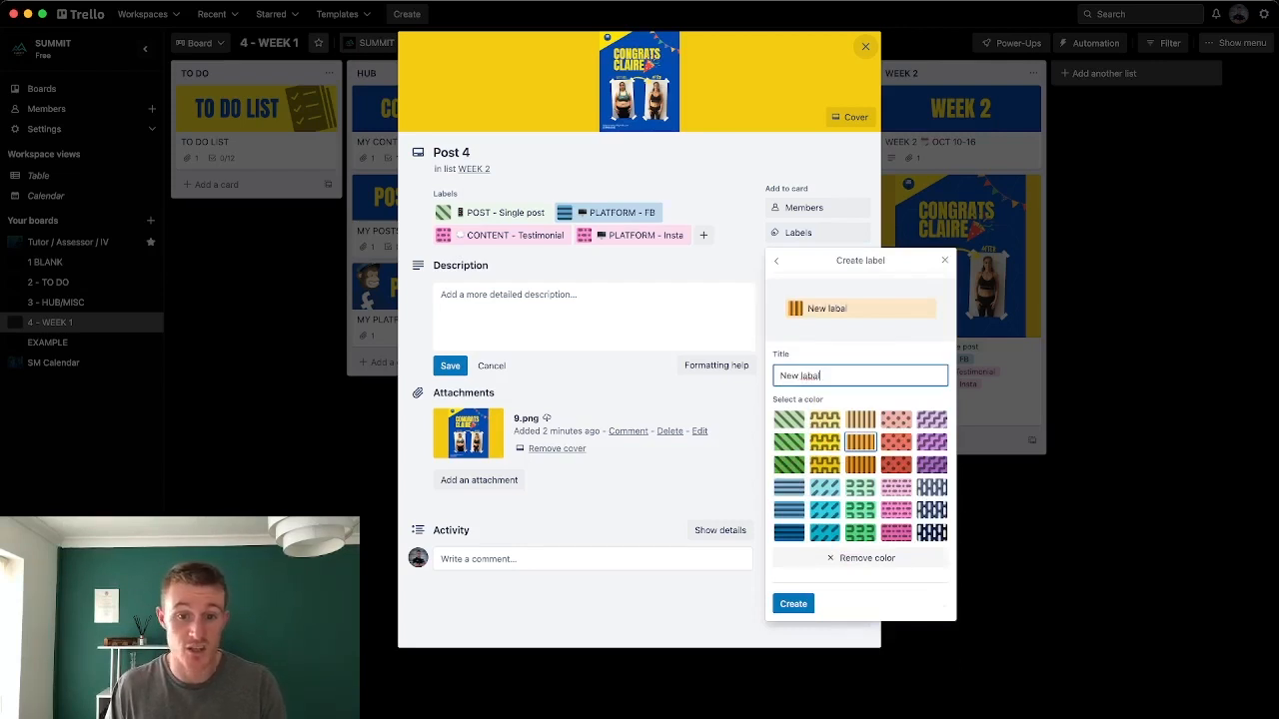
{"action": "left_click", "coordinate": [931, 510]}
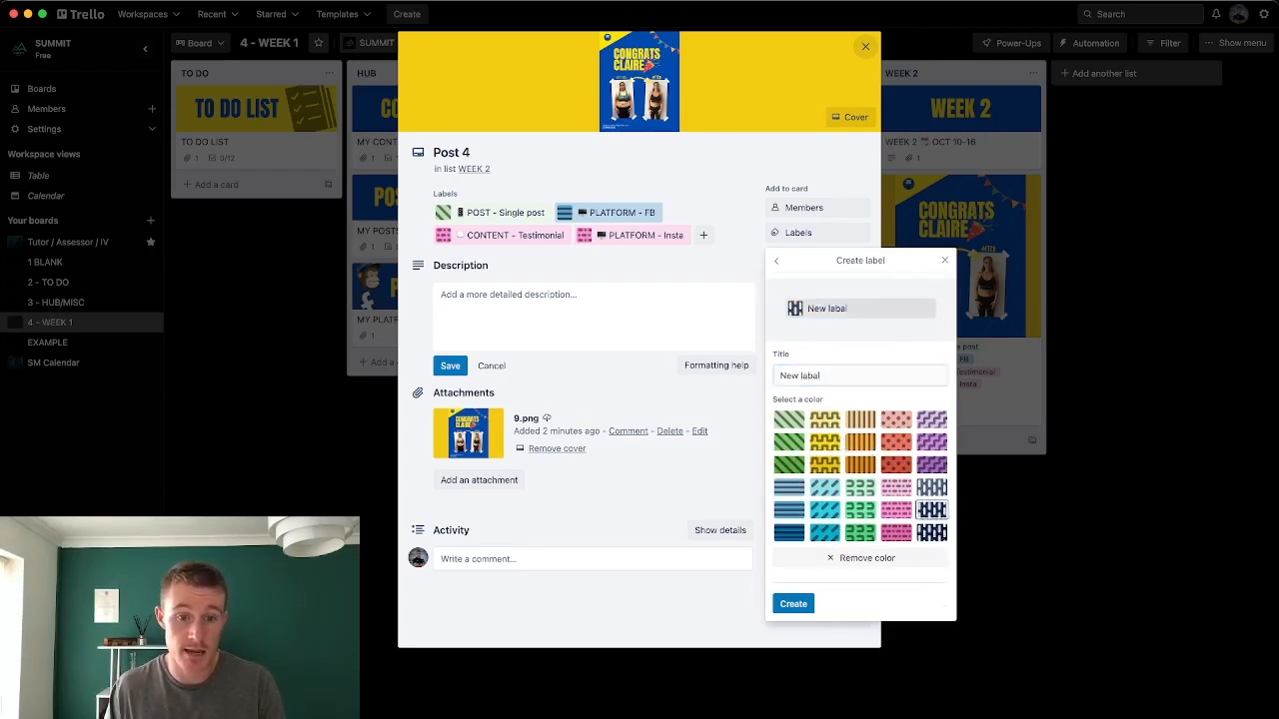
{"action": "left_click", "coordinate": [794, 603]}
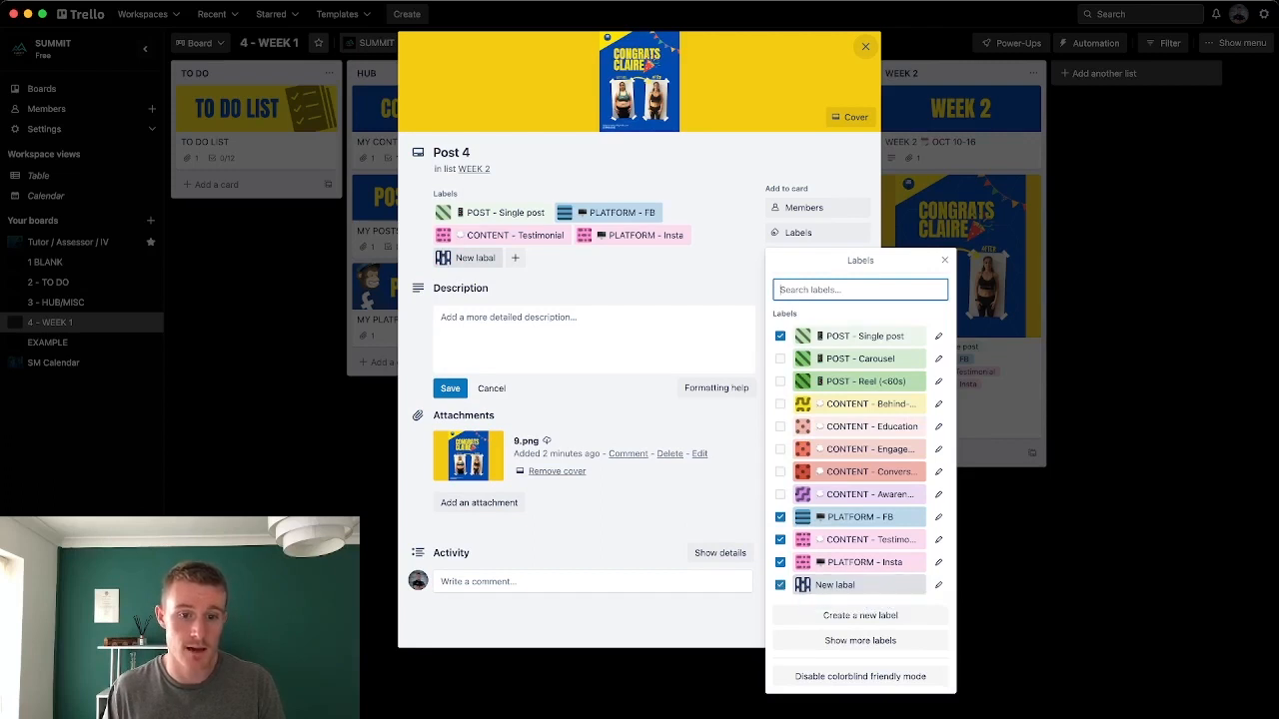
Remove the "New labal" label from the Post 4 card, delete the label permanently and close the card
{"action": "left_click", "coordinate": [781, 585]}
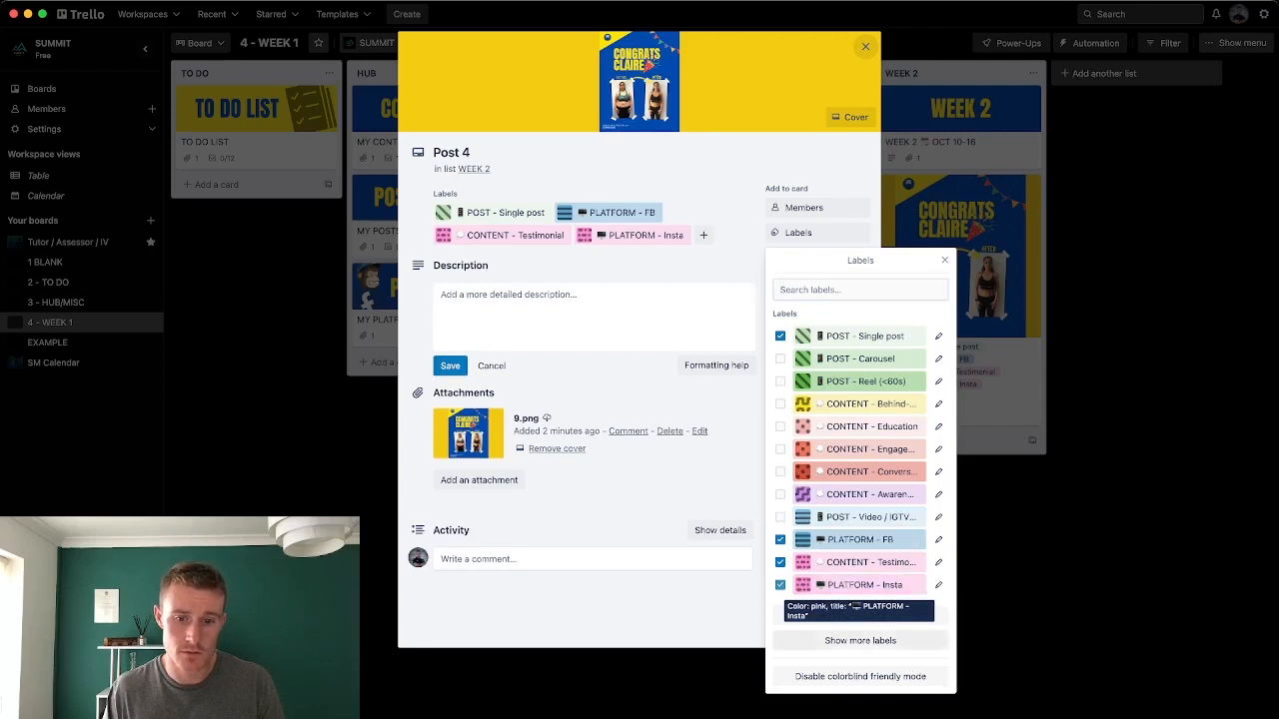
{"action": "left_click", "coordinate": [860, 641]}
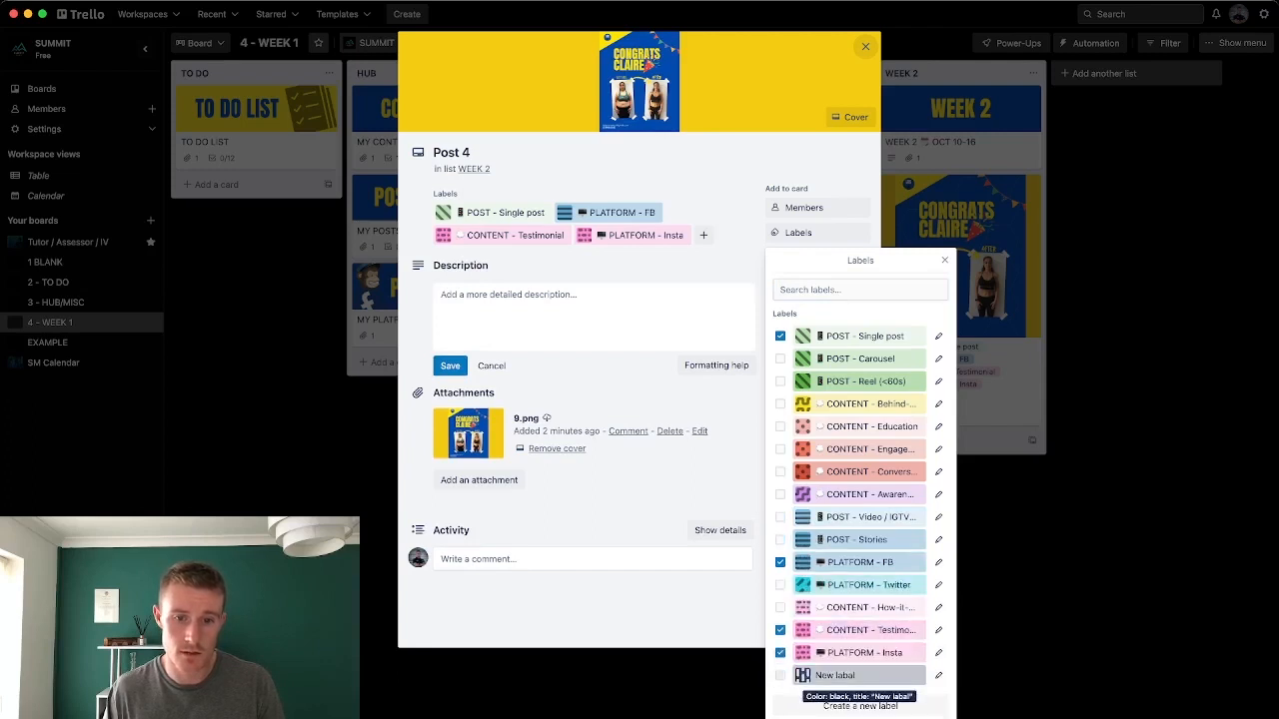
{"action": "left_click", "coordinate": [938, 675]}
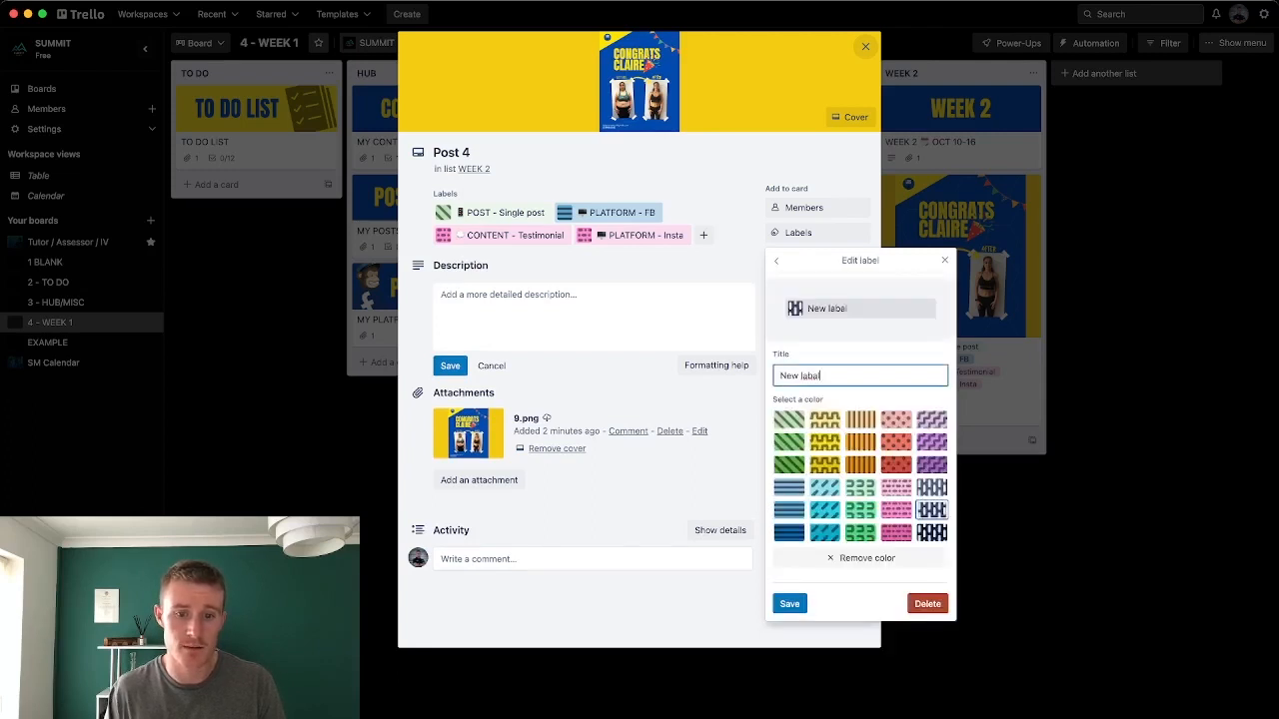
{"action": "left_click", "coordinate": [928, 604]}
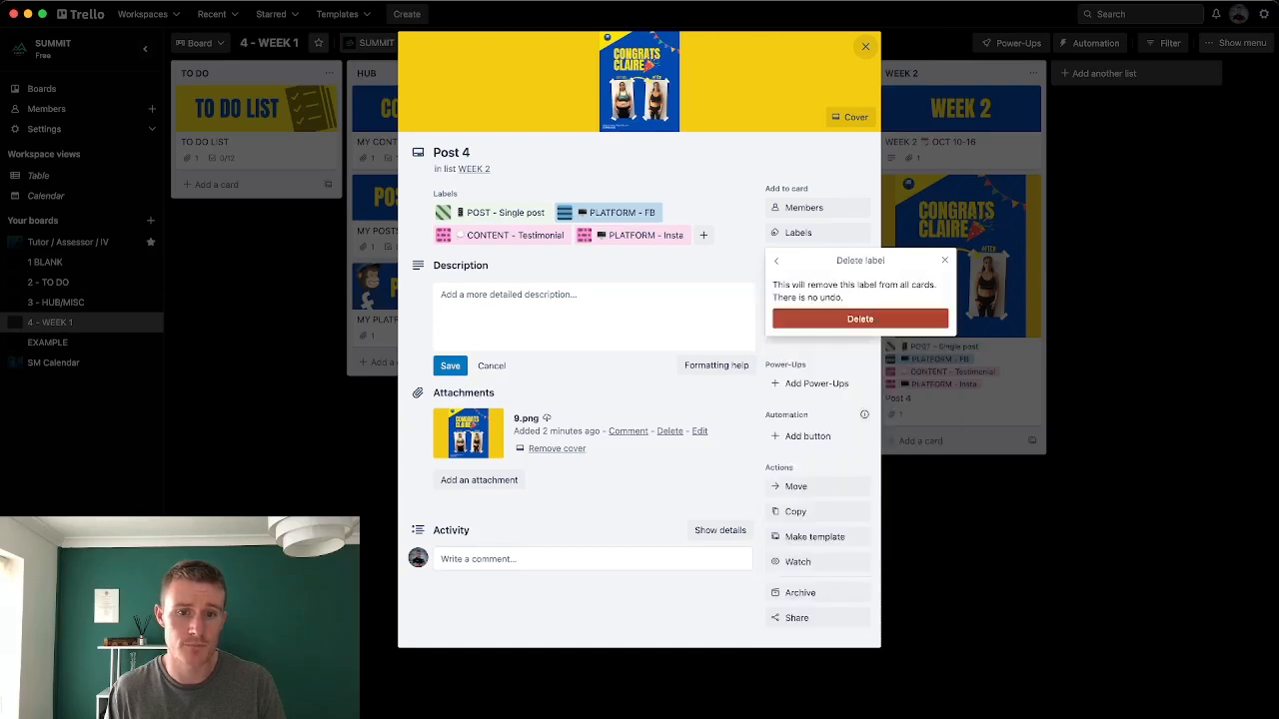
{"action": "left_click", "coordinate": [899, 318]}
{"action": "left_click", "coordinate": [944, 261]}
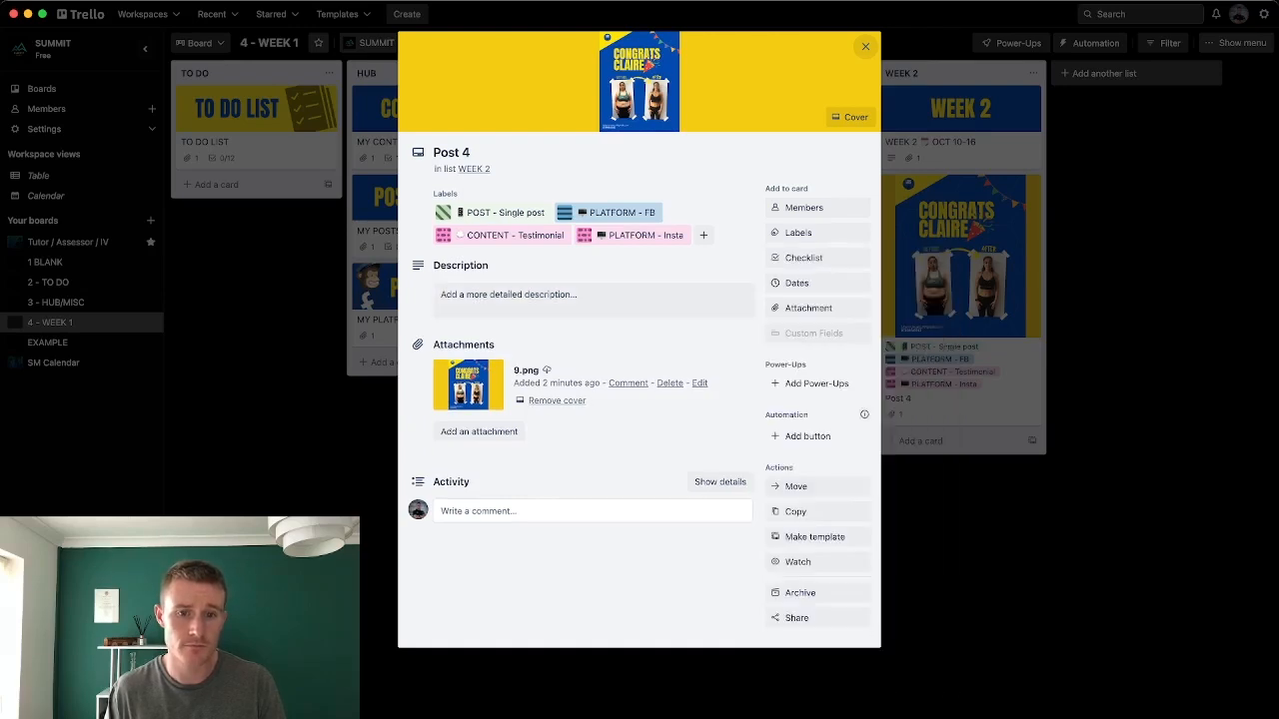
{"action": "left_click", "coordinate": [865, 47]}
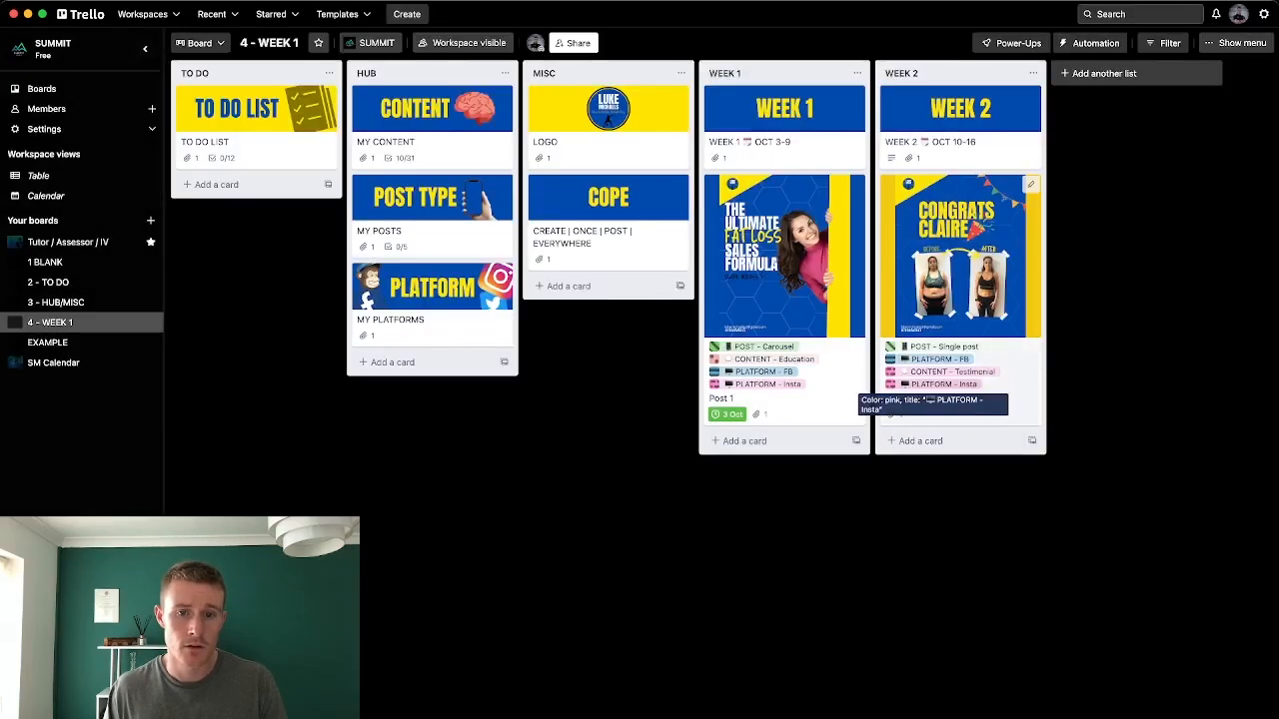
{"action": "left_click", "coordinate": [941, 384]}
{"action": "left_click", "coordinate": [892, 345]}
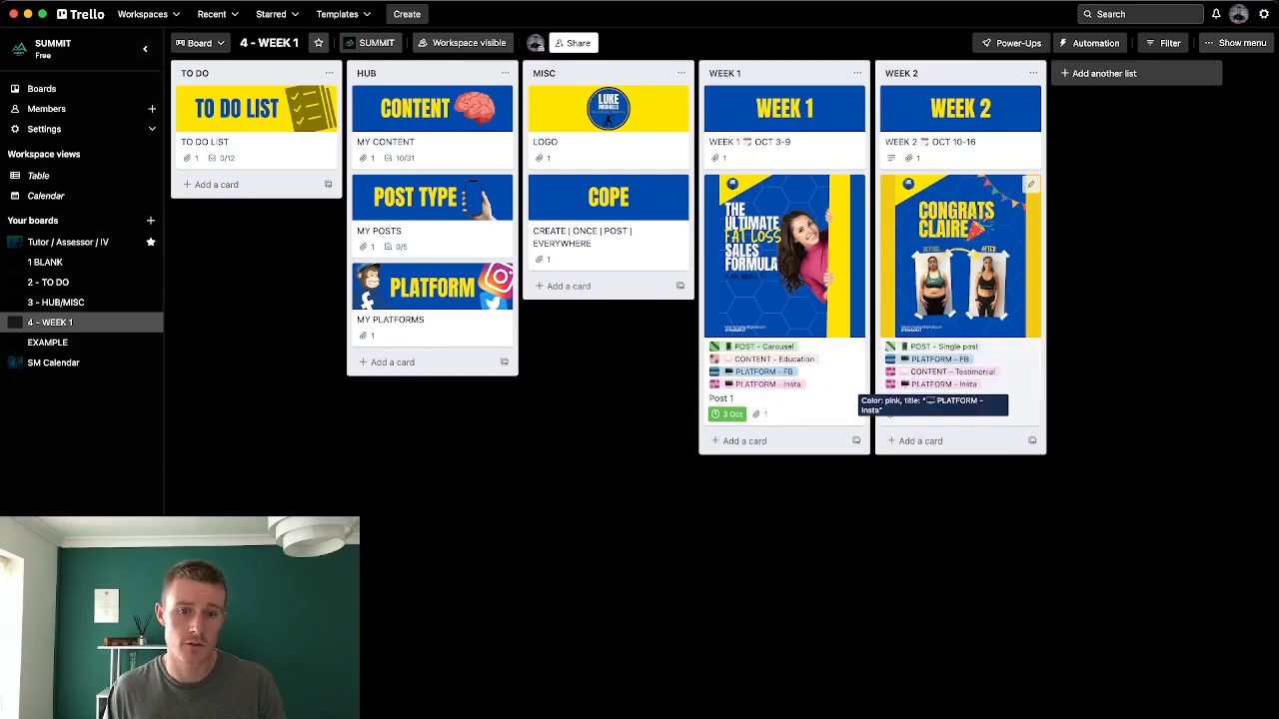
Collapse the card labels on the board to colour bars, and expand them again to show their names
{"action": "left_click", "coordinate": [755, 385]}
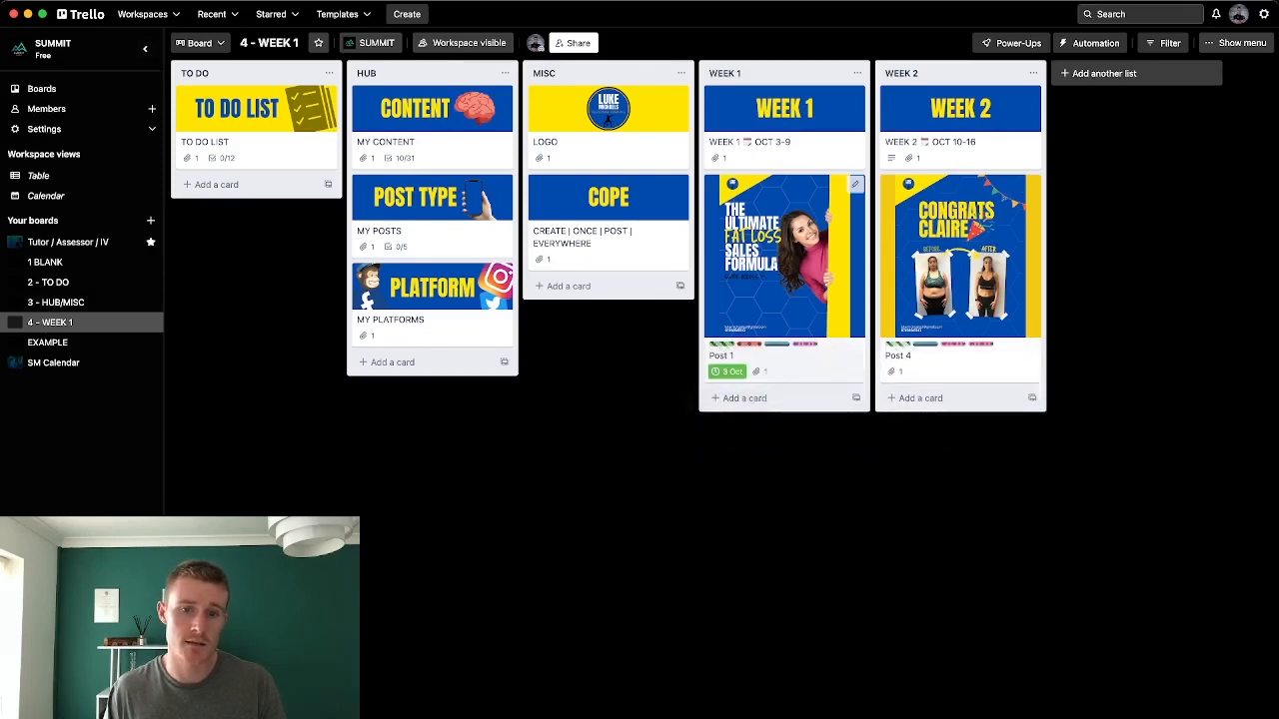
{"action": "left_click", "coordinate": [749, 346]}
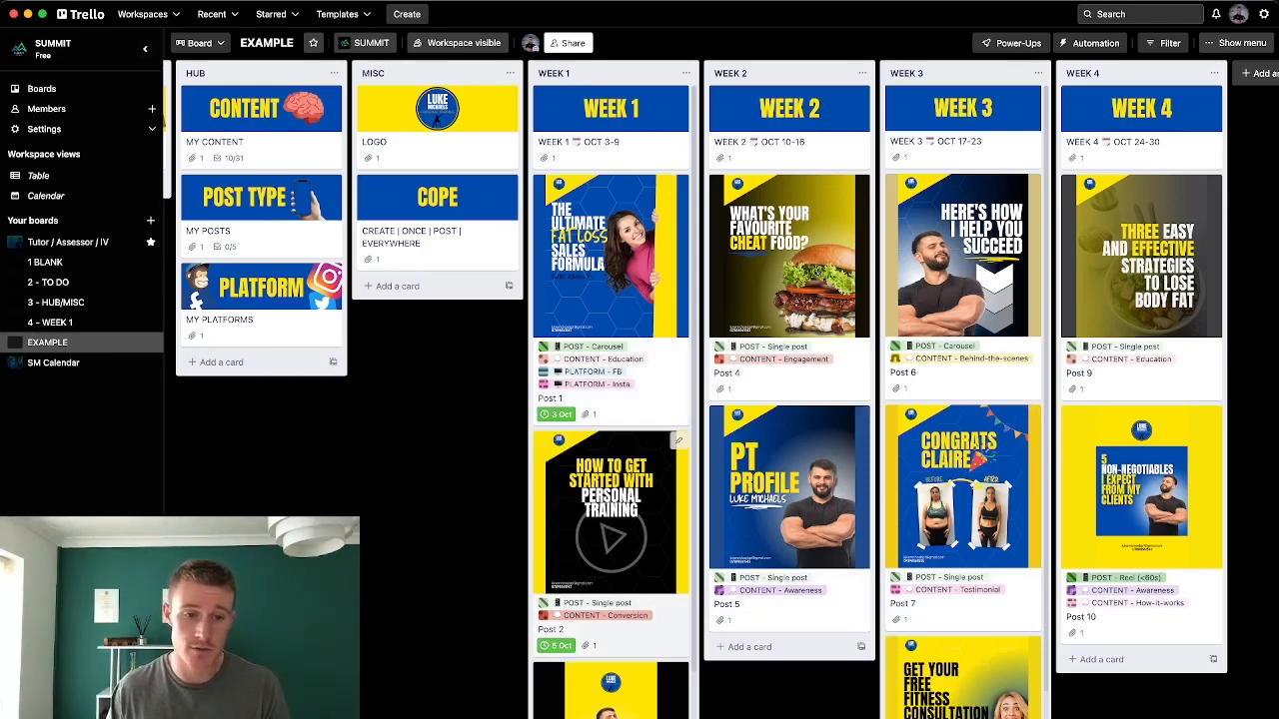
Add the labels PLATFORM - FB and PLATFORM - Insta to the Post 2 card in the EXAMPLE board's WEEK 1 list
{"action": "left_click", "coordinate": [611, 515]}
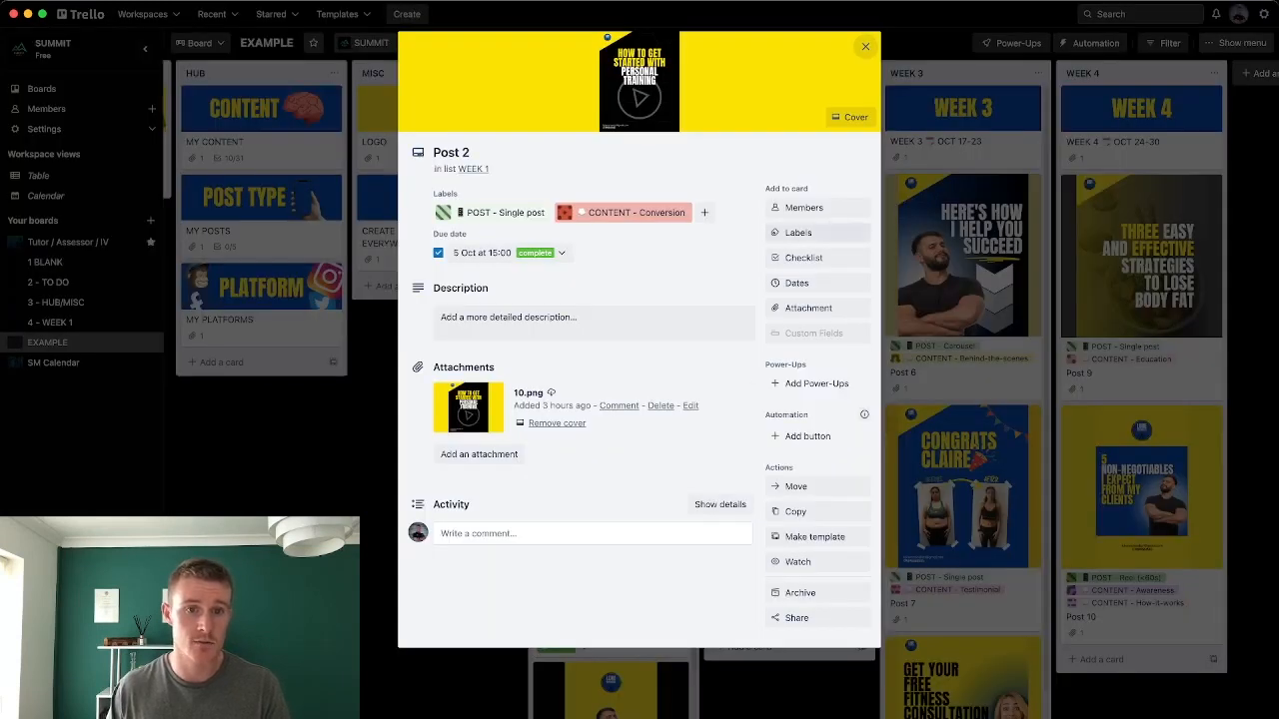
{"action": "left_click", "coordinate": [798, 232]}
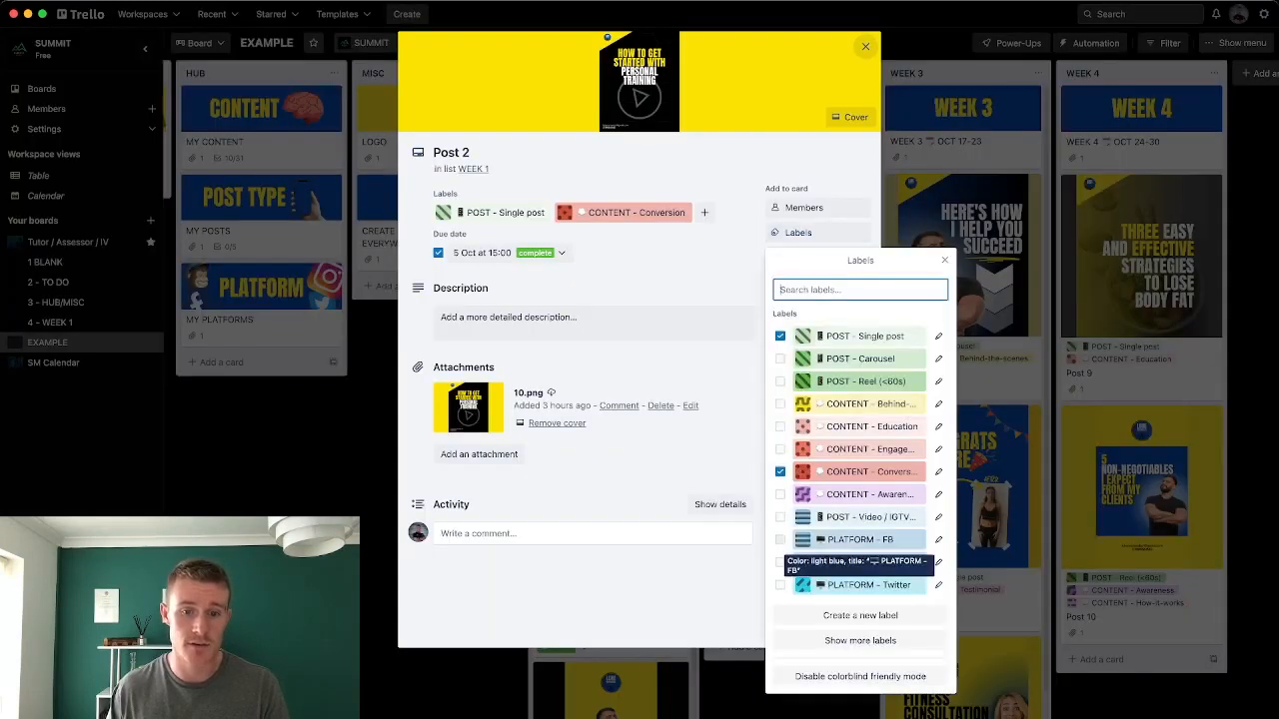
{"action": "left_click", "coordinate": [859, 540]}
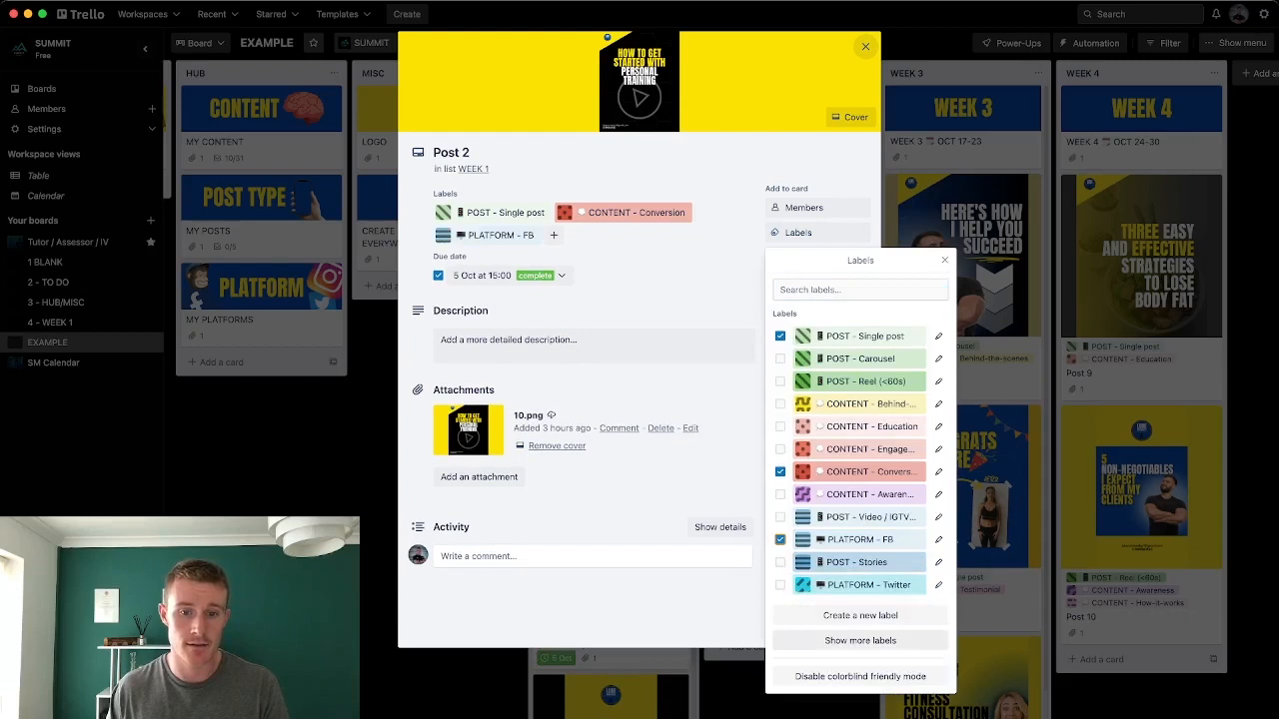
{"action": "left_click", "coordinate": [860, 641]}
{"action": "left_click", "coordinate": [860, 653]}
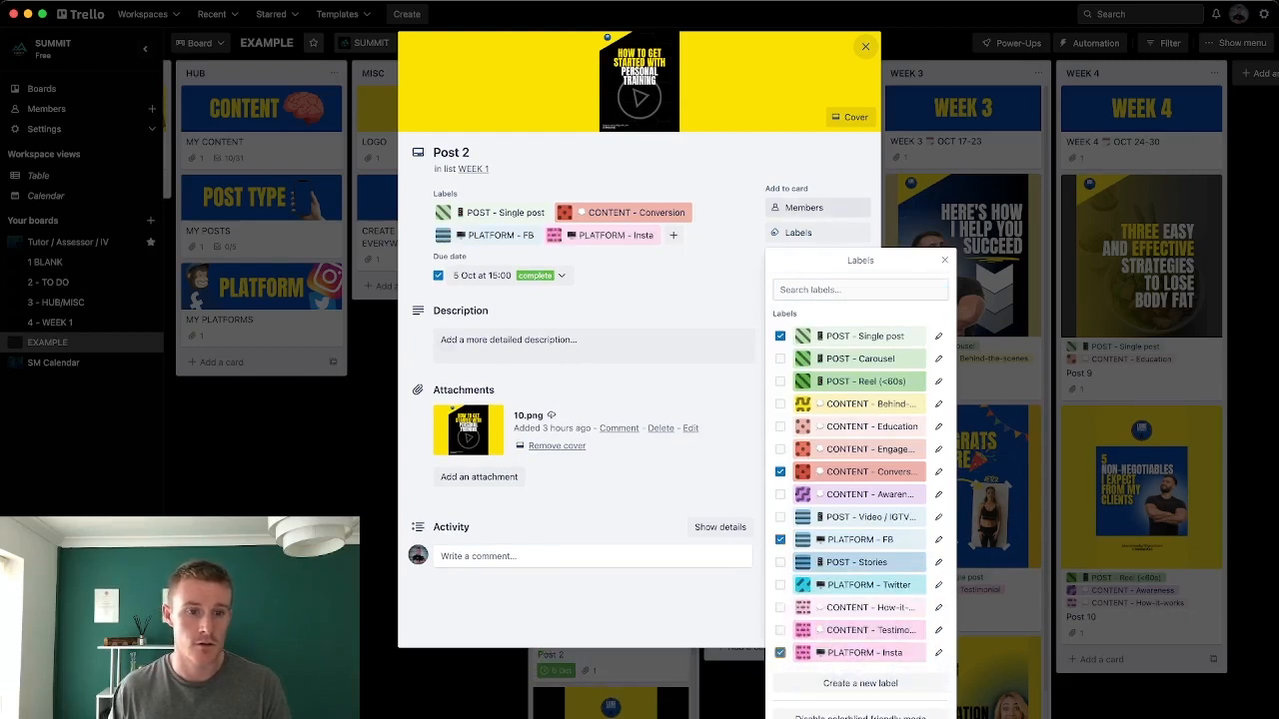
{"action": "key", "text": "Escape"}
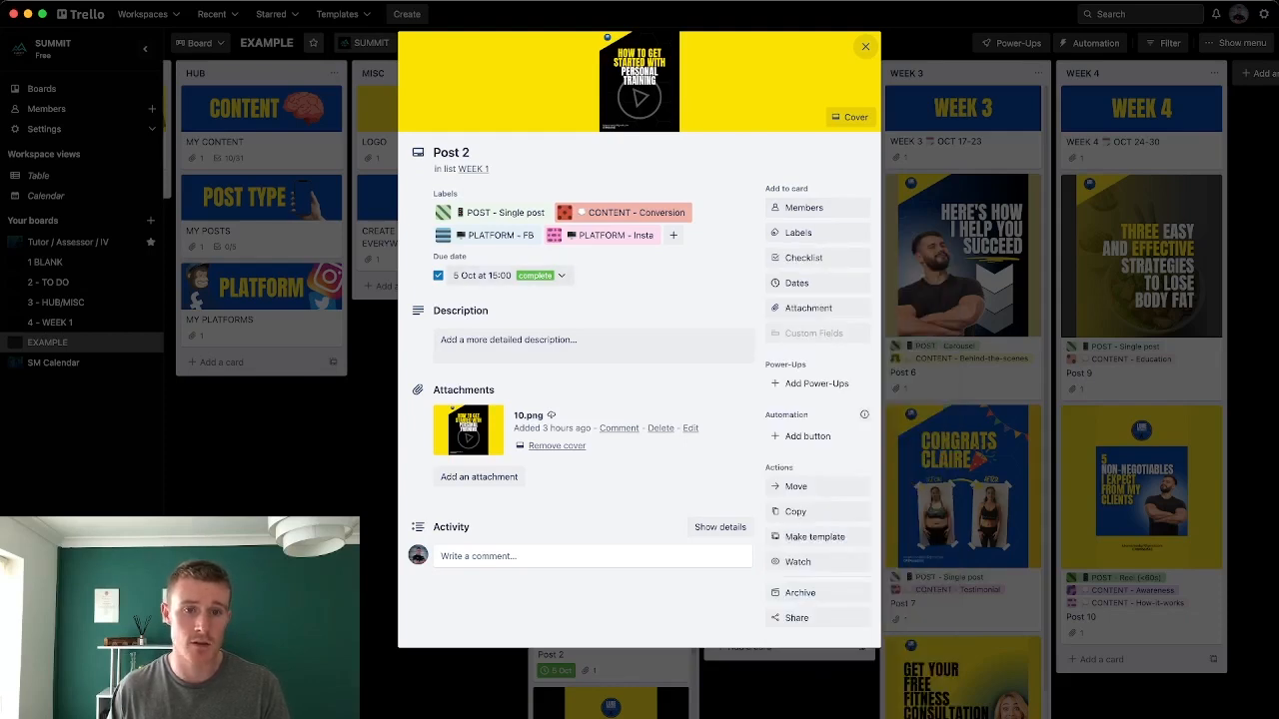
Save the Post 2 card's due date as 5 October 2022 at 15:00 with no reminder, and close the card
{"action": "left_click", "coordinate": [817, 283]}
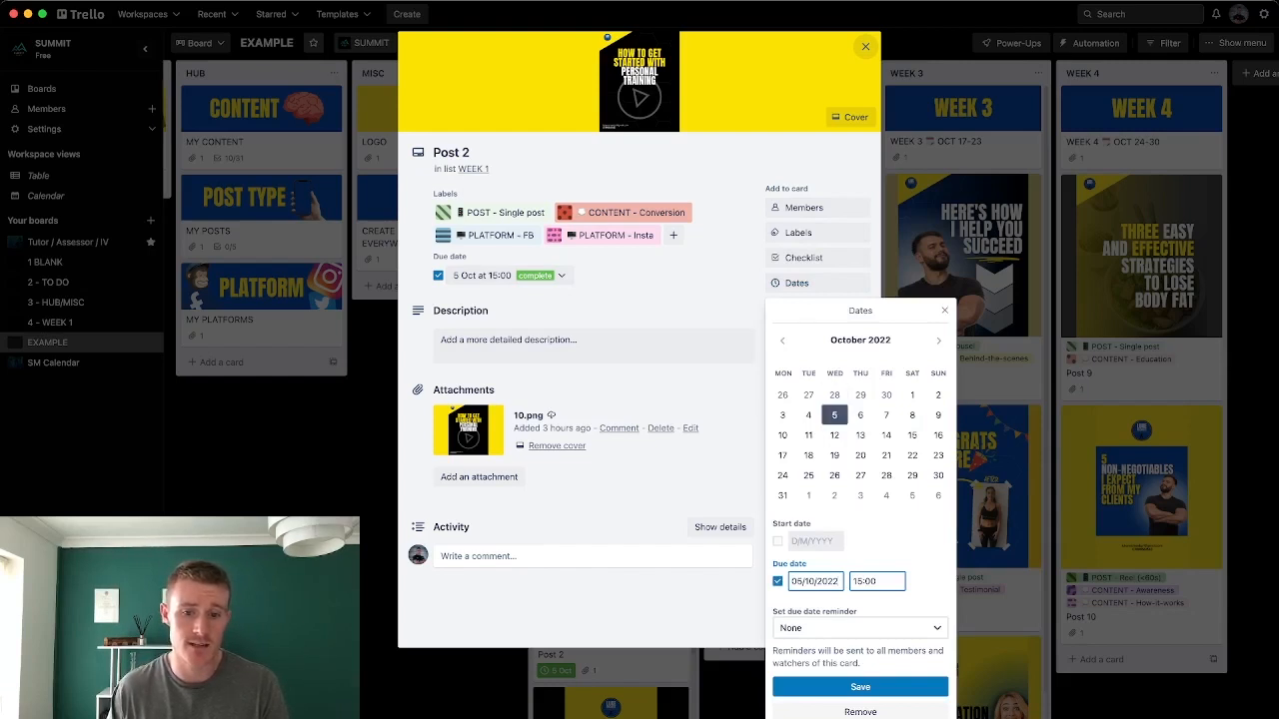
{"action": "left_click", "coordinate": [860, 688]}
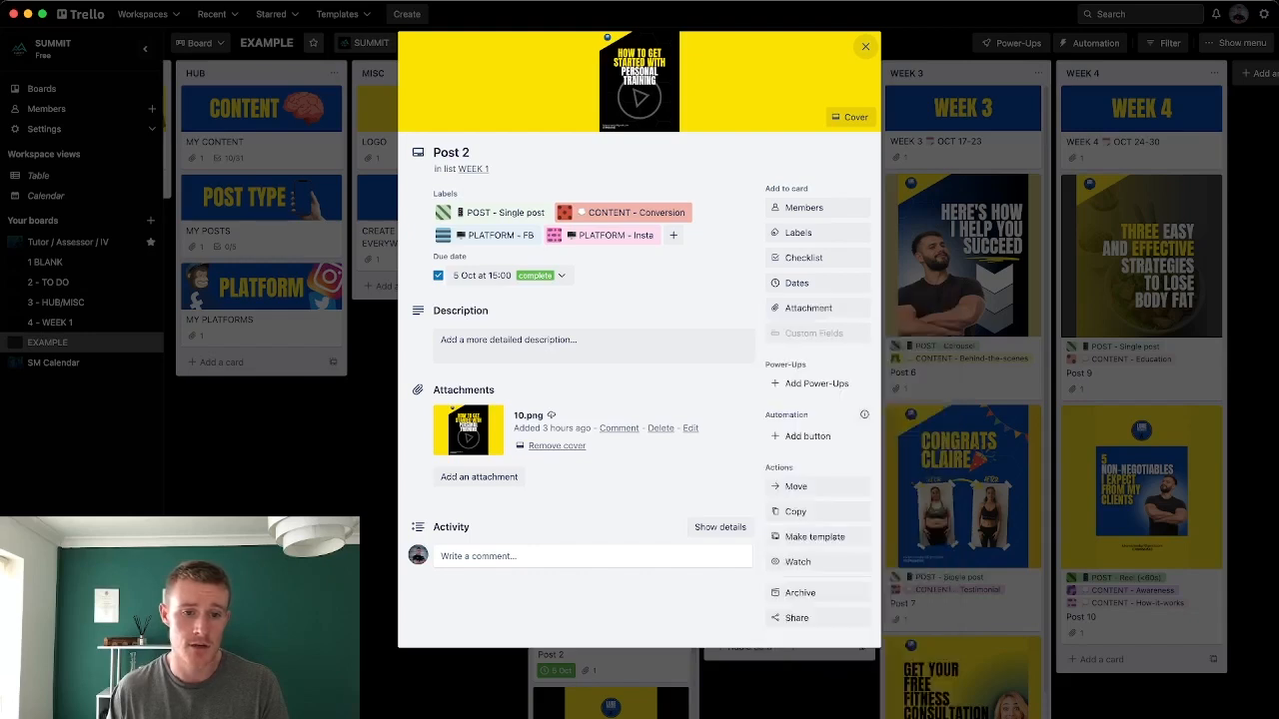
{"action": "left_click", "coordinate": [865, 47]}
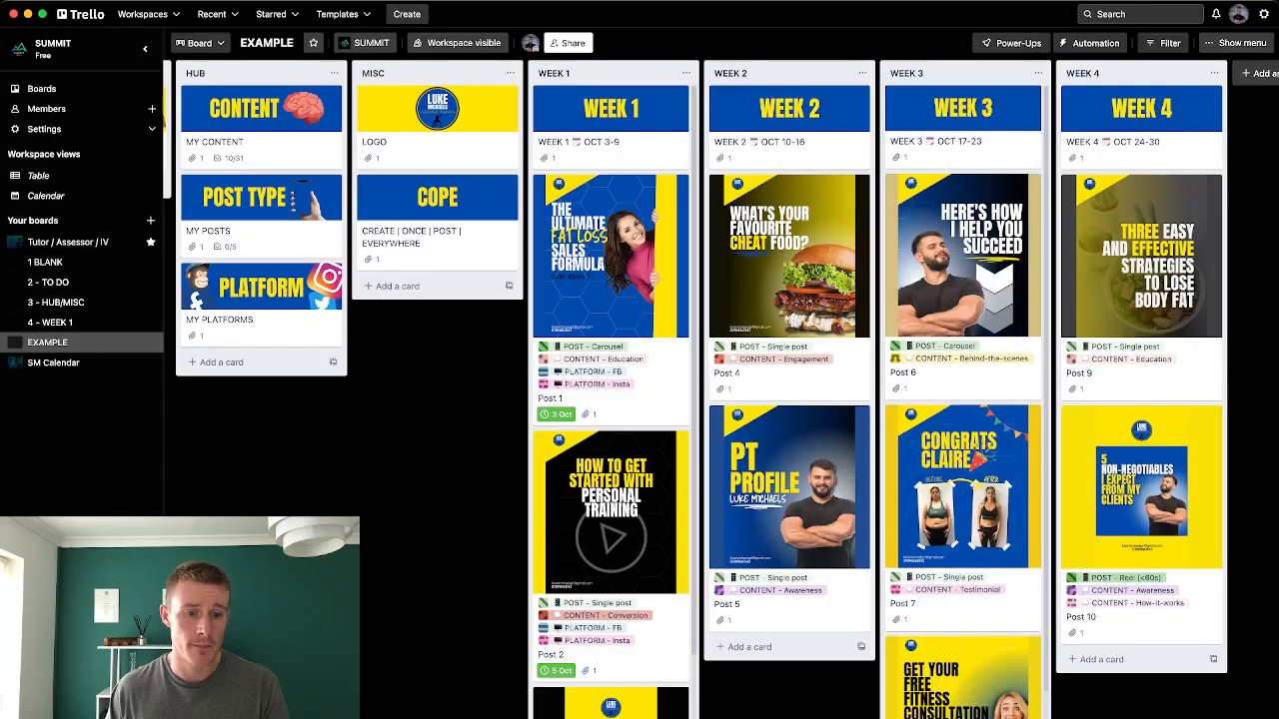
Mark the Post 2 card's due date as incomplete, and mark it as complete again
{"action": "left_click", "coordinate": [550, 671]}
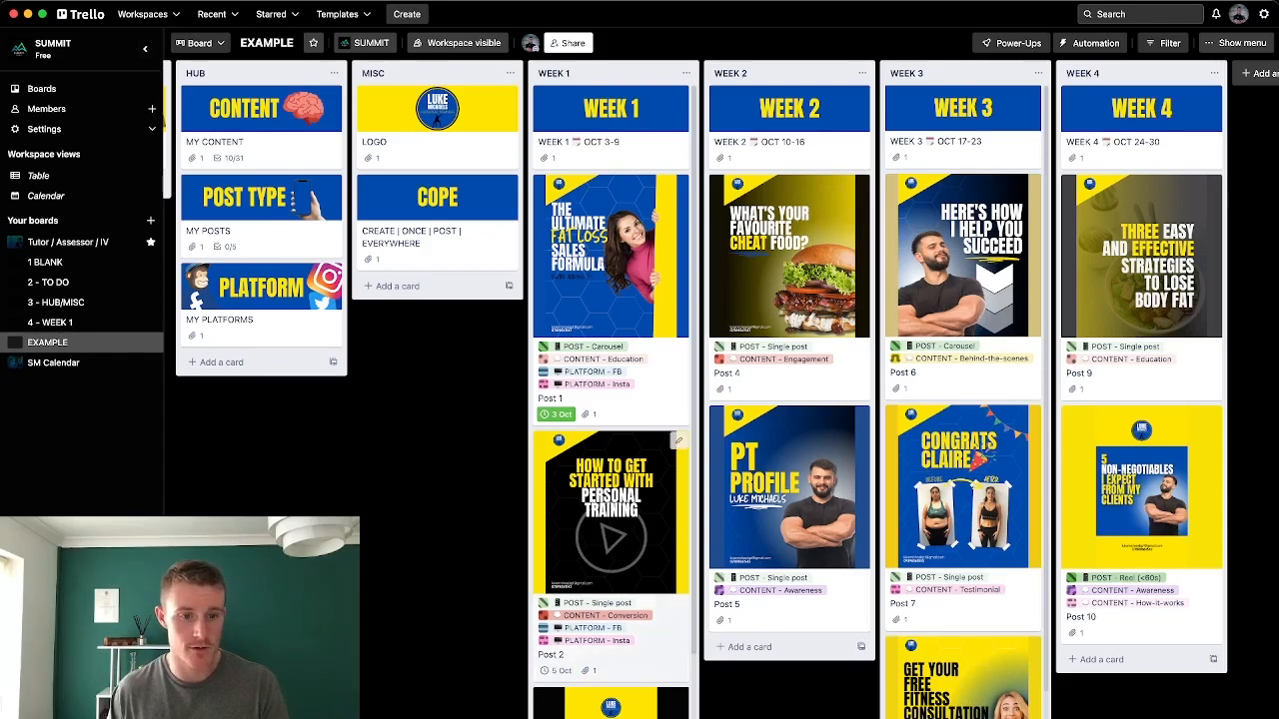
{"action": "scroll", "coordinate": [614, 680], "scroll_direction": "down", "scroll_amount": 1}
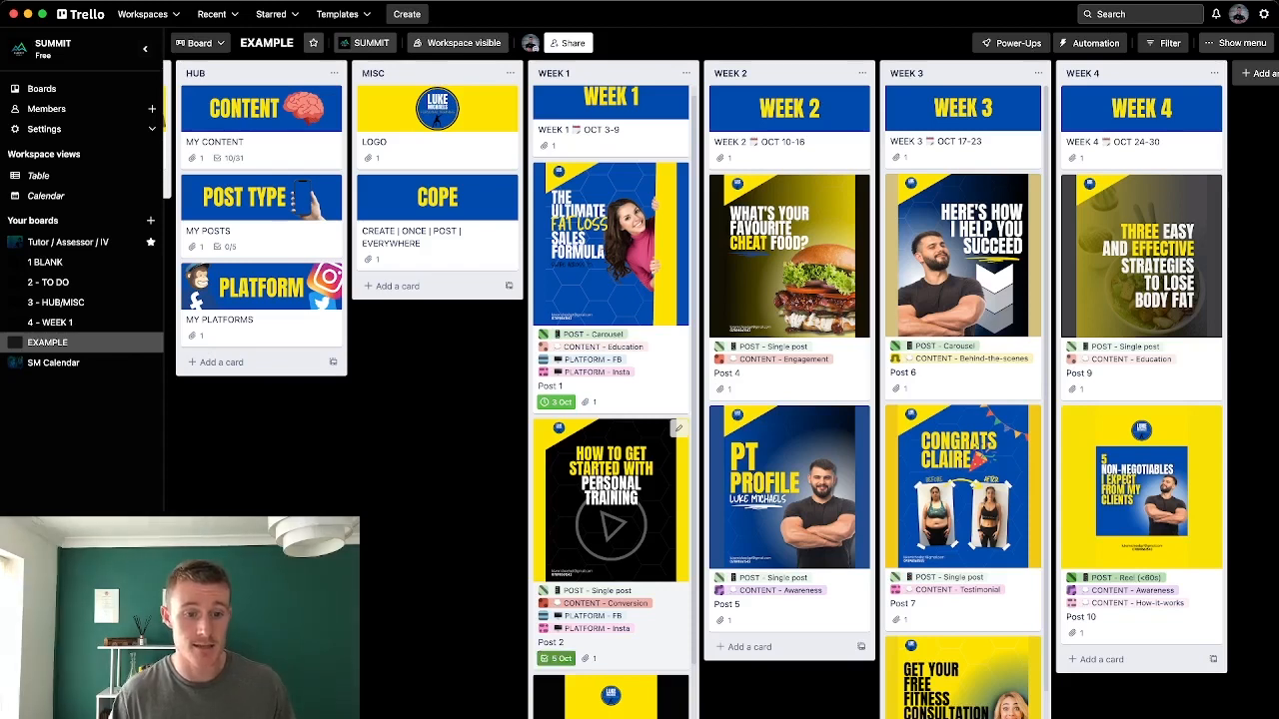
{"action": "left_click", "coordinate": [556, 659]}
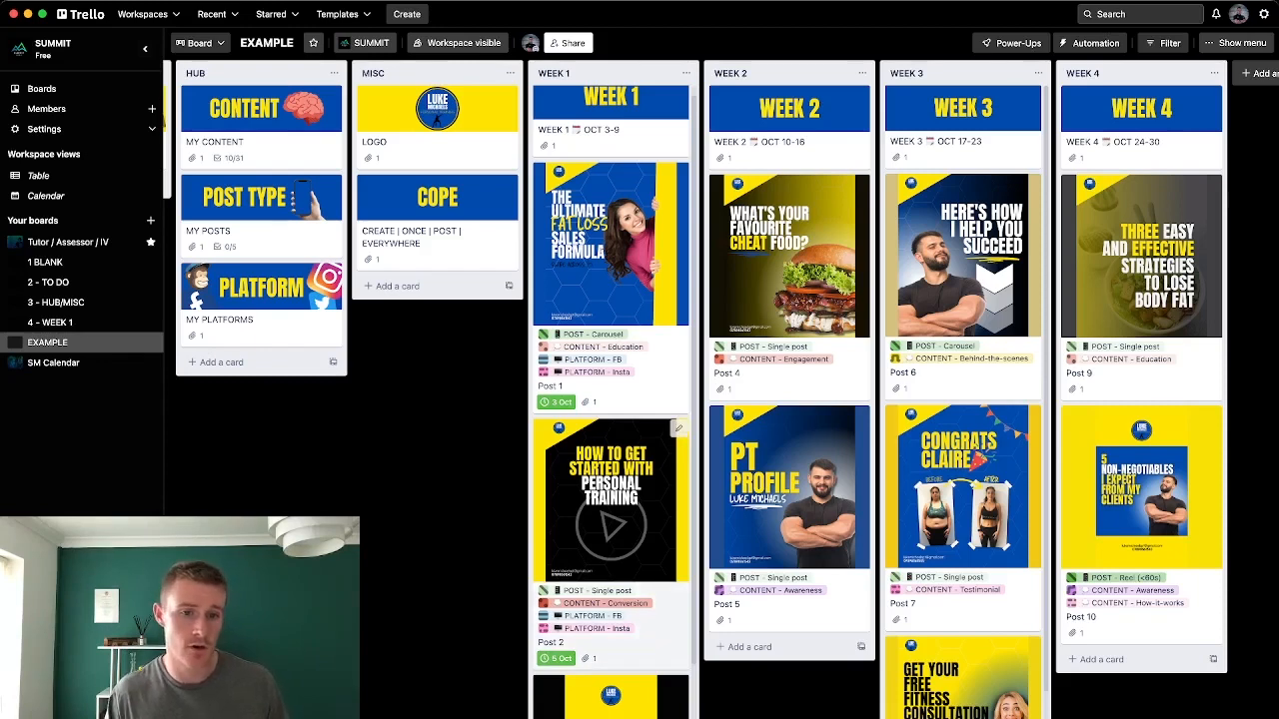
Examine the post cards and their content labels across the WEEK 1 to WEEK 4 lists
{"action": "scroll", "coordinate": [610, 450], "scroll_direction": "down", "scroll_amount": 1}
{"action": "scroll", "coordinate": [611, 450], "scroll_direction": "up", "scroll_amount": 2}
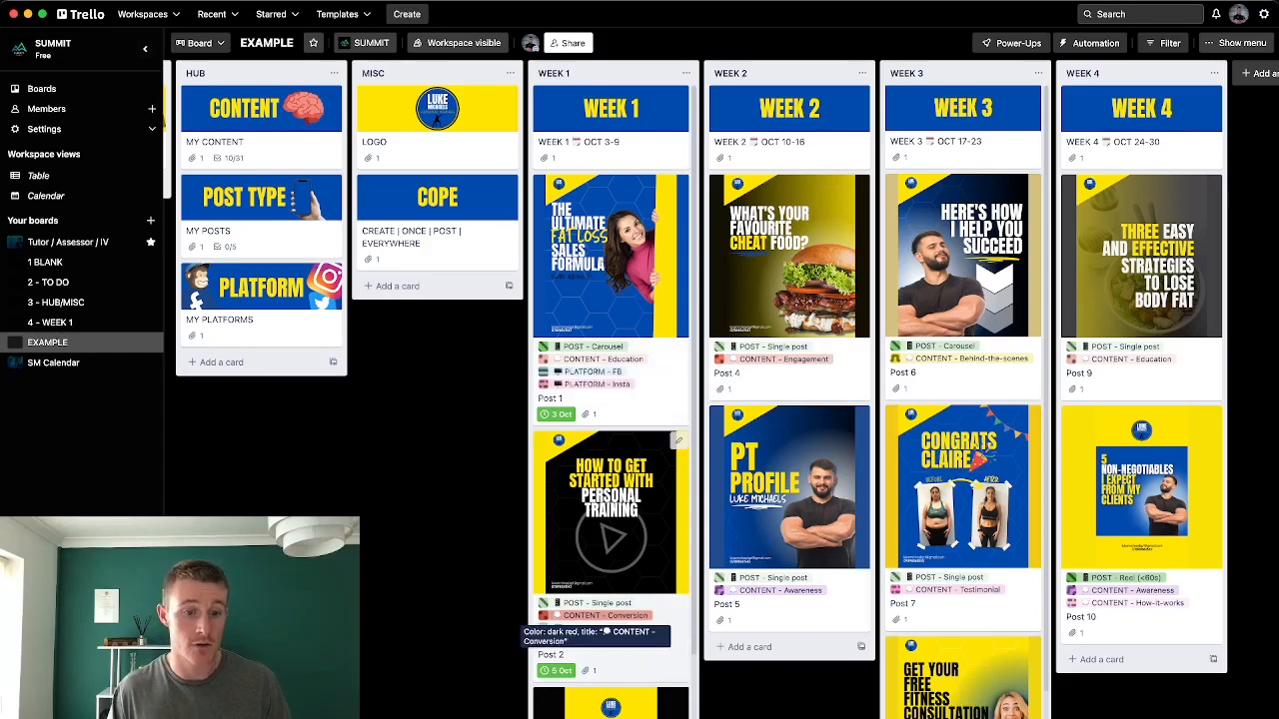
{"action": "scroll", "coordinate": [609, 560], "scroll_direction": "down", "scroll_amount": 3}
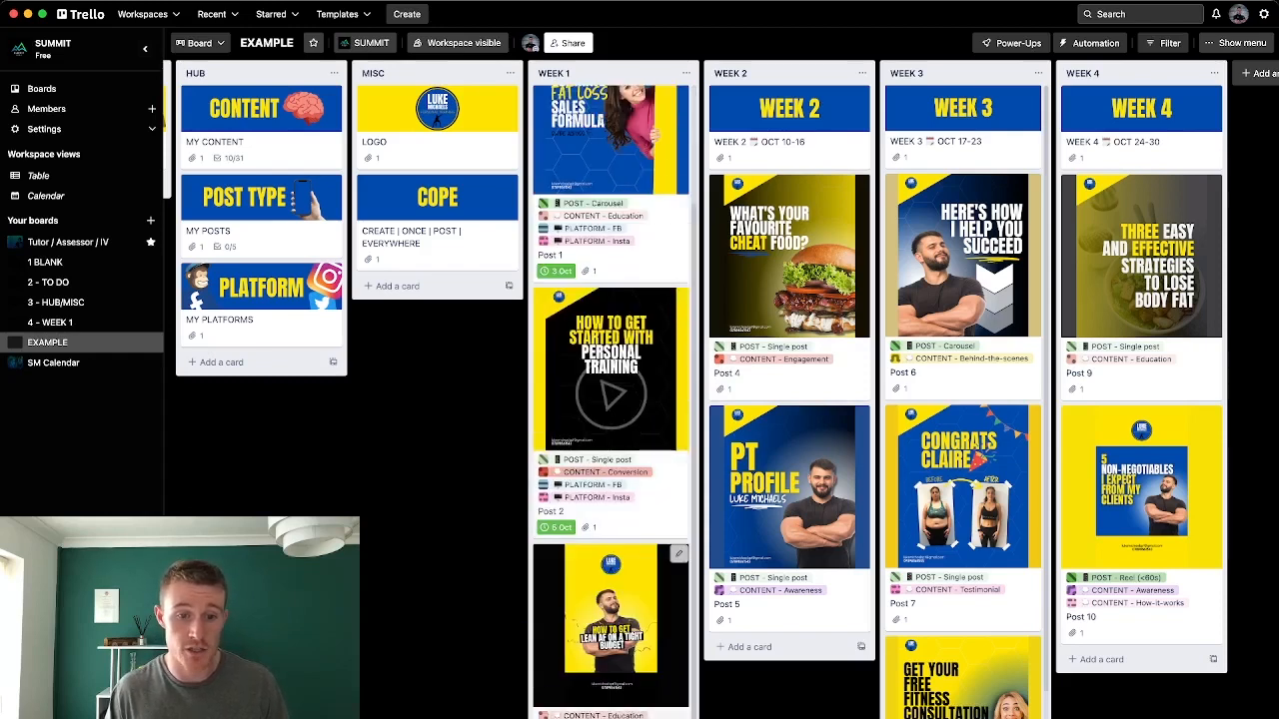
{"action": "scroll", "coordinate": [775, 595], "scroll_direction": "right", "scroll_amount": 3}
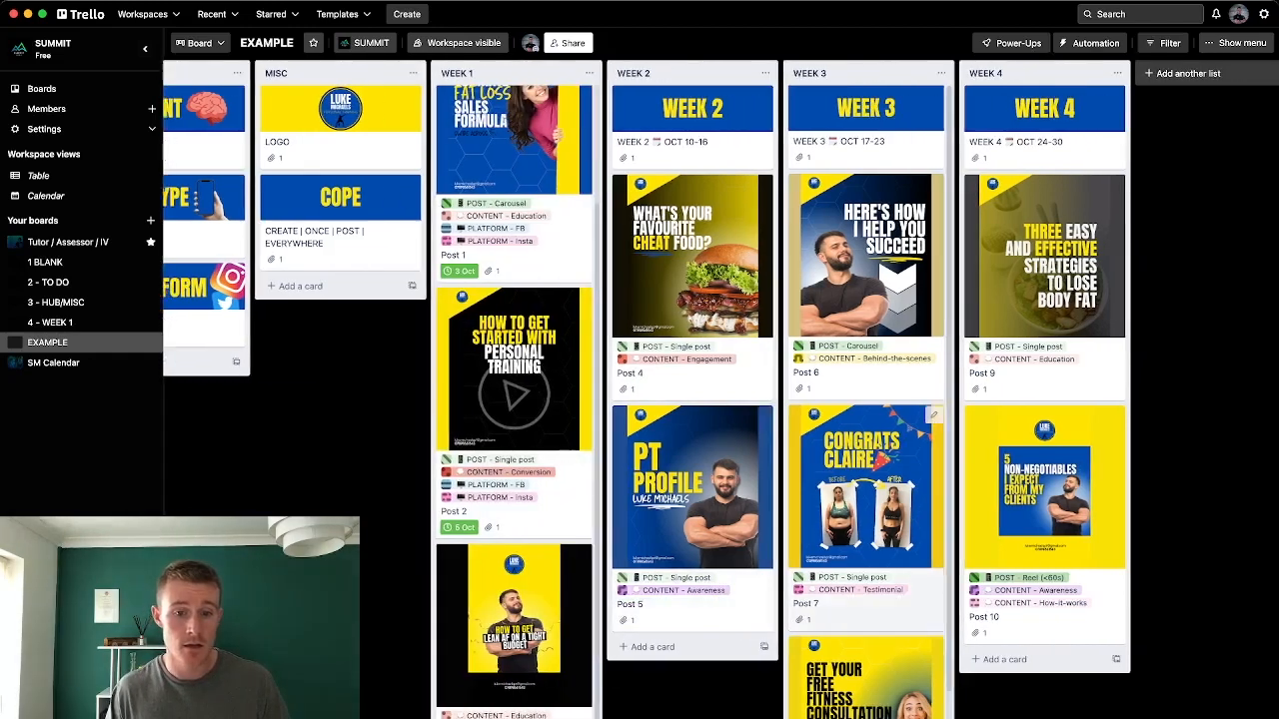
{"action": "scroll", "coordinate": [830, 599], "scroll_direction": "down", "scroll_amount": 2}
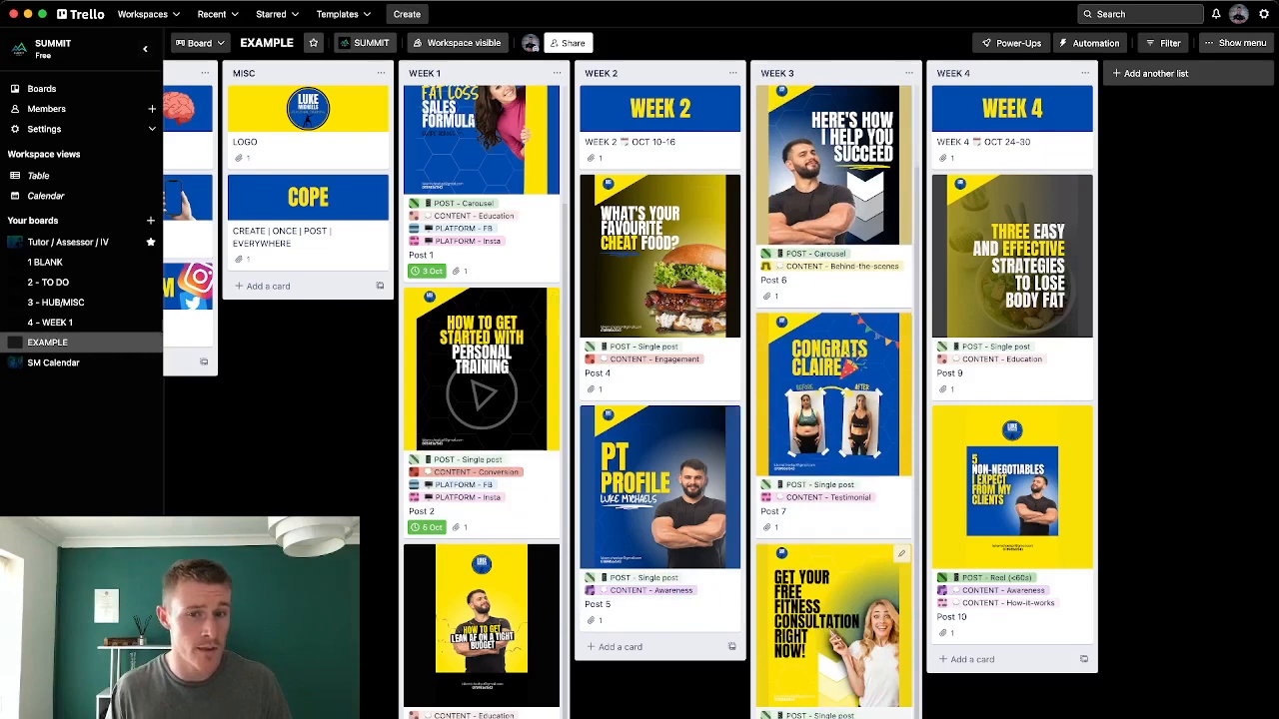
{"action": "scroll", "coordinate": [835, 564], "scroll_direction": "up", "scroll_amount": 2}
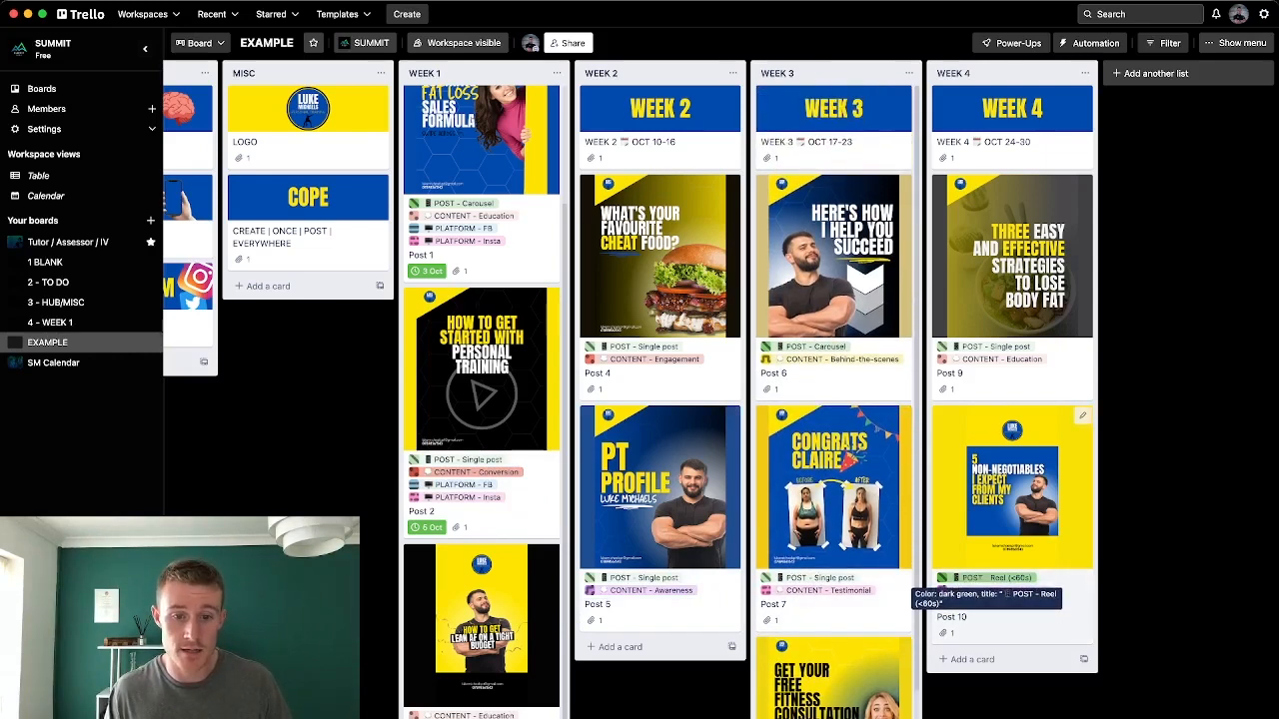
{"action": "key", "text": "5"}
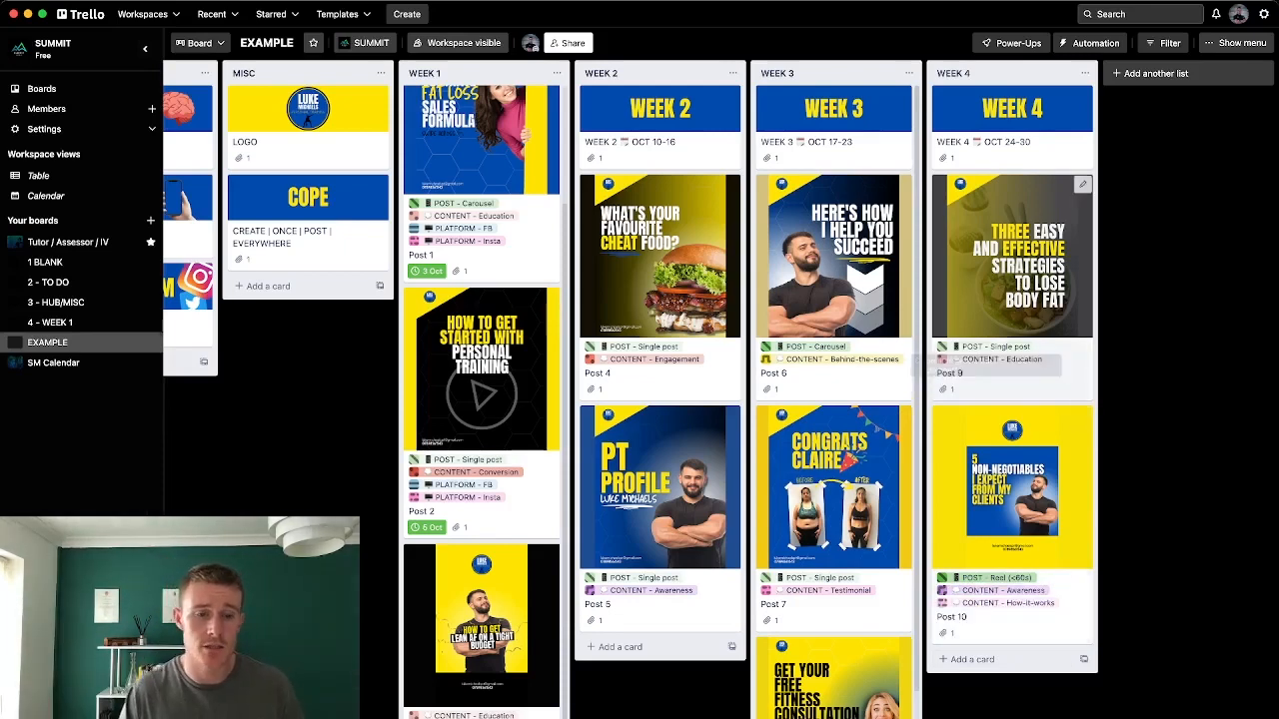
{"action": "scroll", "coordinate": [454, 373], "scroll_direction": "up", "scroll_amount": 3}
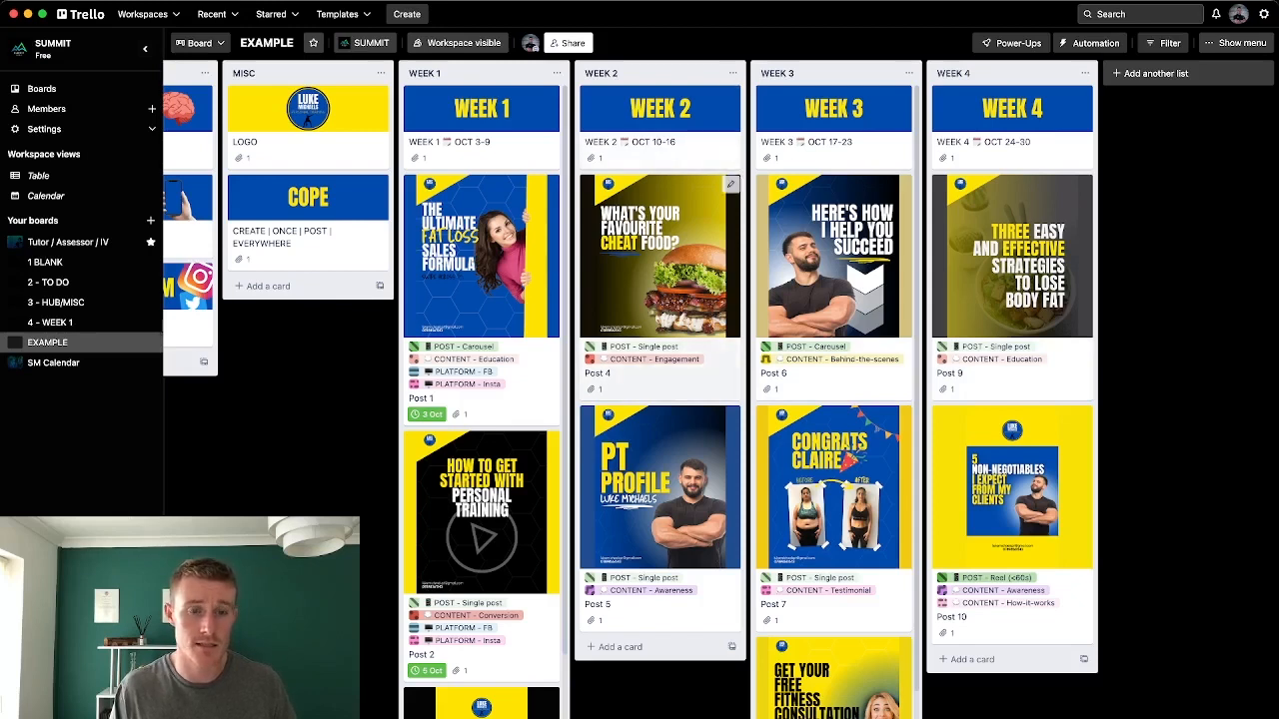
Set the WEEK 2 Post 4 card's due date to 10 October 2022 at 15:00, and mark it as complete
{"action": "left_click", "coordinate": [660, 260]}
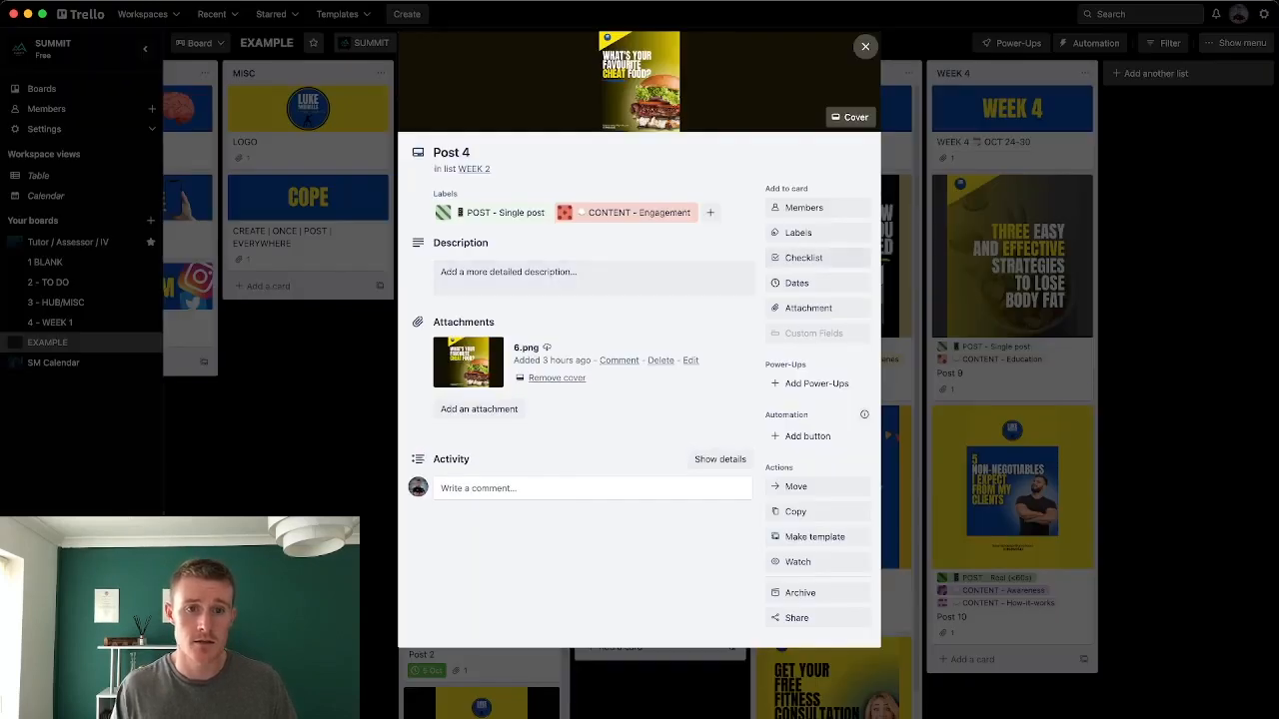
{"action": "left_click", "coordinate": [799, 283]}
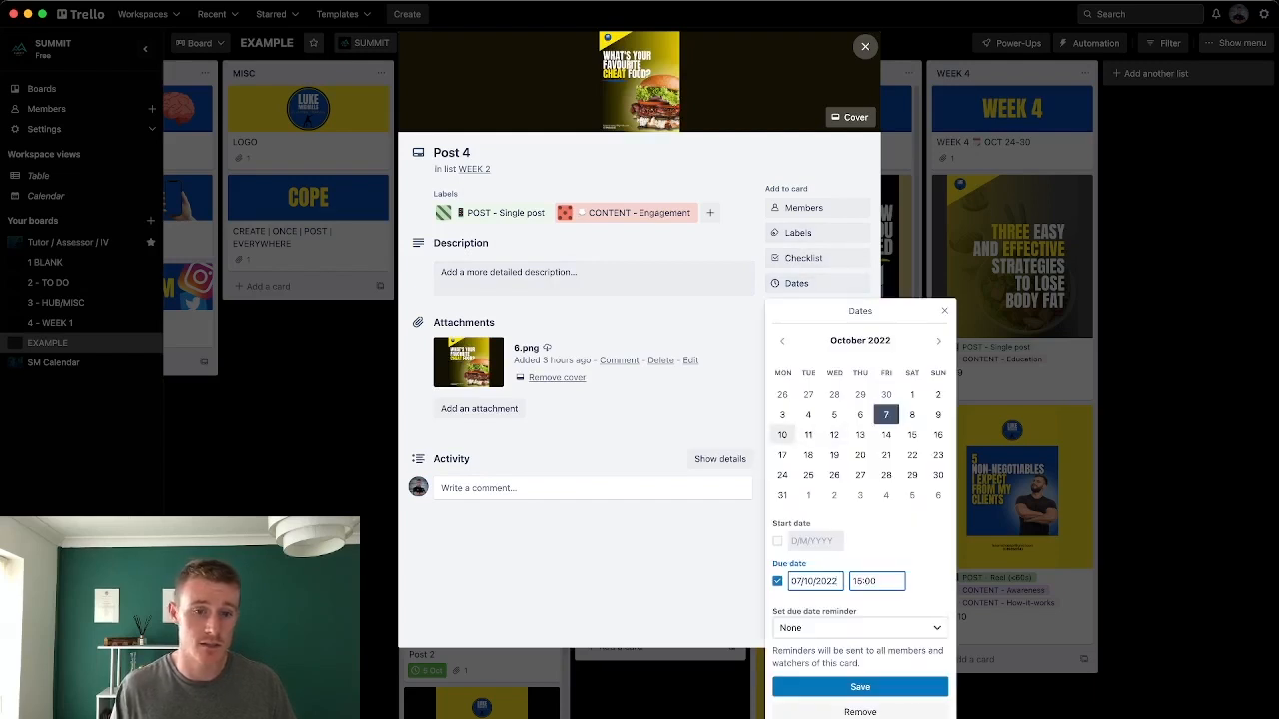
{"action": "left_click", "coordinate": [783, 435]}
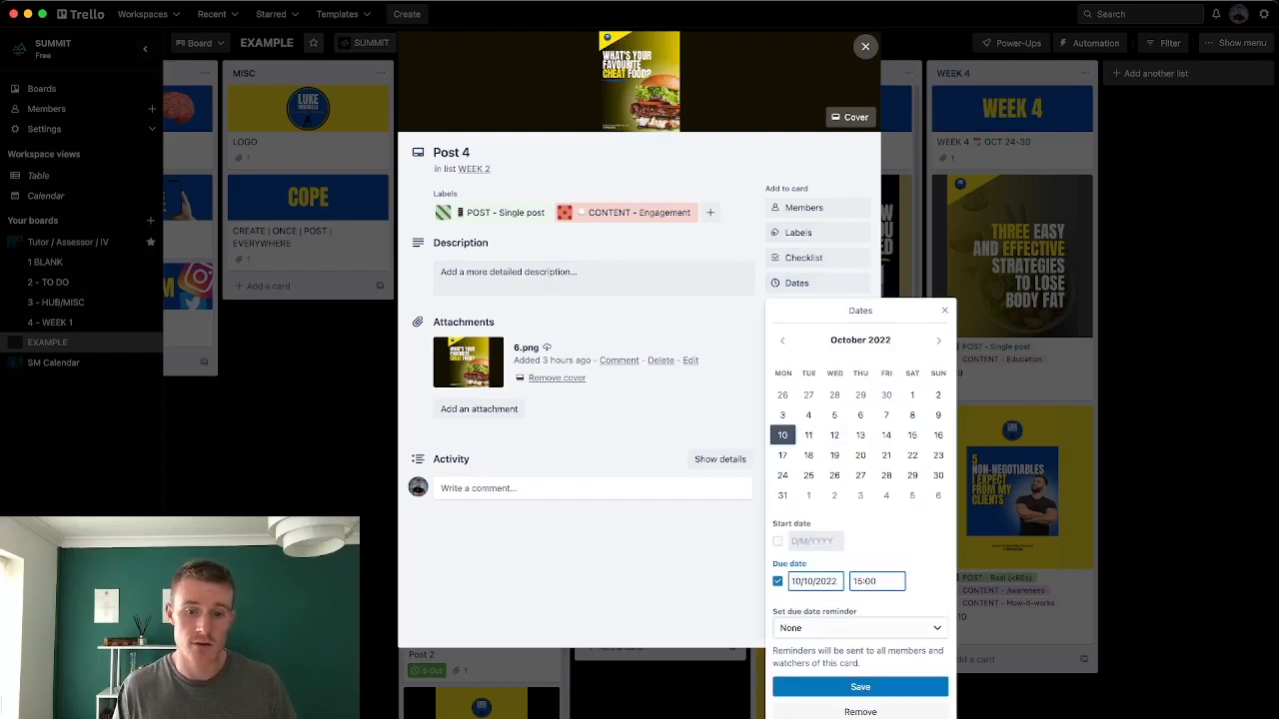
{"action": "left_click", "coordinate": [860, 687]}
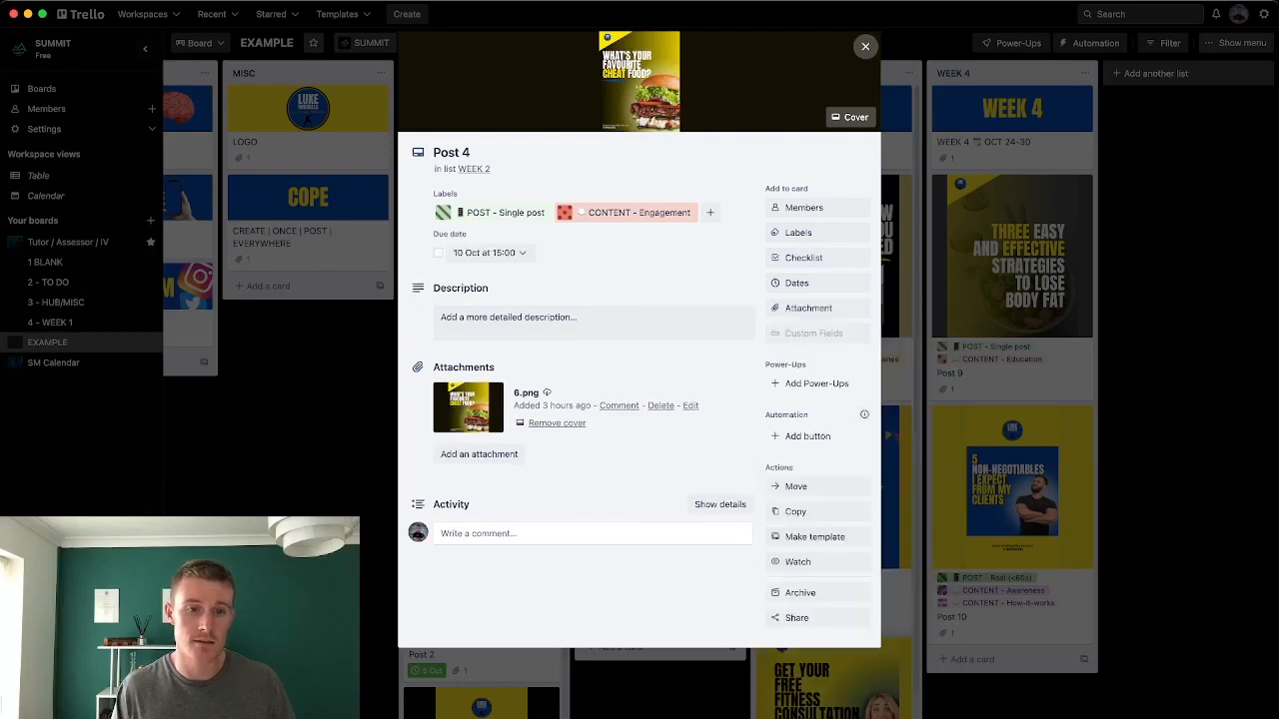
{"action": "key", "text": "Escape"}
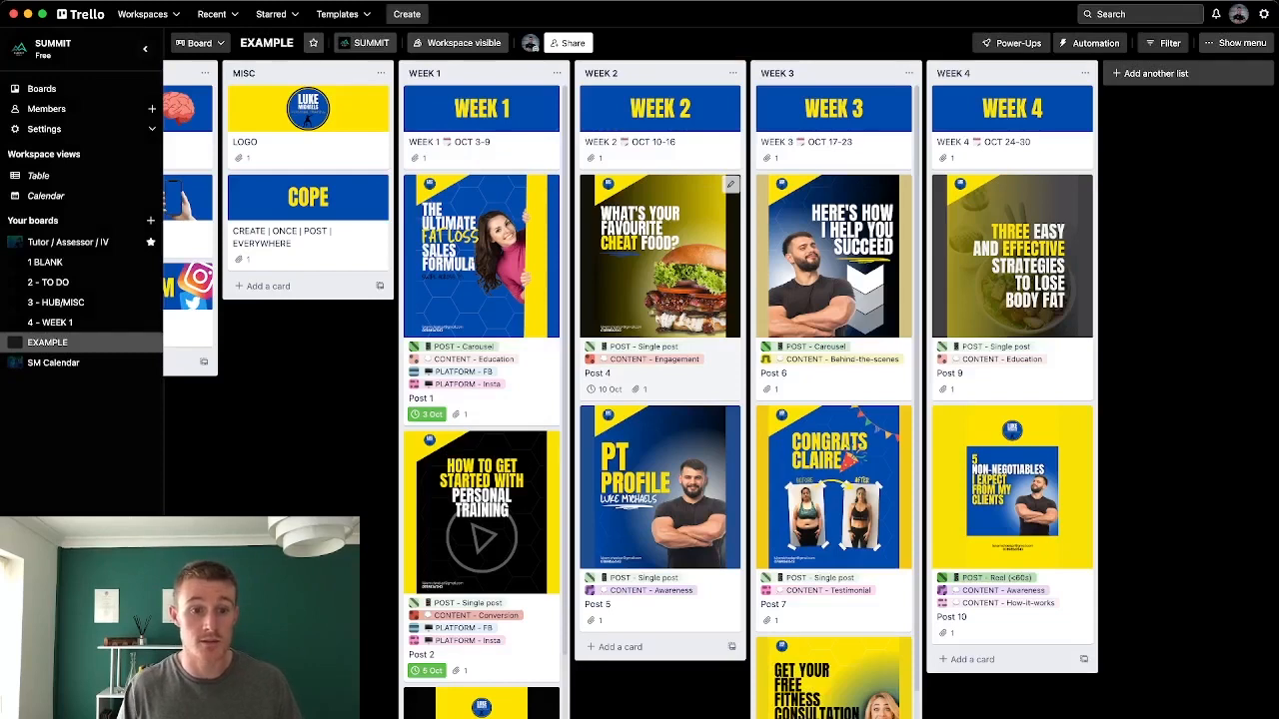
{"action": "left_click", "coordinate": [602, 390]}
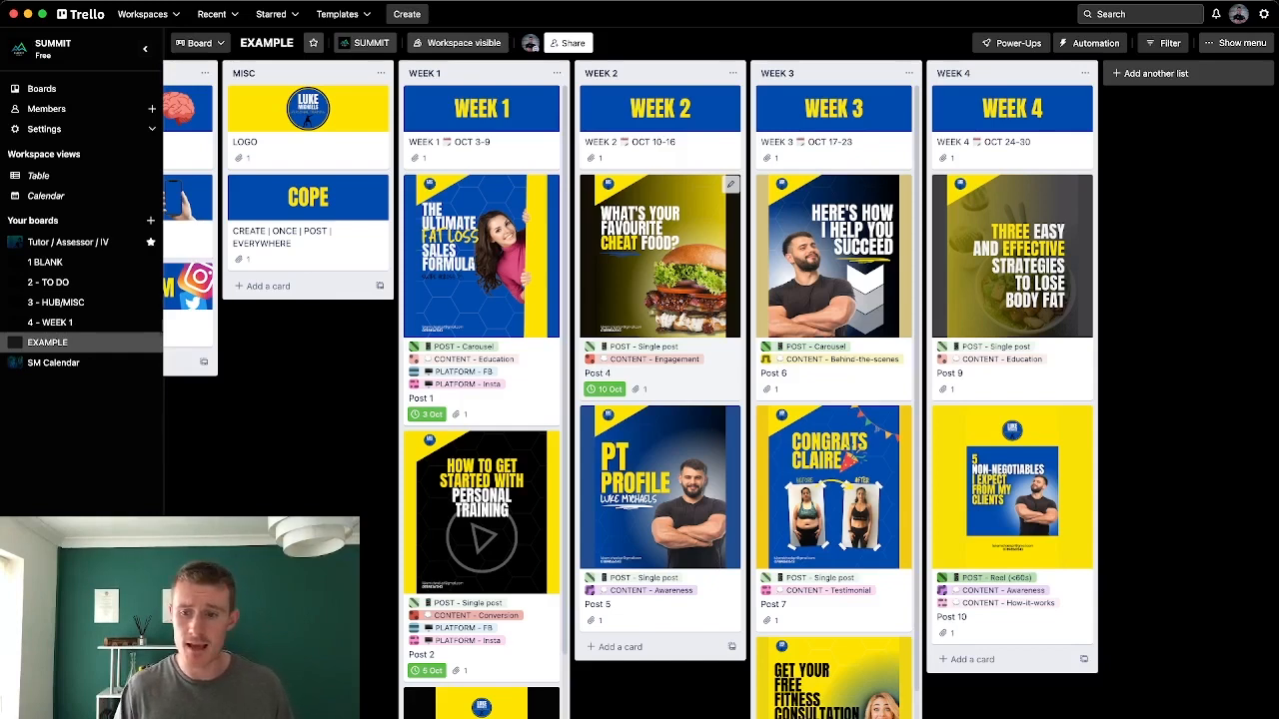
{"action": "scroll", "coordinate": [845, 479], "scroll_direction": "left", "scroll_amount": 1}
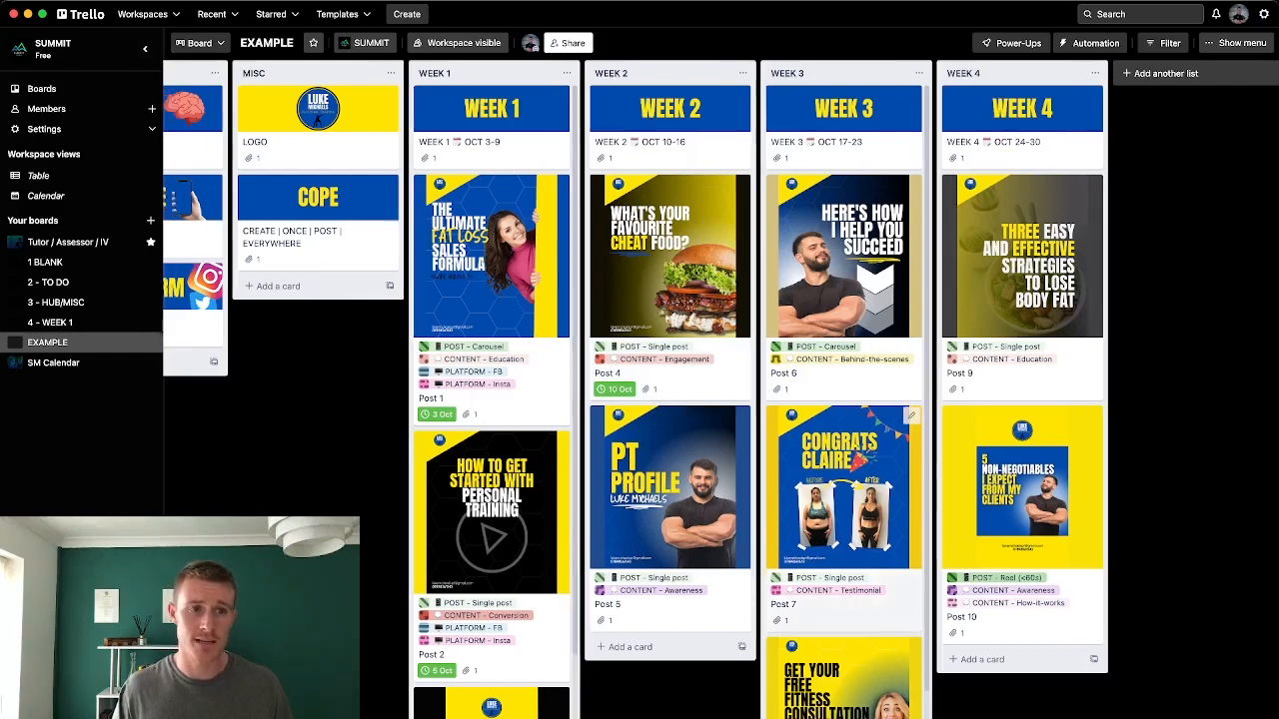
{"action": "scroll", "coordinate": [844, 440], "scroll_direction": "left", "scroll_amount": 5}
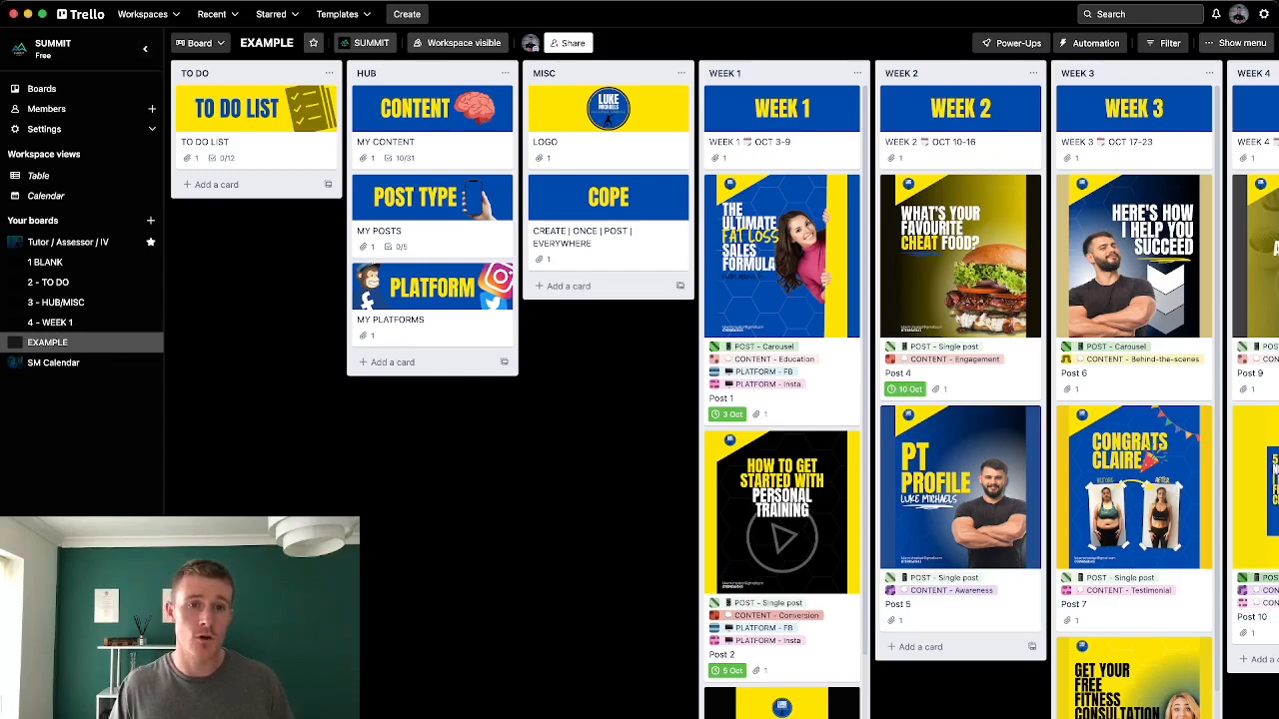
{"action": "scroll", "coordinate": [719, 390], "scroll_direction": "right", "scroll_amount": 5}
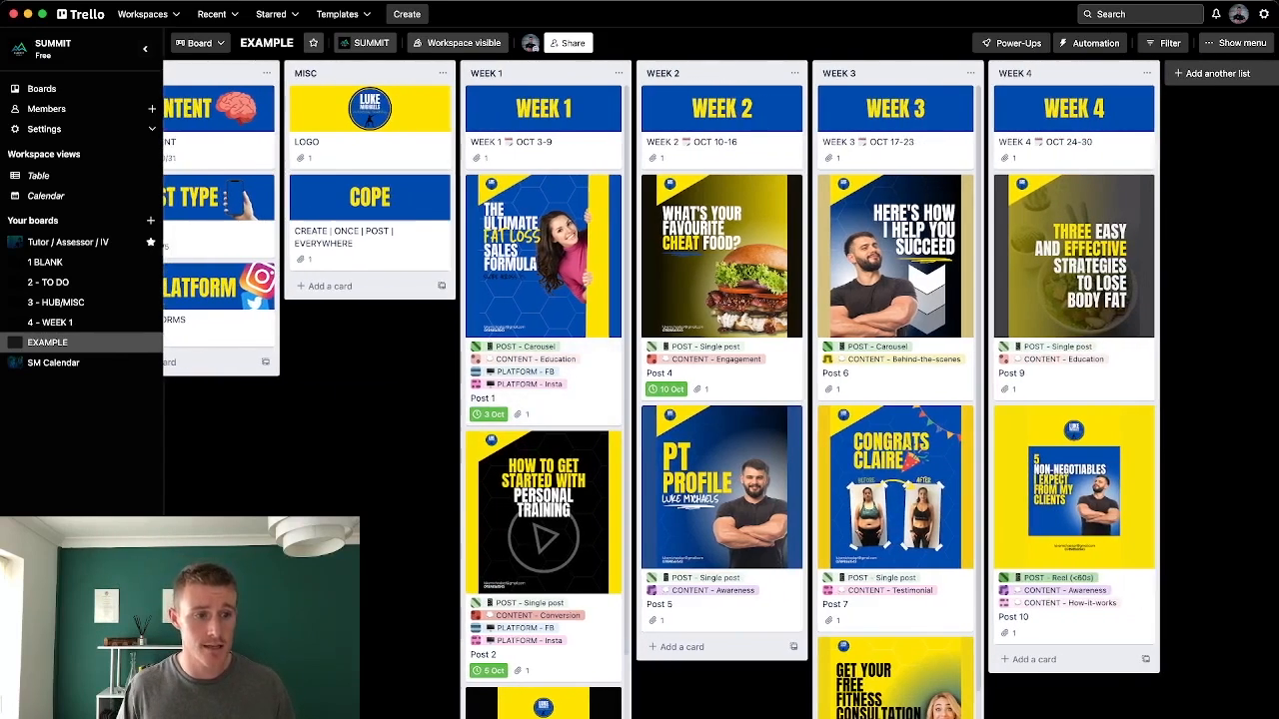